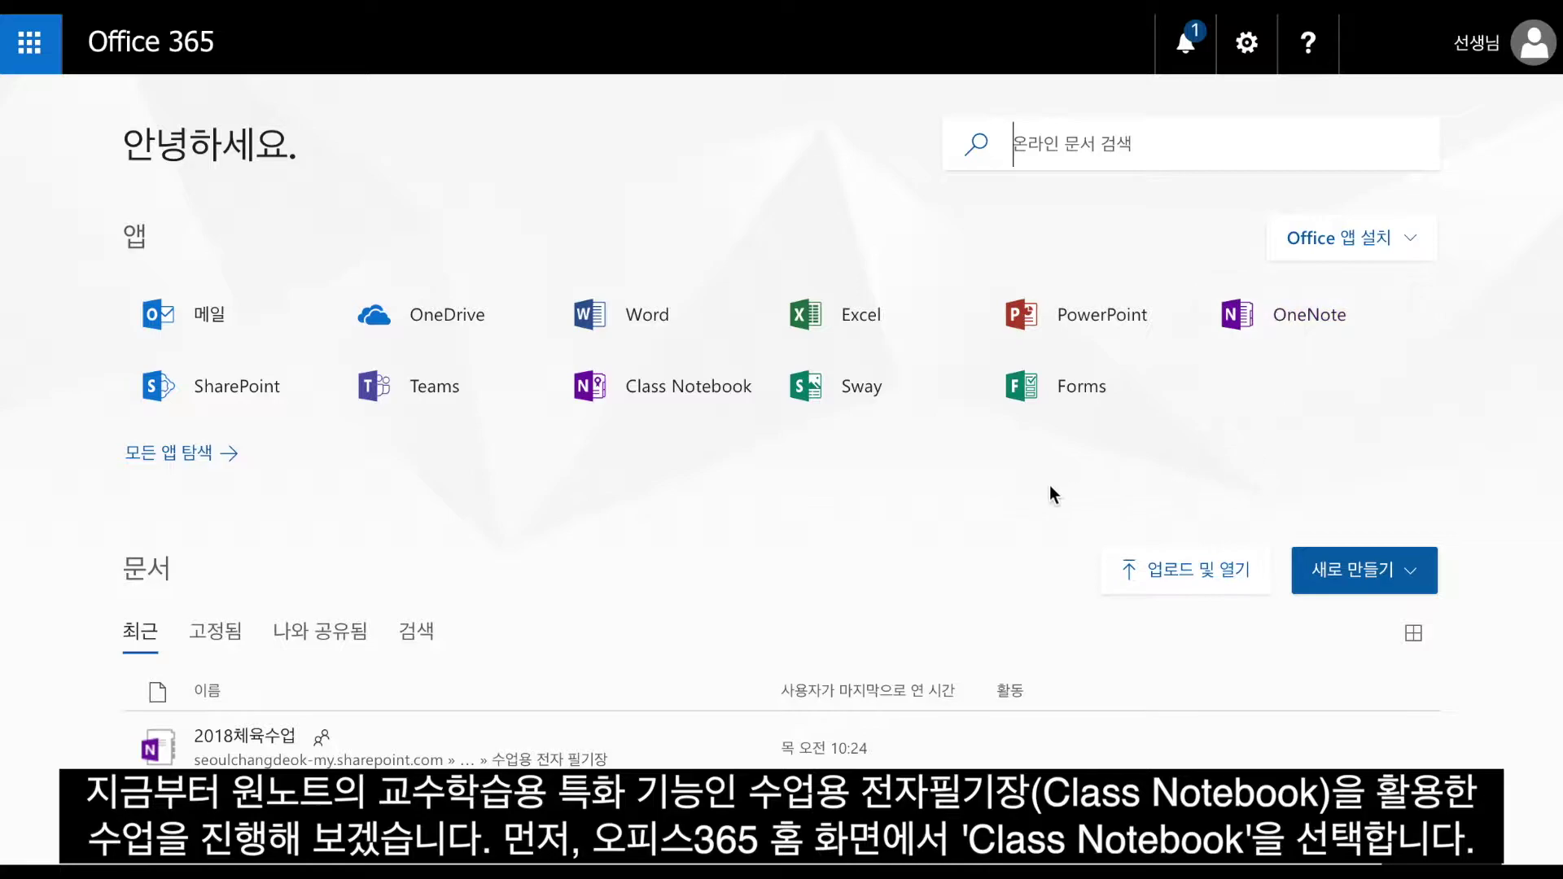
# Open Class Notebook from the Office 365 apps and start creating a new class notebook
pyautogui.click(741, 417)
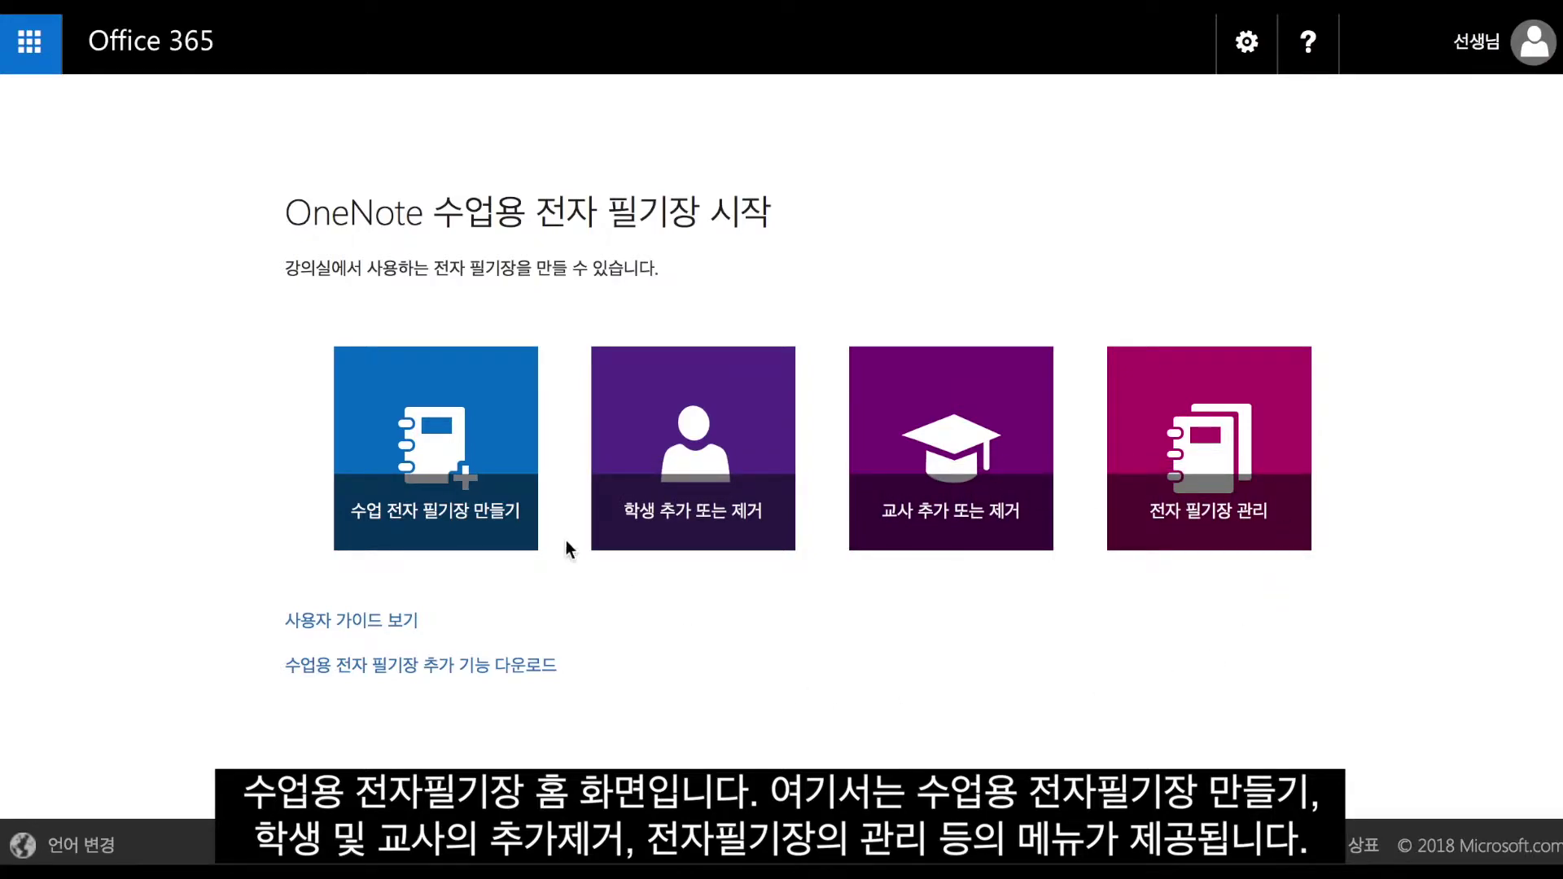
pyautogui.click(483, 500)
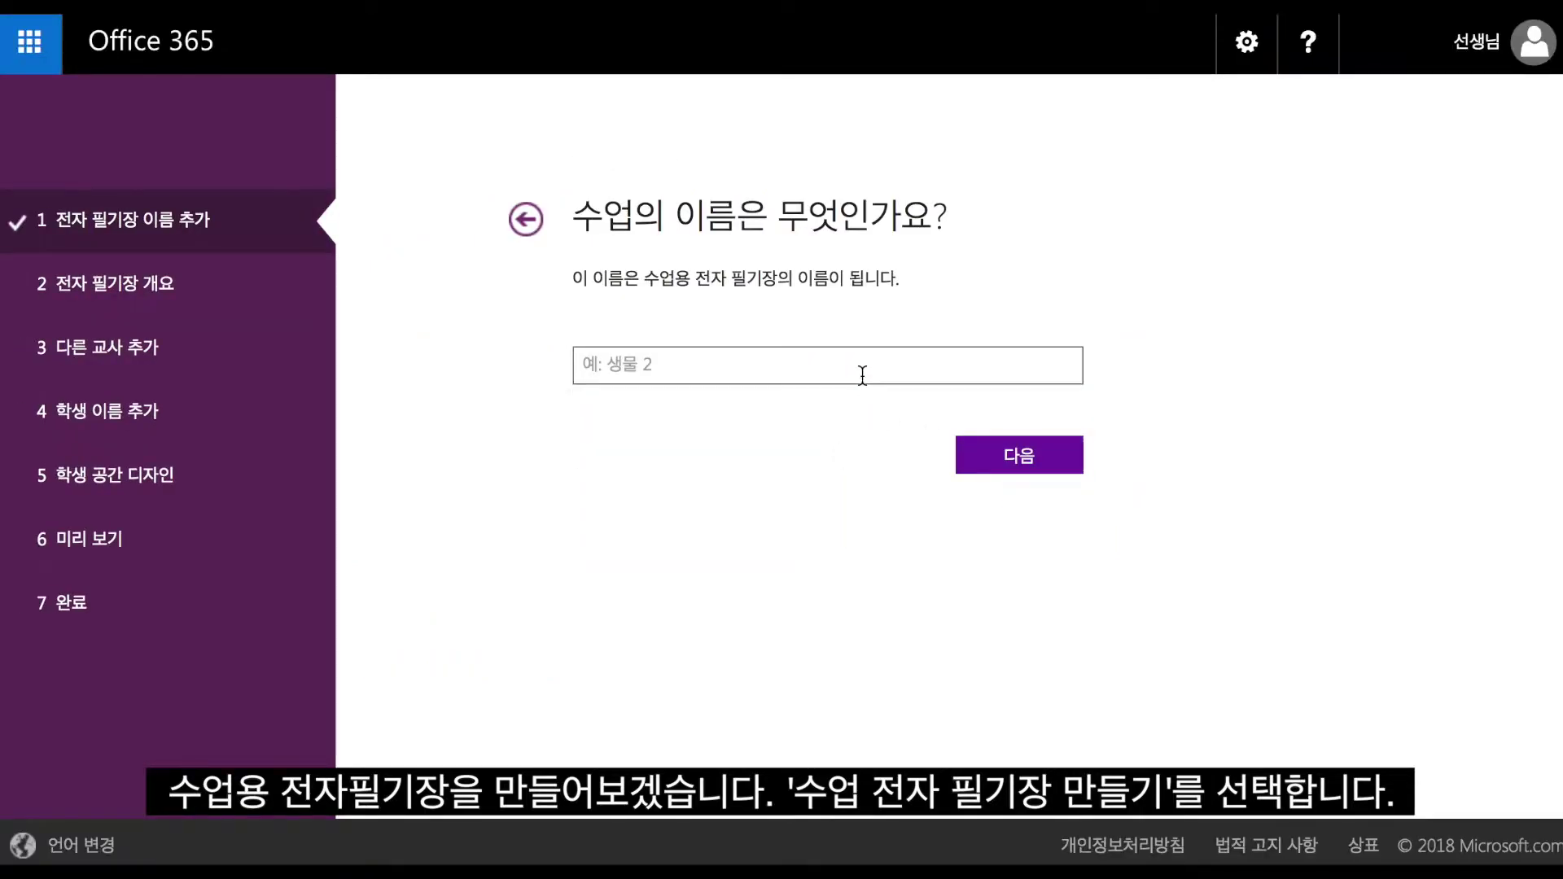
# Name the new class notebook '2018 체육 2학년1반'
pyautogui.click(862, 375)
pyautogui.write('2')
pyautogui.write('육 2학년1반')
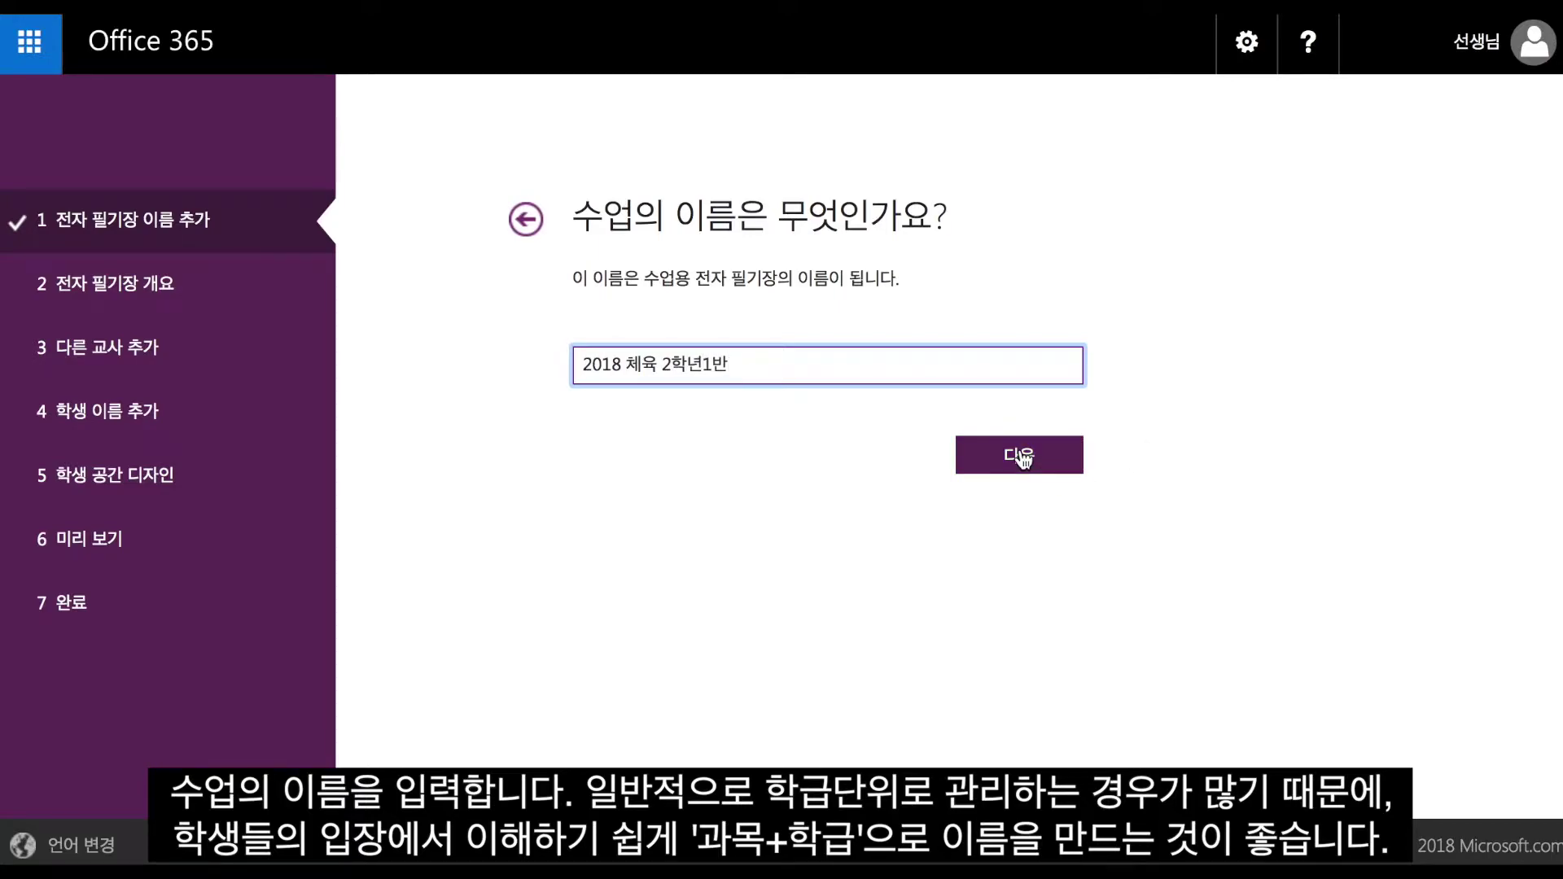
pyautogui.click(1023, 460)
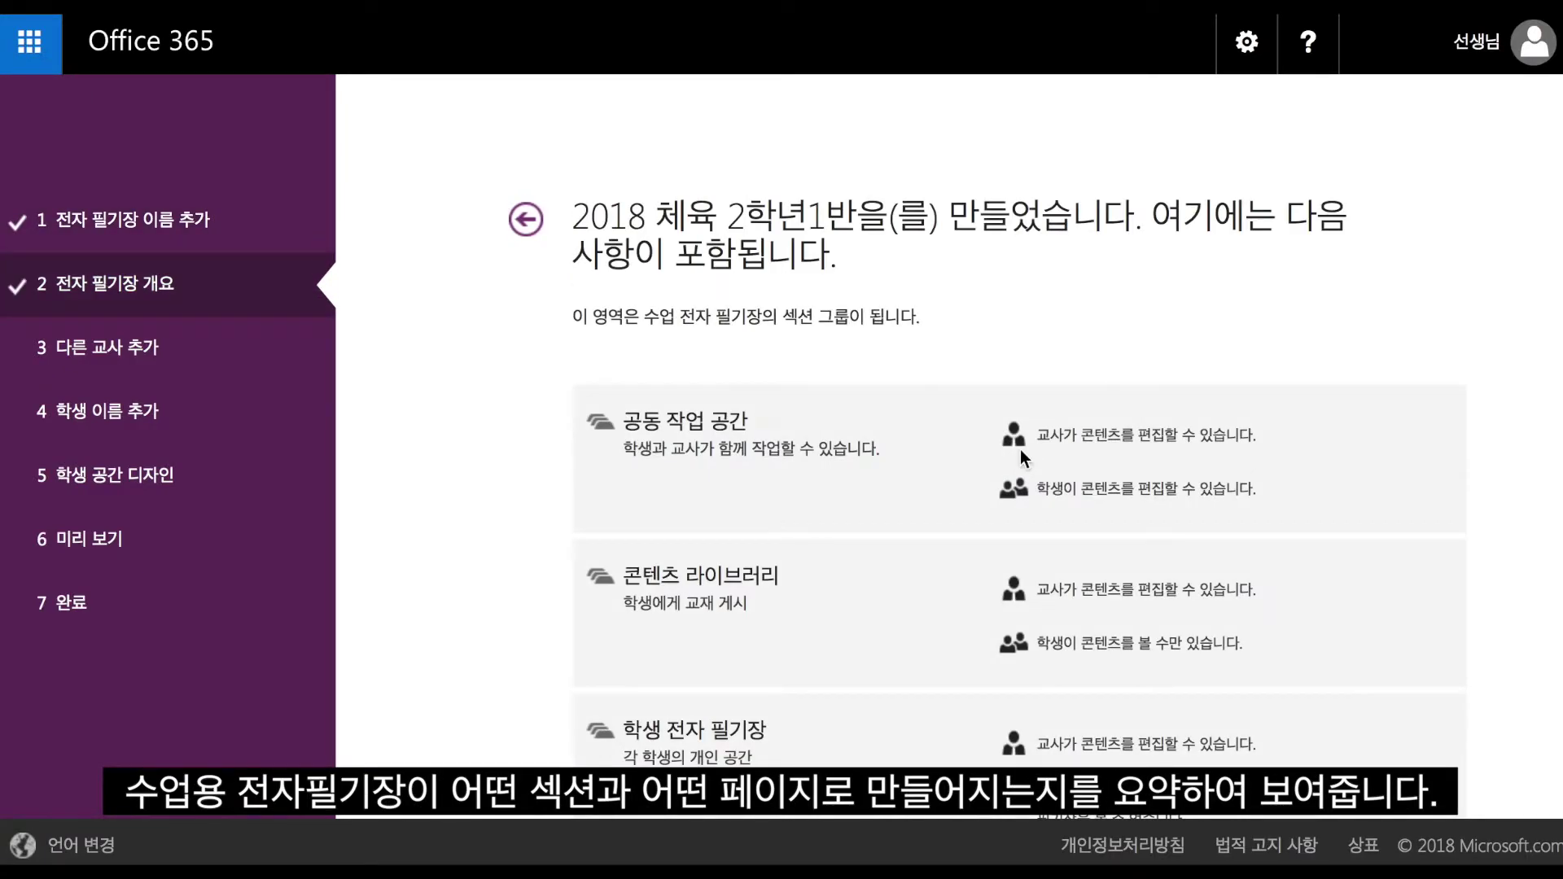
# Get past the overview and add the suggested teacher as co-teacher
pyautogui.scroll(-4, 1014, 608)
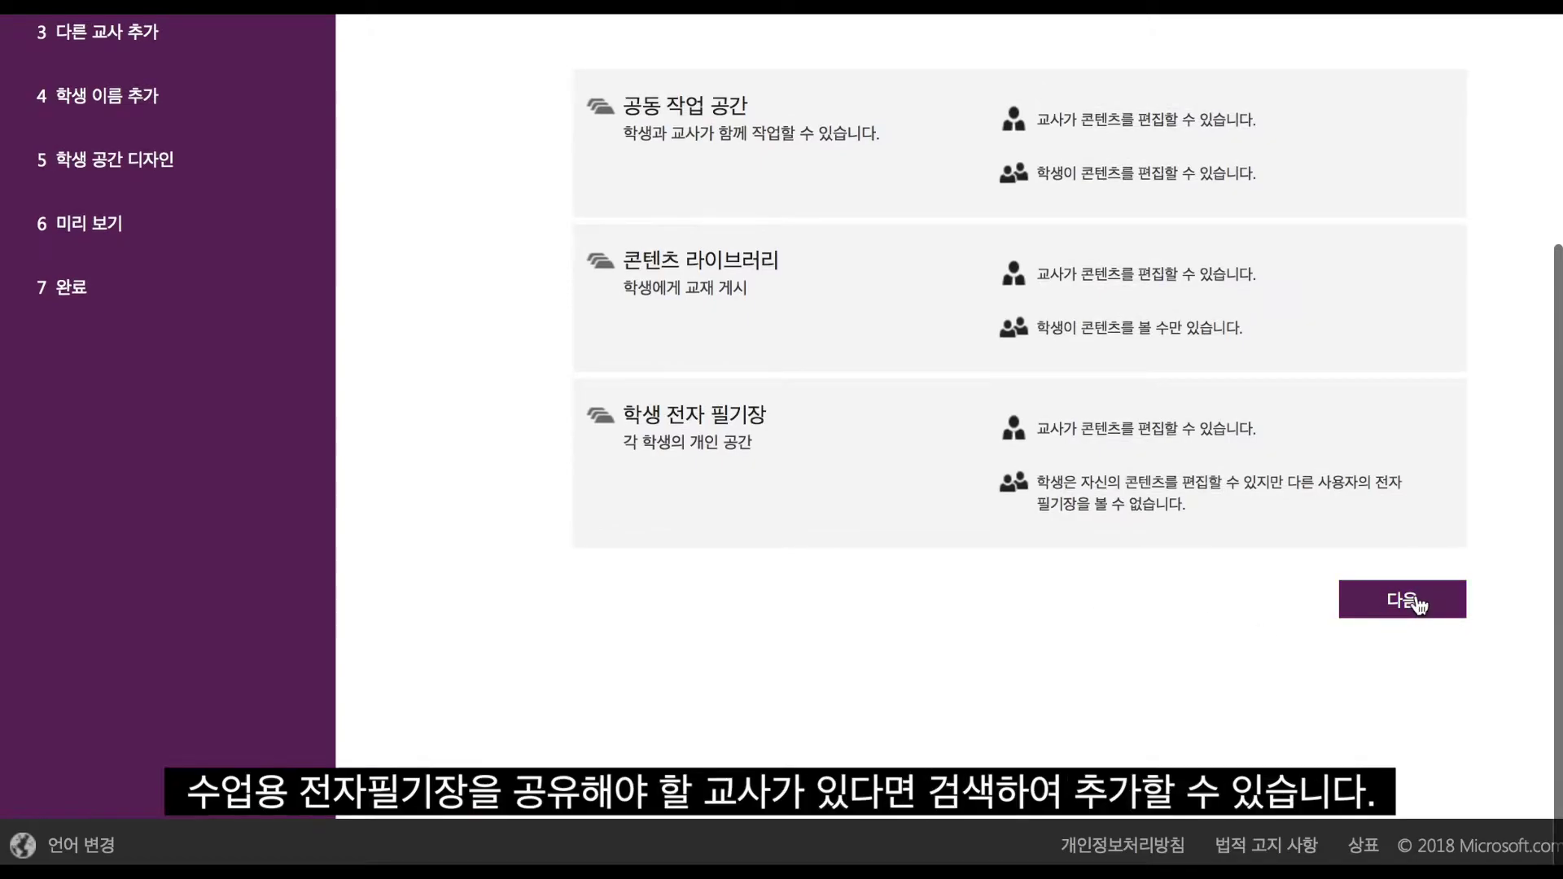
pyautogui.click(1398, 598)
pyautogui.scroll(4, 1006, 455)
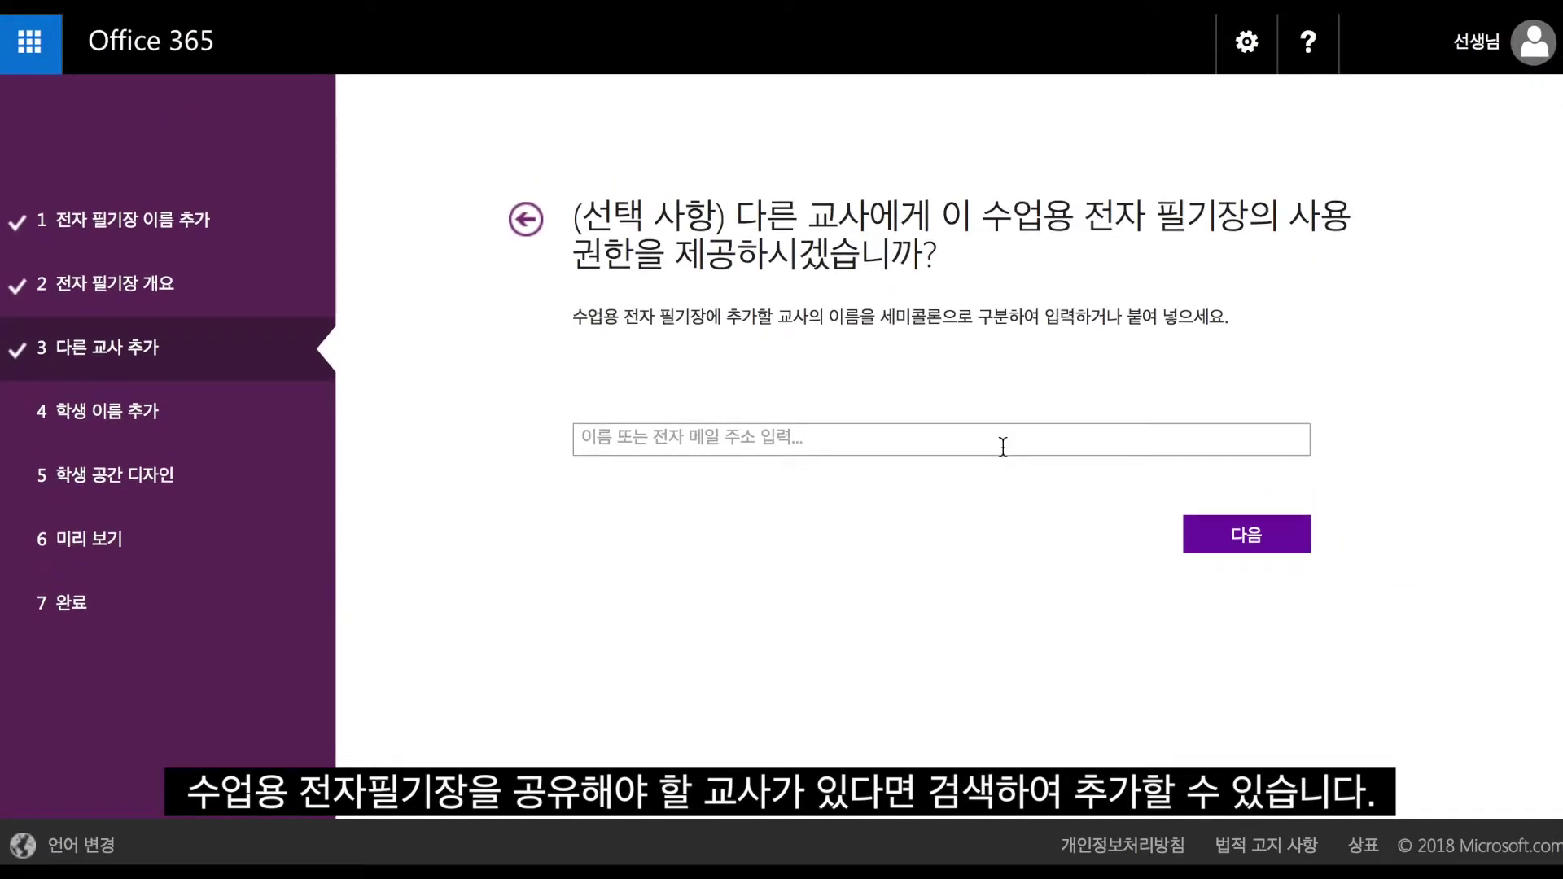
pyautogui.click(1003, 447)
pyautogui.write('의진')
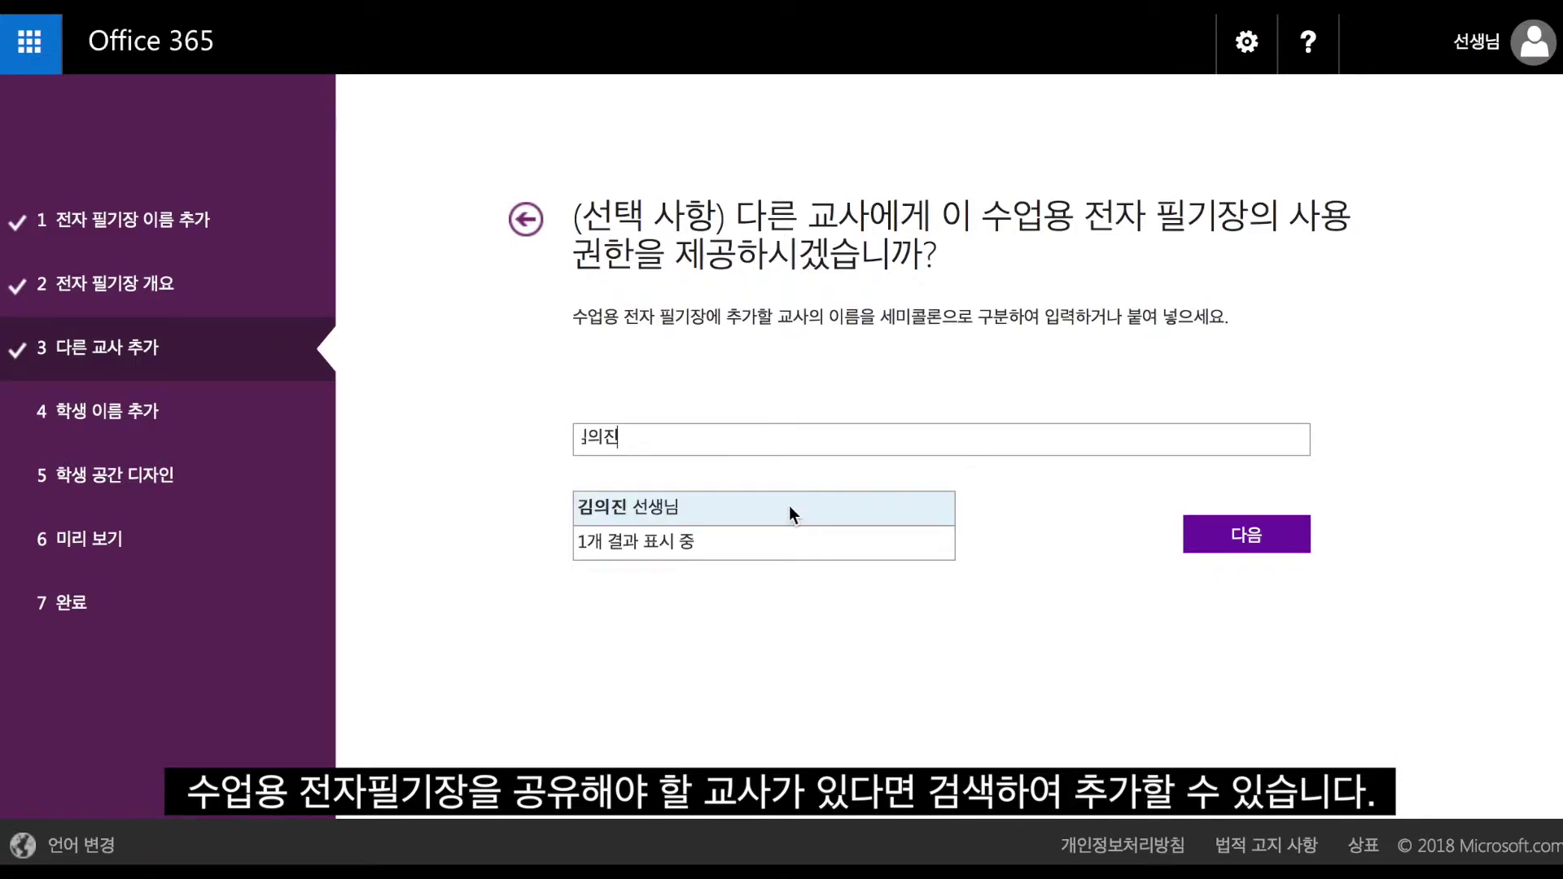
pyautogui.click(790, 513)
pyautogui.click(1258, 538)
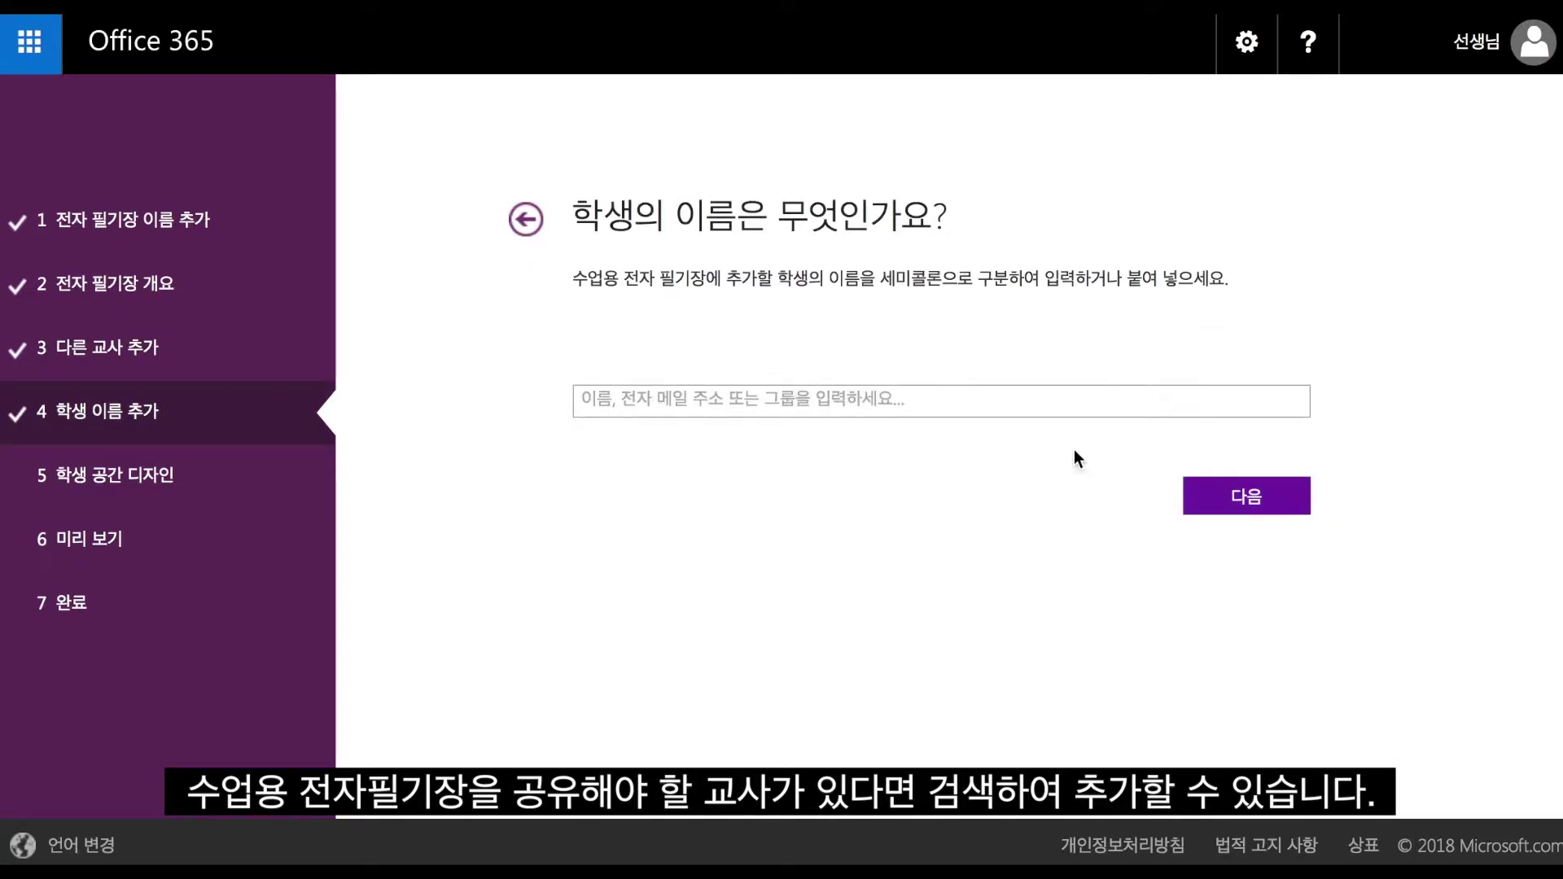
# Search the student box for the 17 3학년 1반 class group
pyautogui.click(981, 399)
pyautogui.write('cd17')
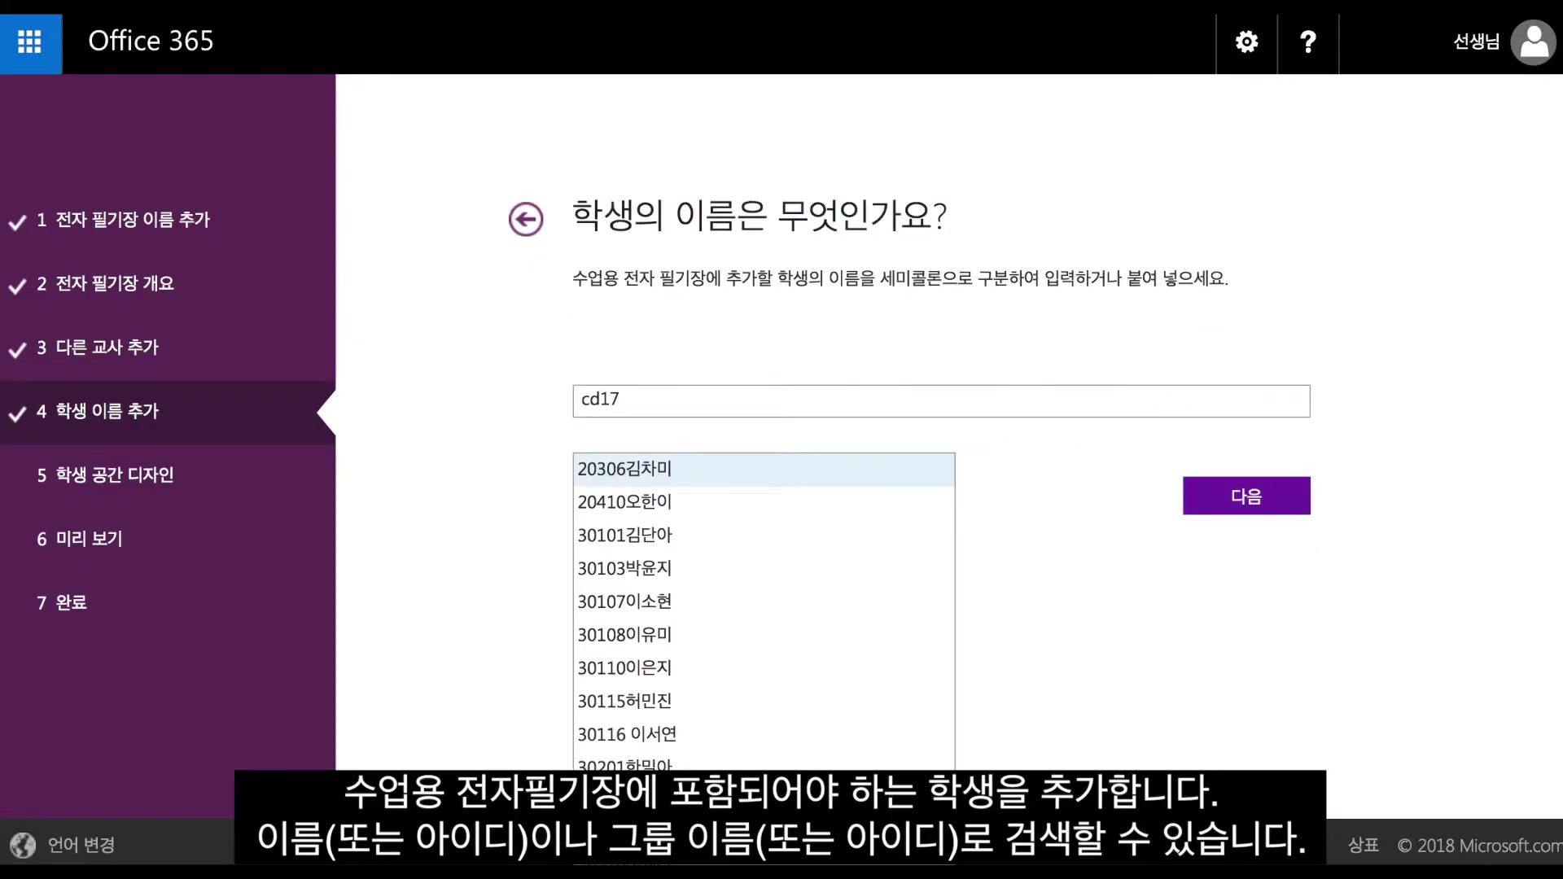
pyautogui.scroll(-4, 809, 571)
pyautogui.scroll(4, 808, 572)
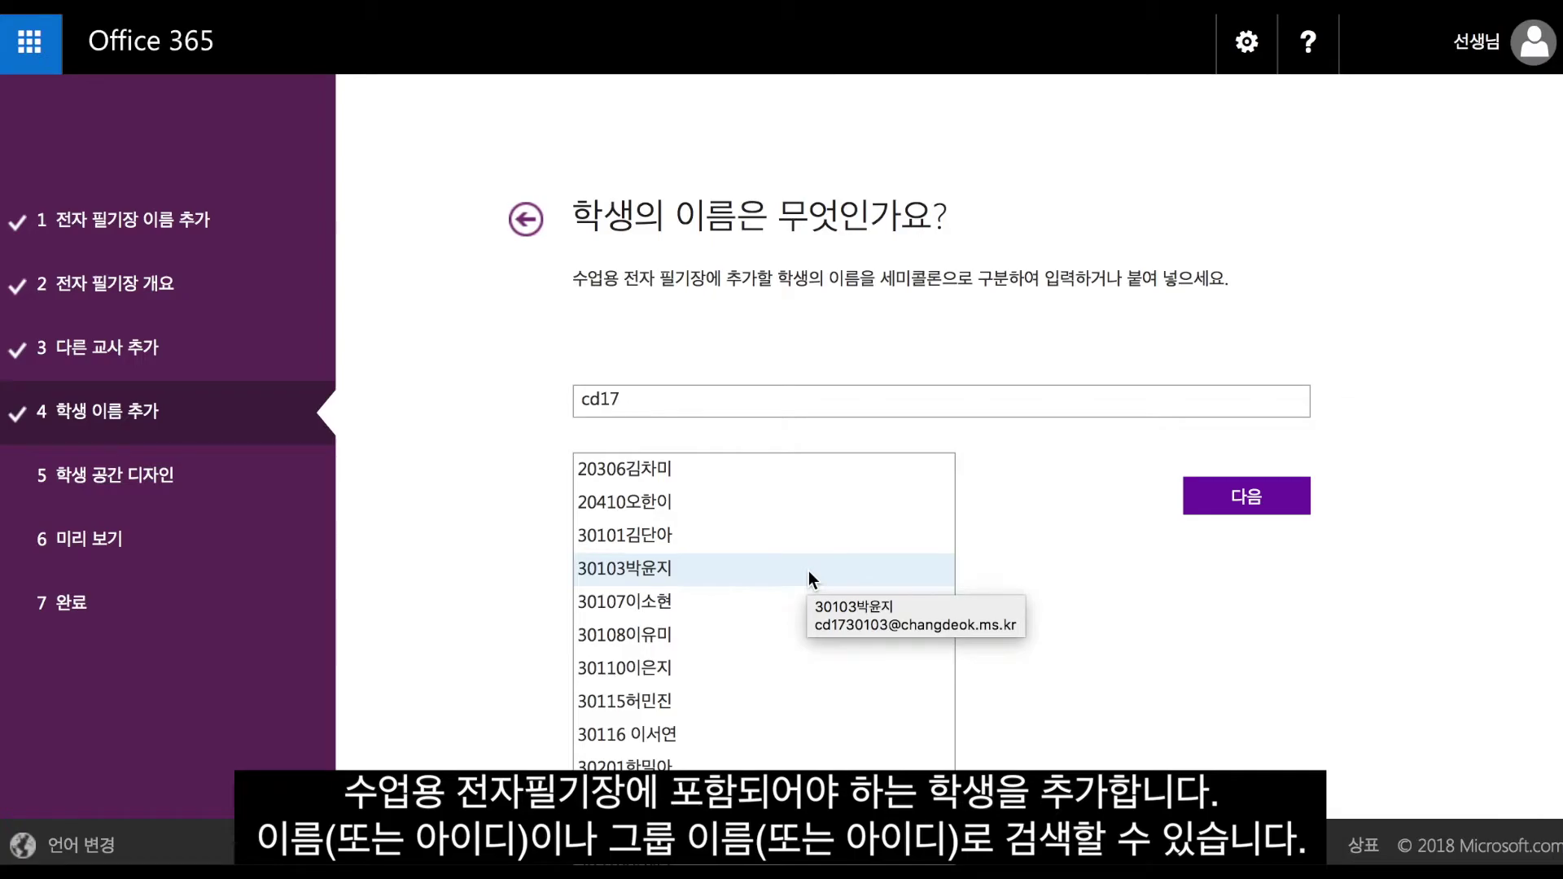
pyautogui.click(700, 395)
pyautogui.press('BackSpace')
pyautogui.write('8')
pyautogui.moveTo(700, 396); pyautogui.dragTo(513, 402)
pyautogui.write('3-1')
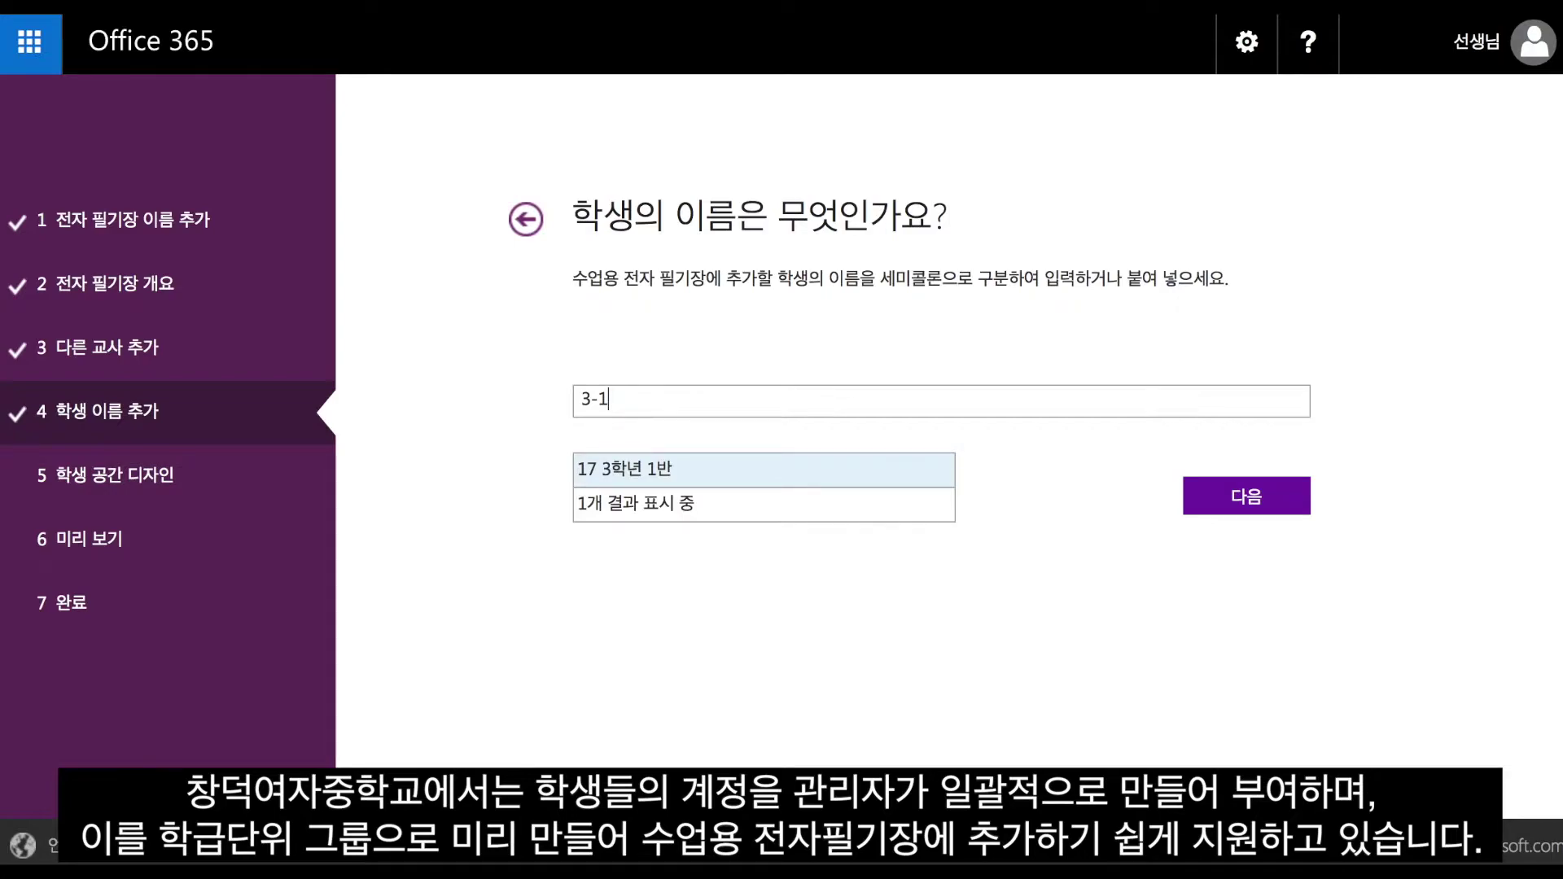
# Add 17 3학년 1반 as the students and keep the default sections
pyautogui.click(622, 471)
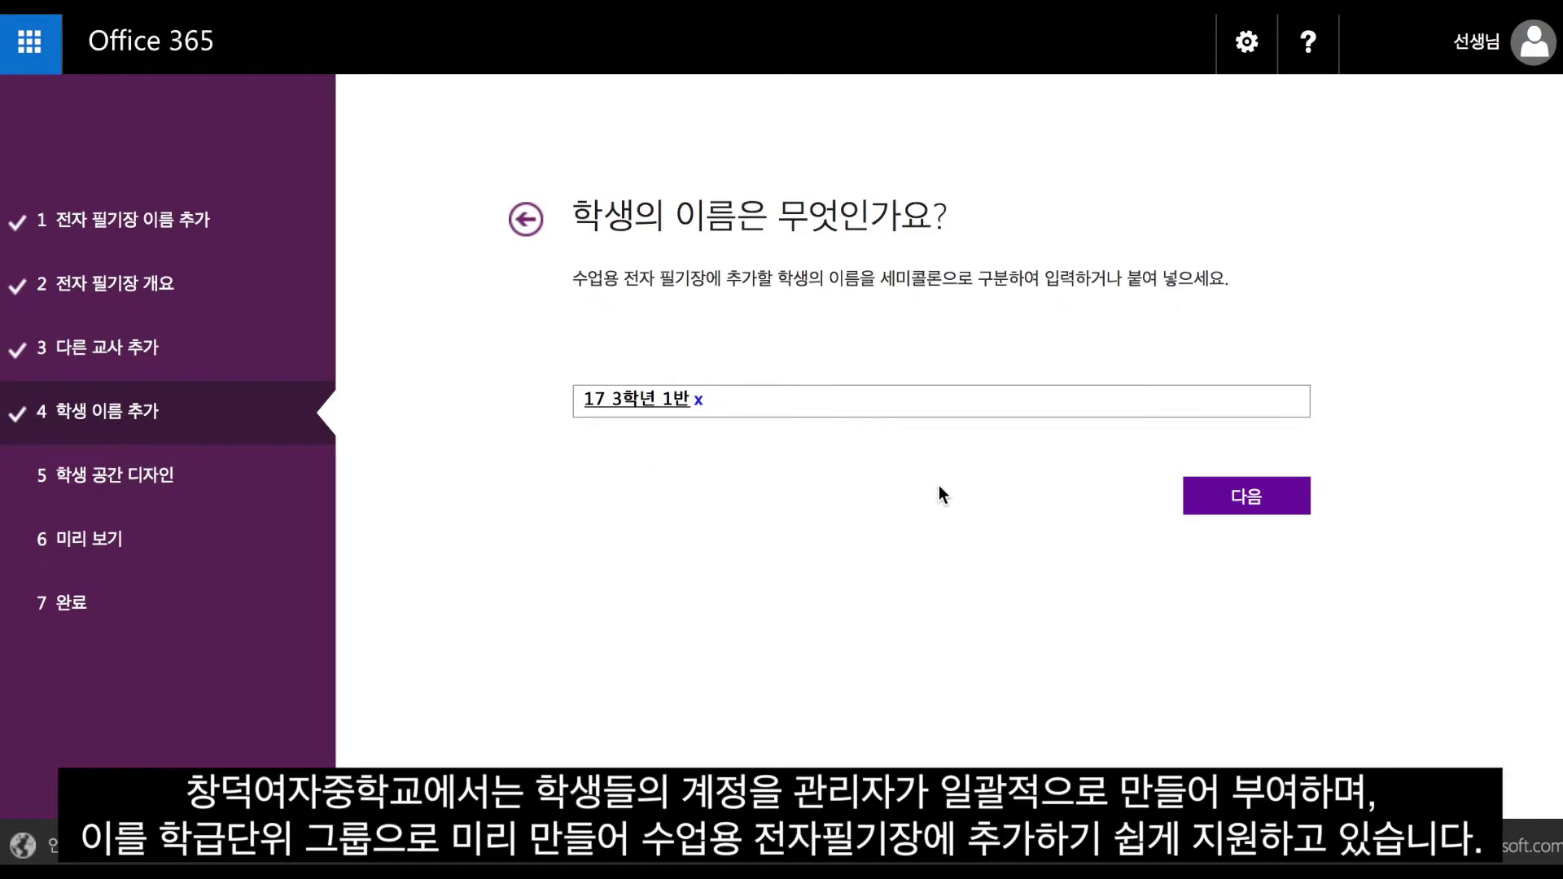
pyautogui.click(1228, 513)
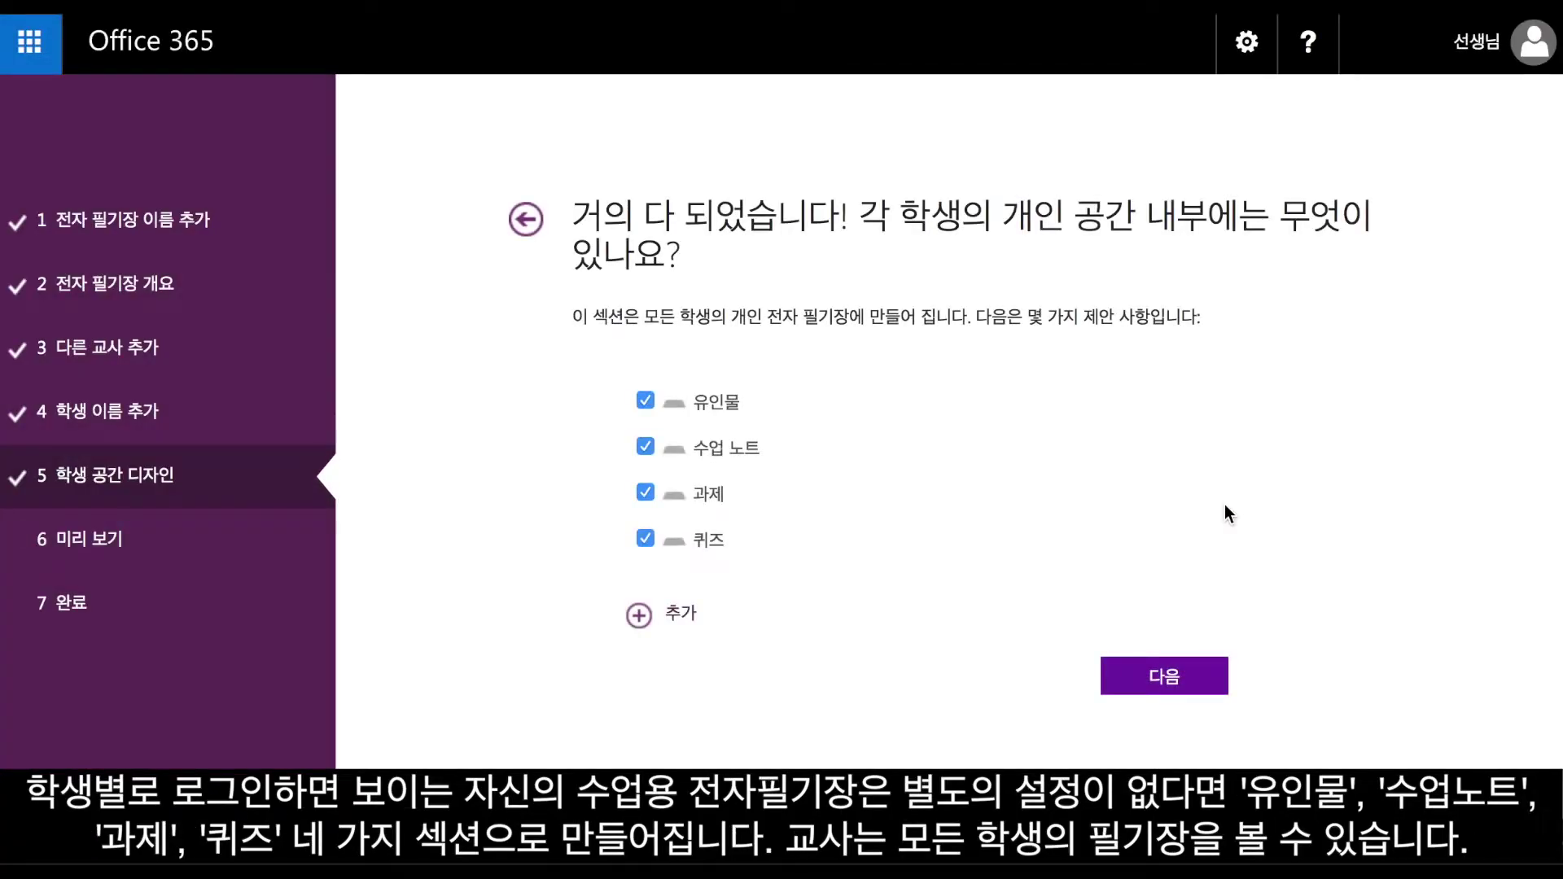
pyautogui.click(1173, 683)
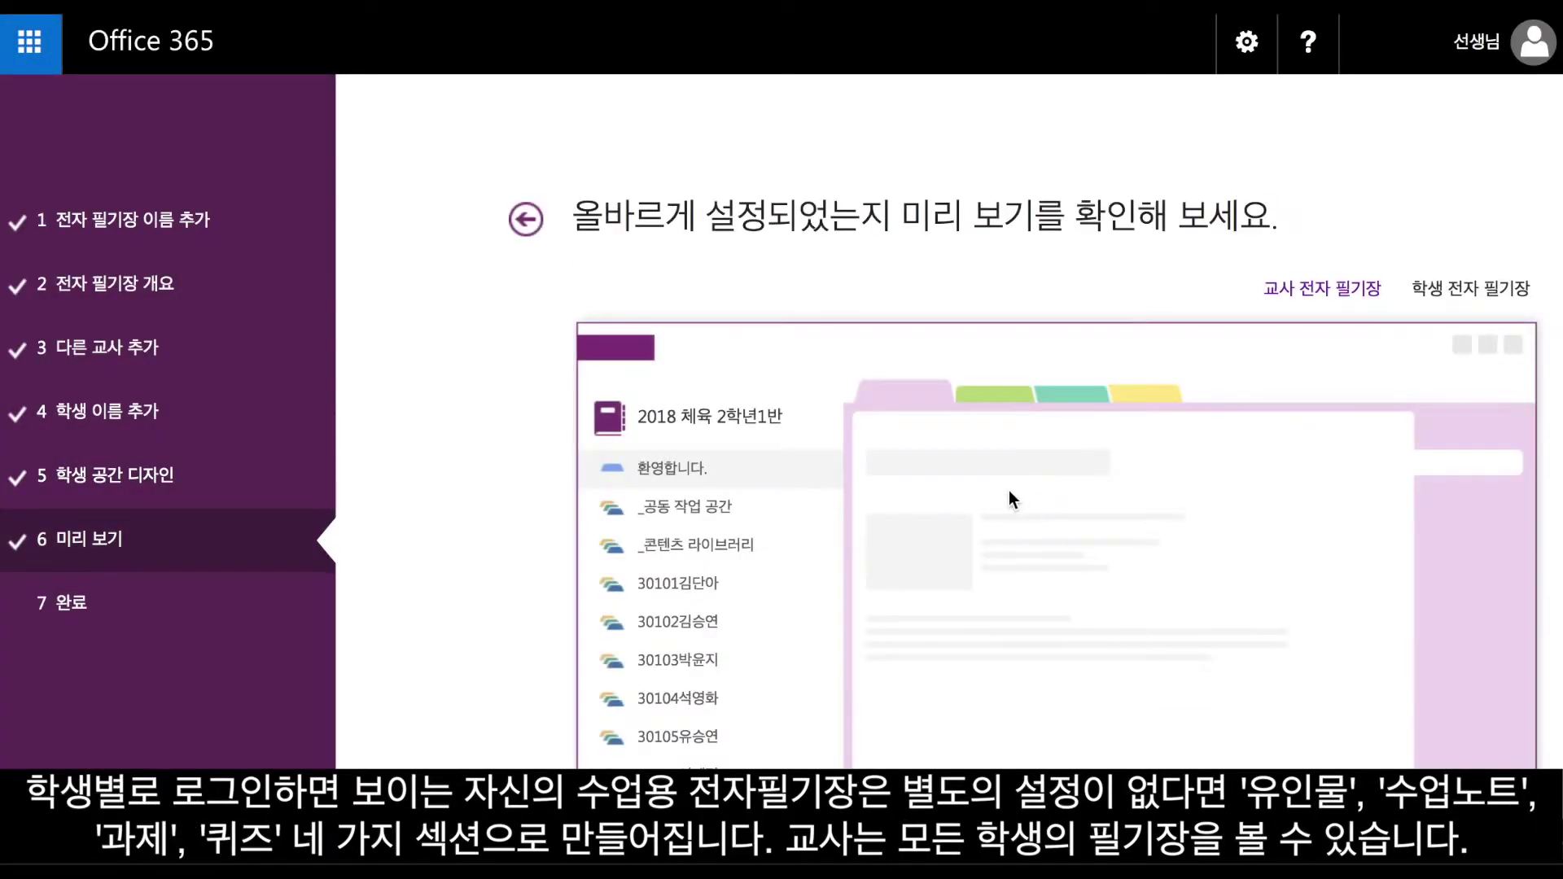
# Preview the student notebook and teacher notebook layouts
pyautogui.scroll(-4, 1009, 490)
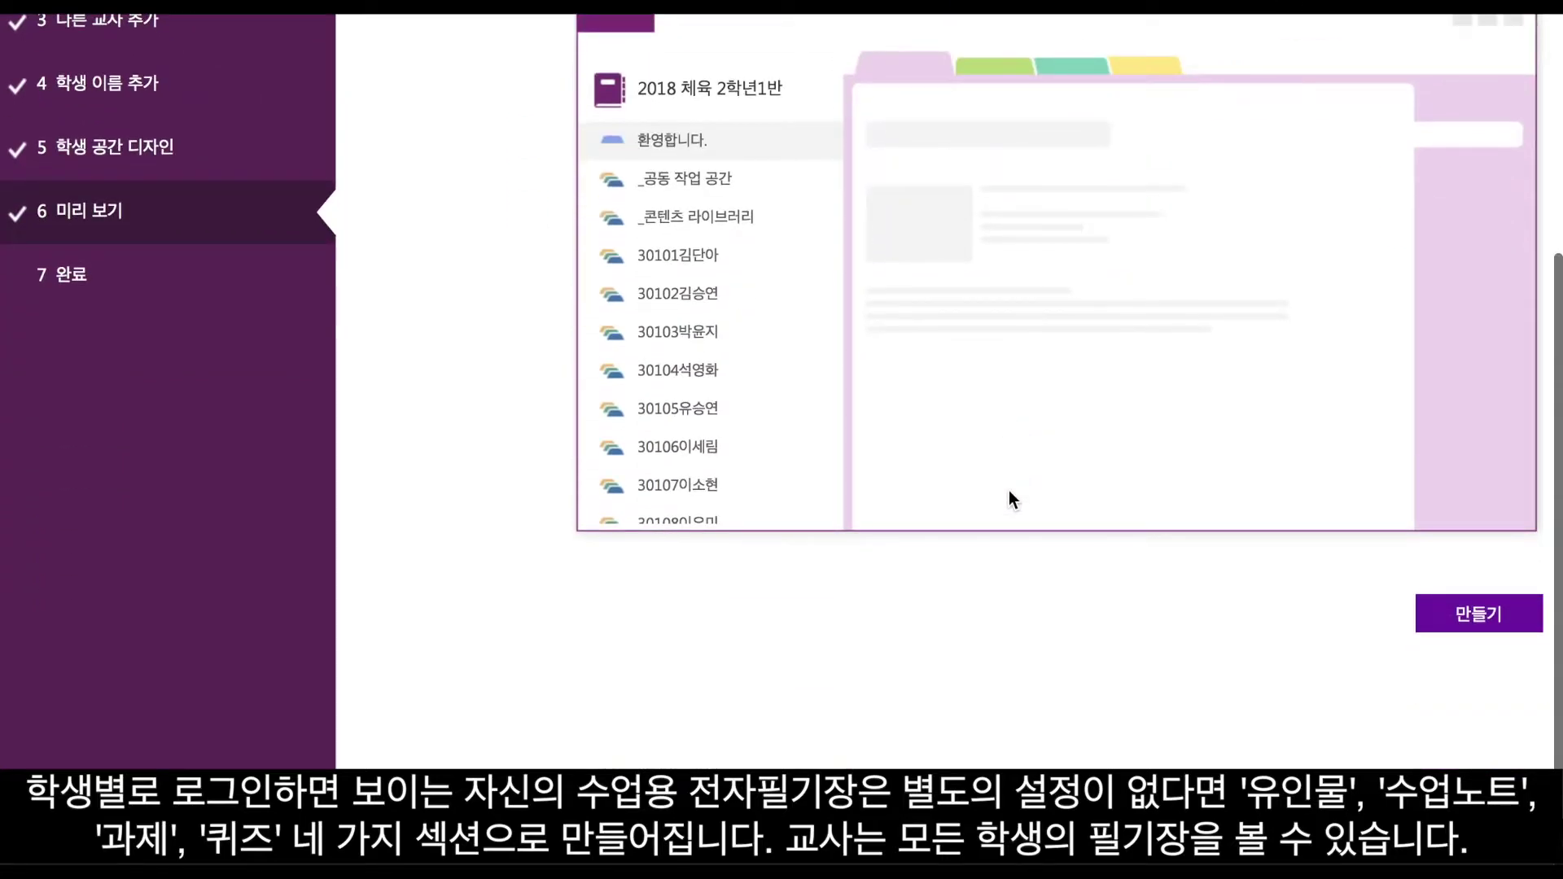
pyautogui.scroll(4, 1009, 491)
pyautogui.click(1474, 295)
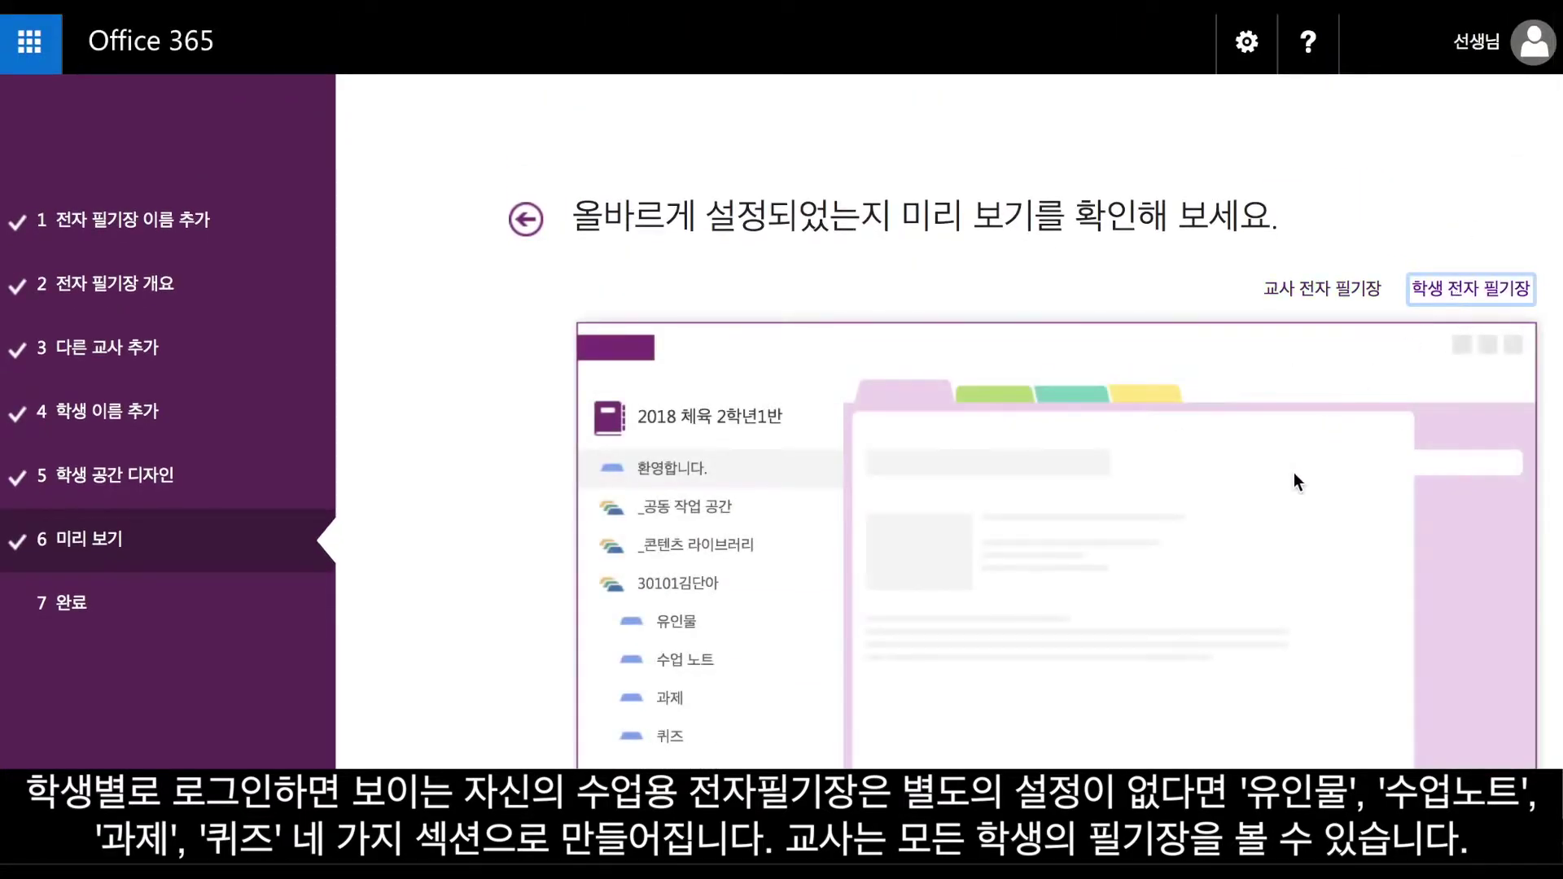
pyautogui.scroll(-3, 1294, 480)
pyautogui.scroll(3, 1289, 497)
pyautogui.click(1319, 239)
pyautogui.scroll(-5, 1013, 554)
pyautogui.scroll(4, 1013, 555)
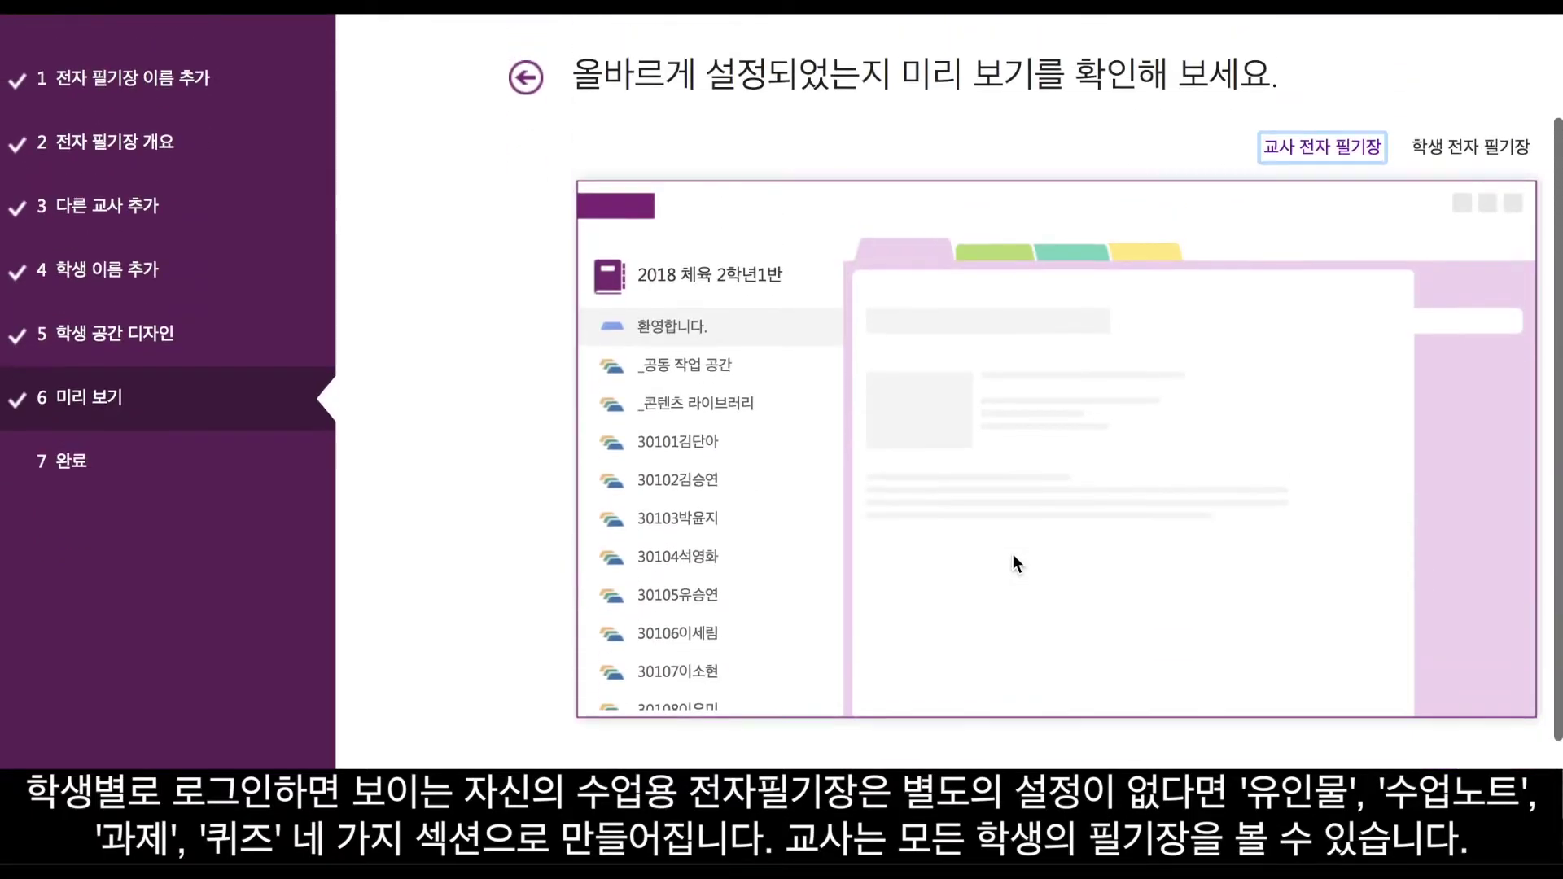
pyautogui.scroll(-3, 1028, 559)
pyautogui.scroll(-1, 1103, 531)
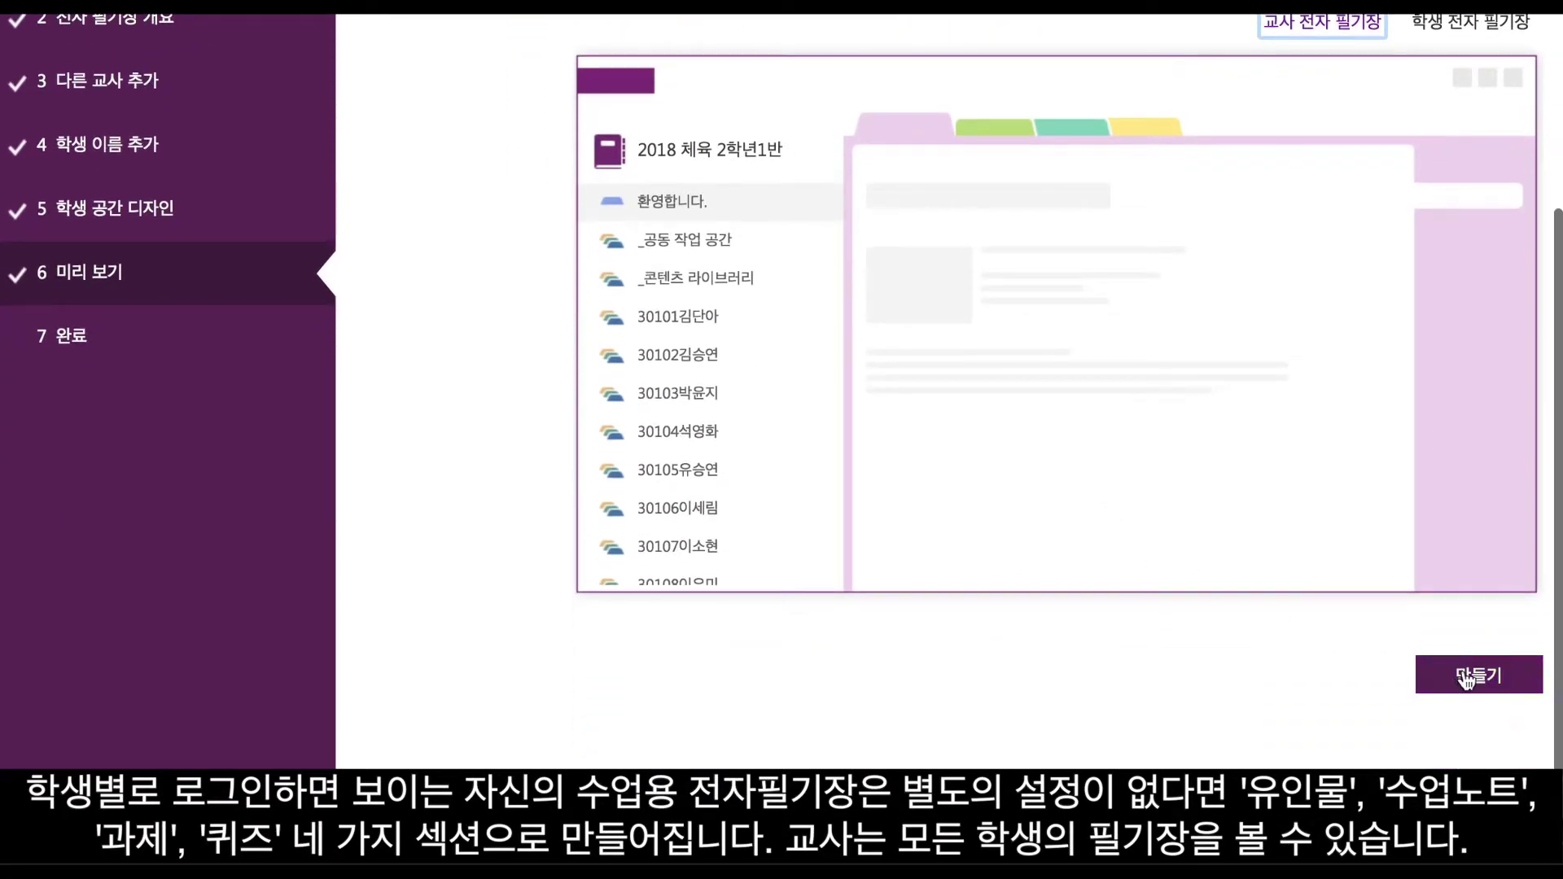
# Create the 2018 체육 2학년1반 notebook and open it in OneNote Online
pyautogui.click(1470, 674)
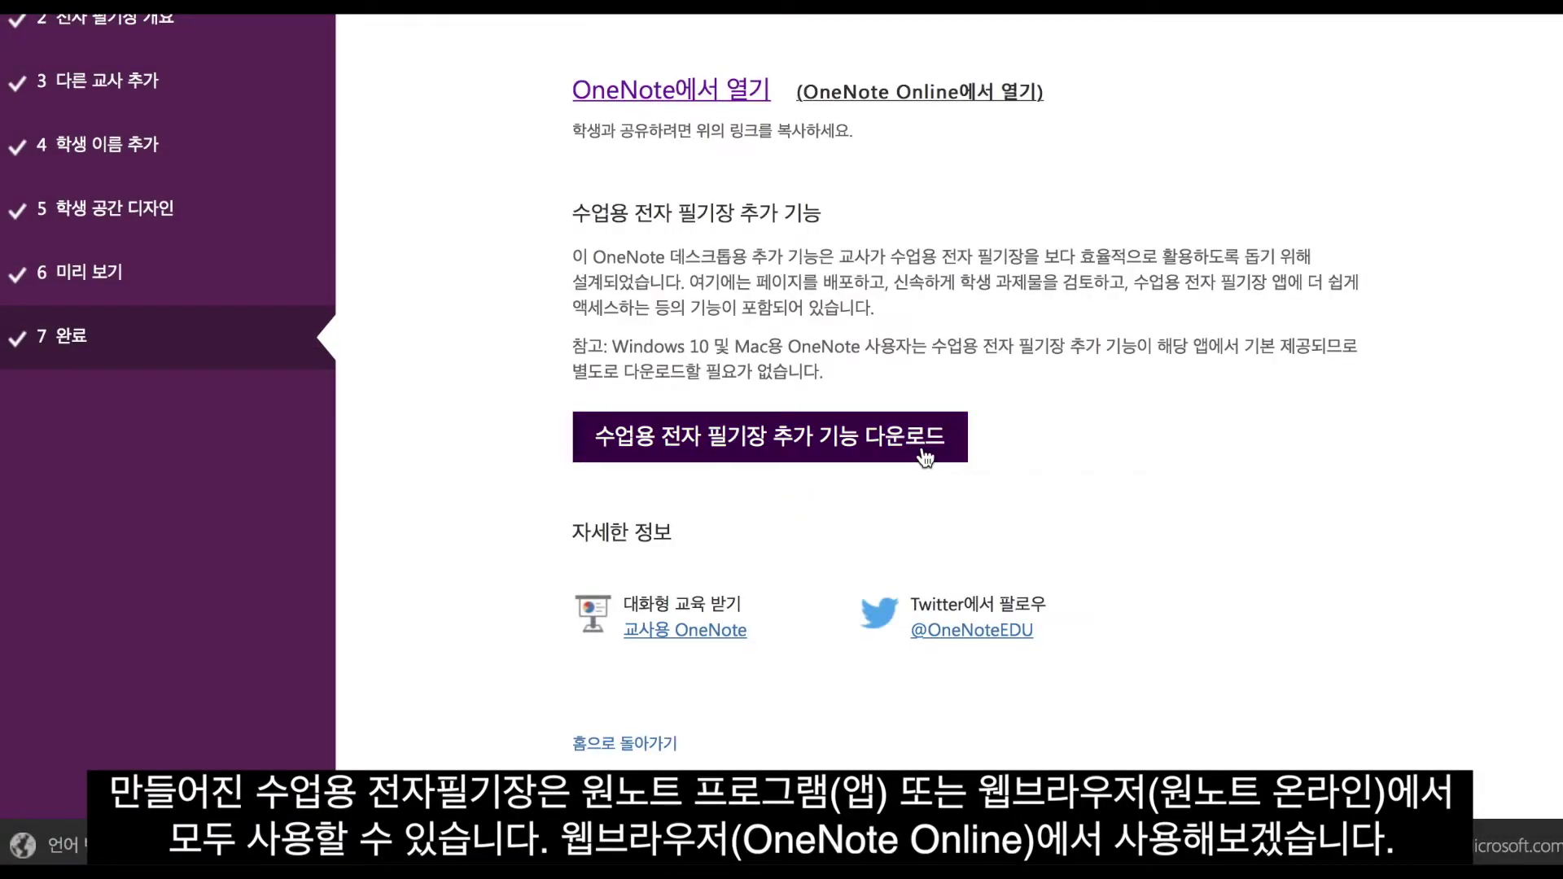
pyautogui.scroll(3, 925, 458)
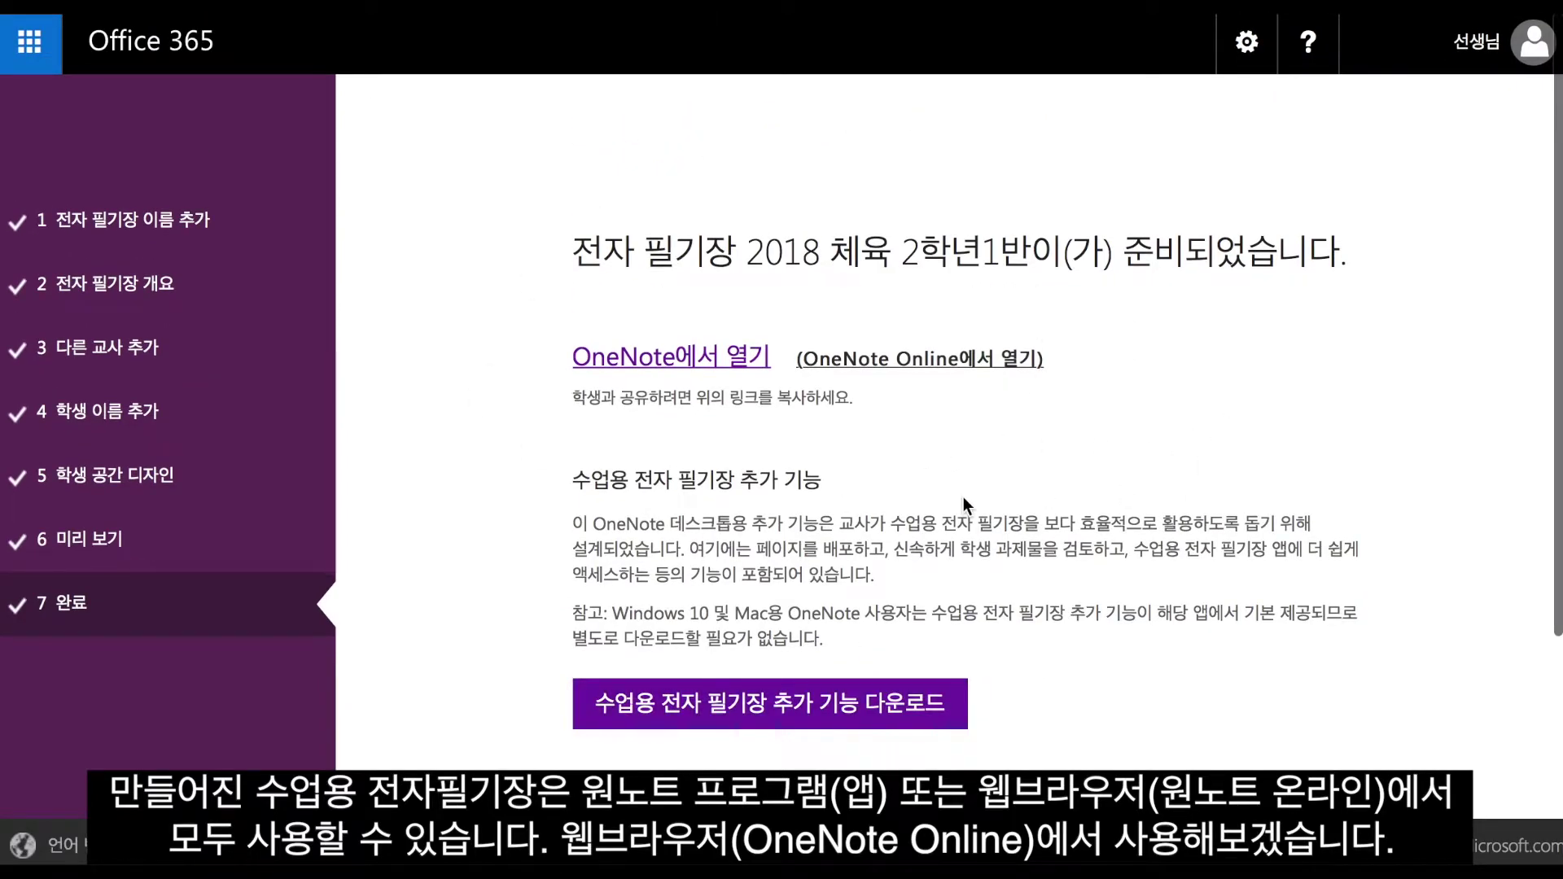
pyautogui.scroll(-3, 964, 505)
pyautogui.scroll(-1, 964, 507)
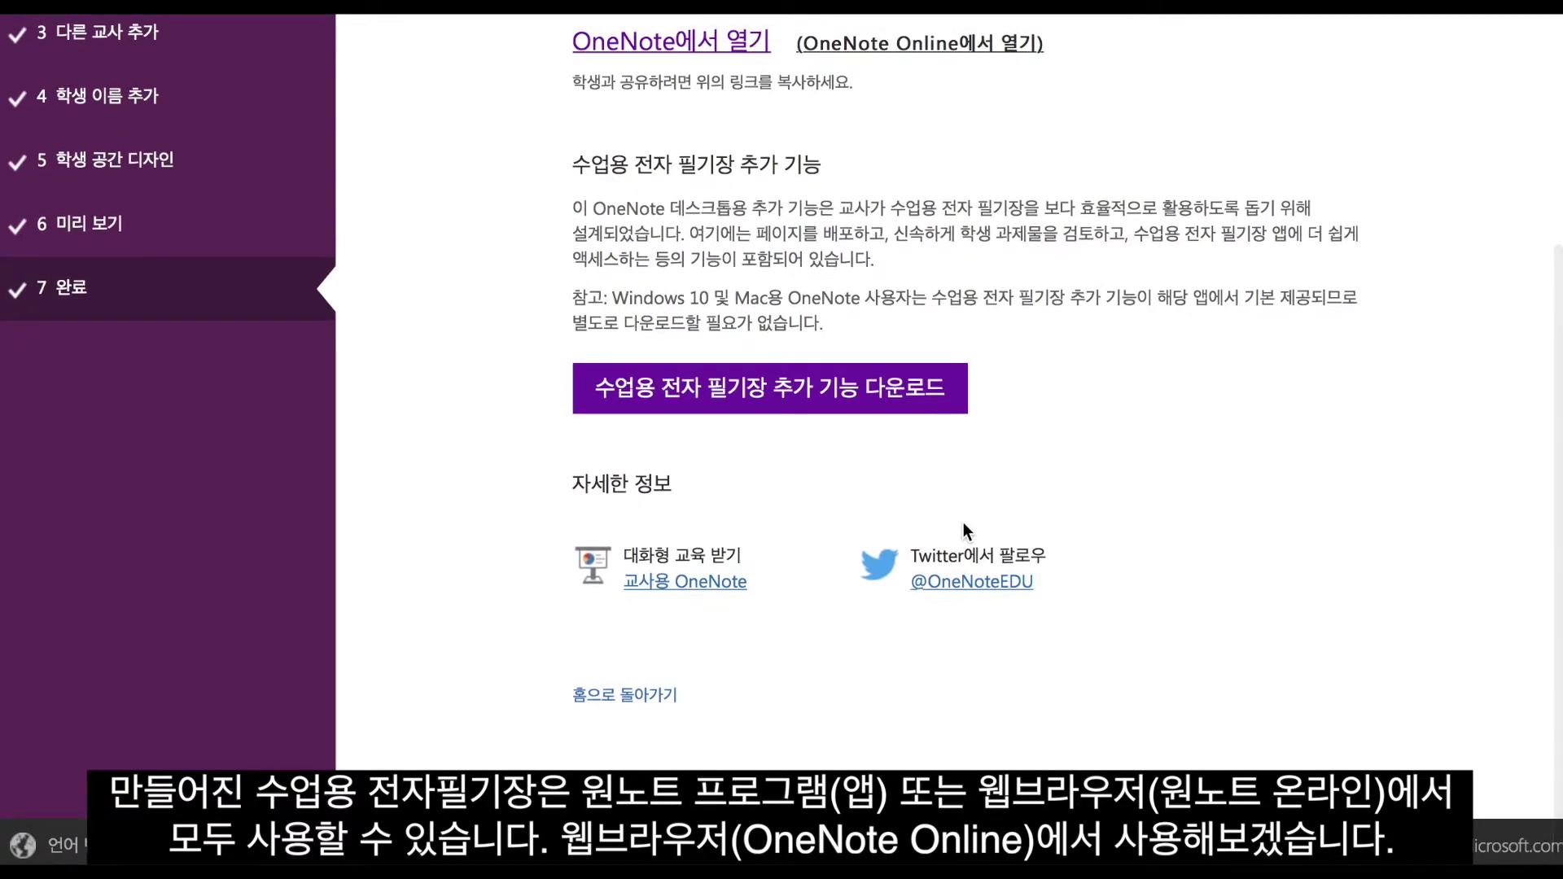
pyautogui.scroll(3, 964, 524)
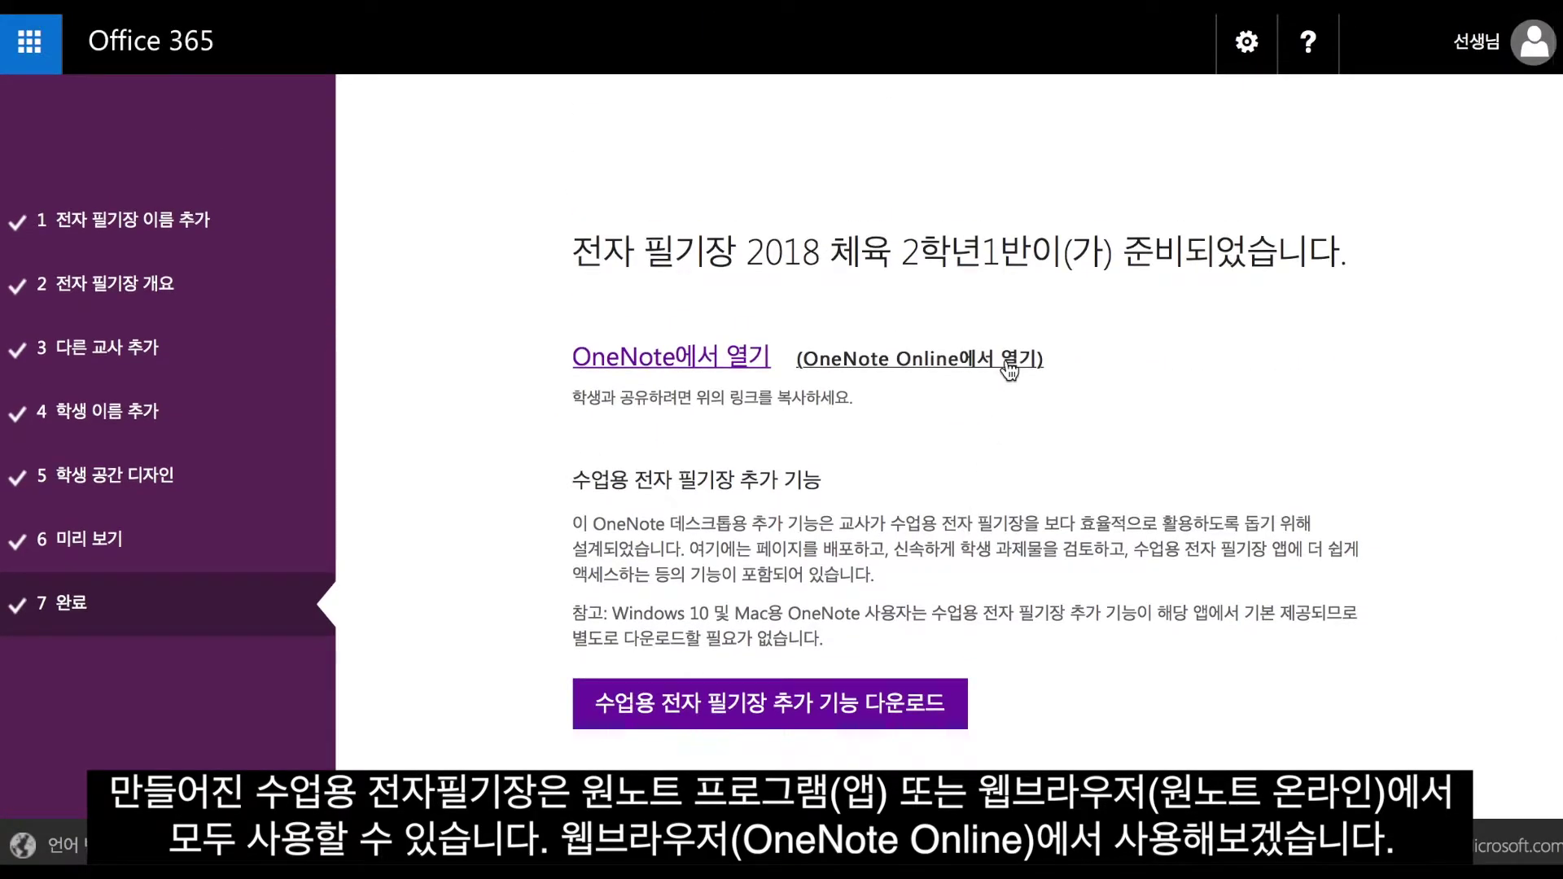
pyautogui.click(1009, 368)
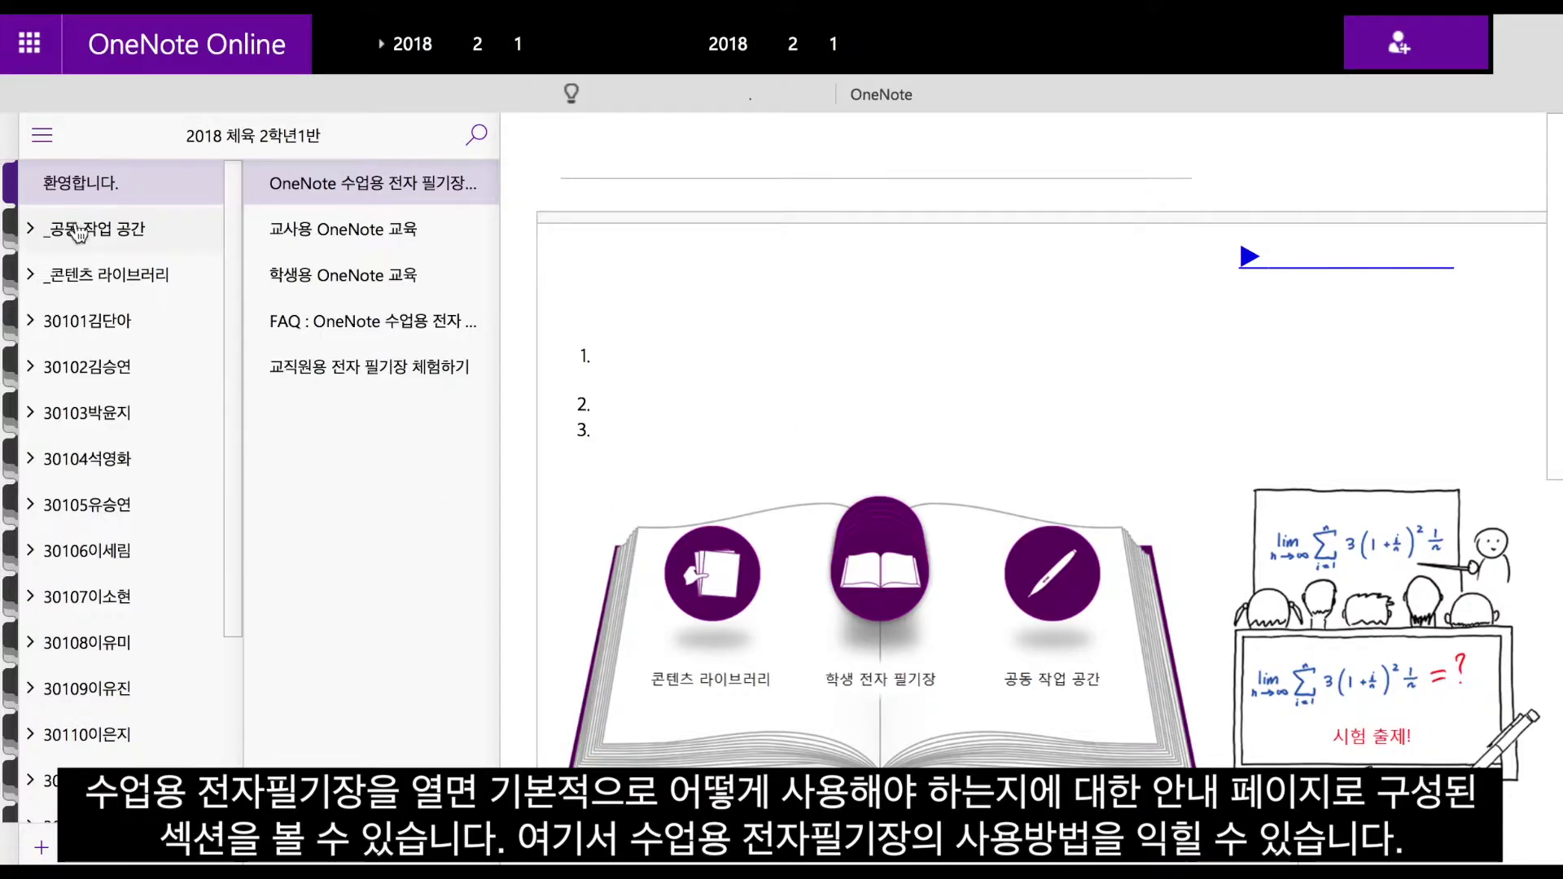
# Browse the four welcome guide pages, then expand the _공동 작업 공간 group
pyautogui.click(402, 243)
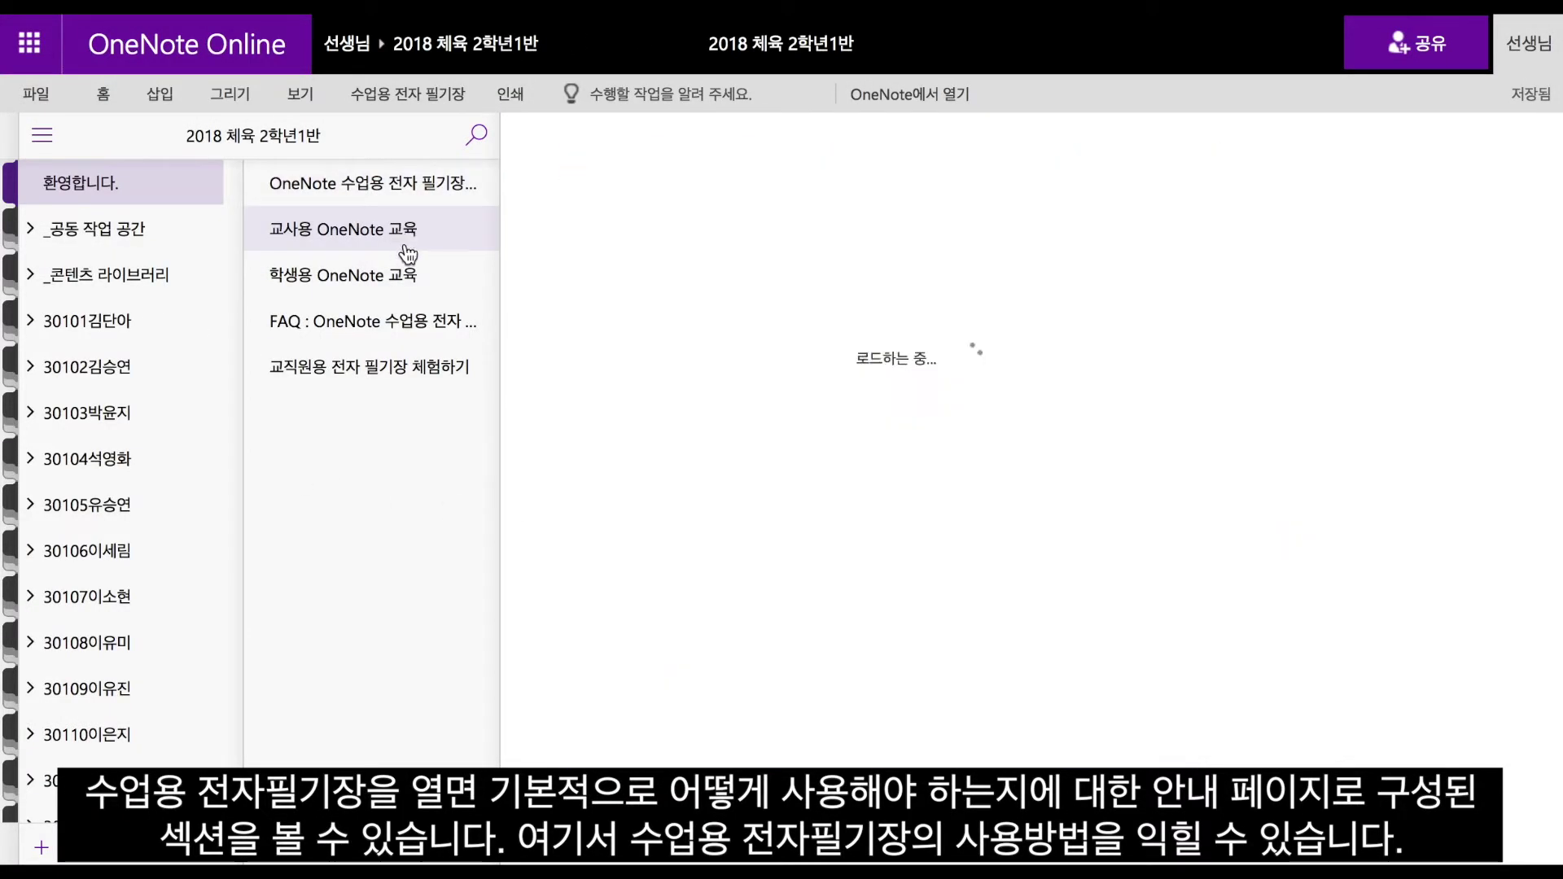
pyautogui.click(418, 285)
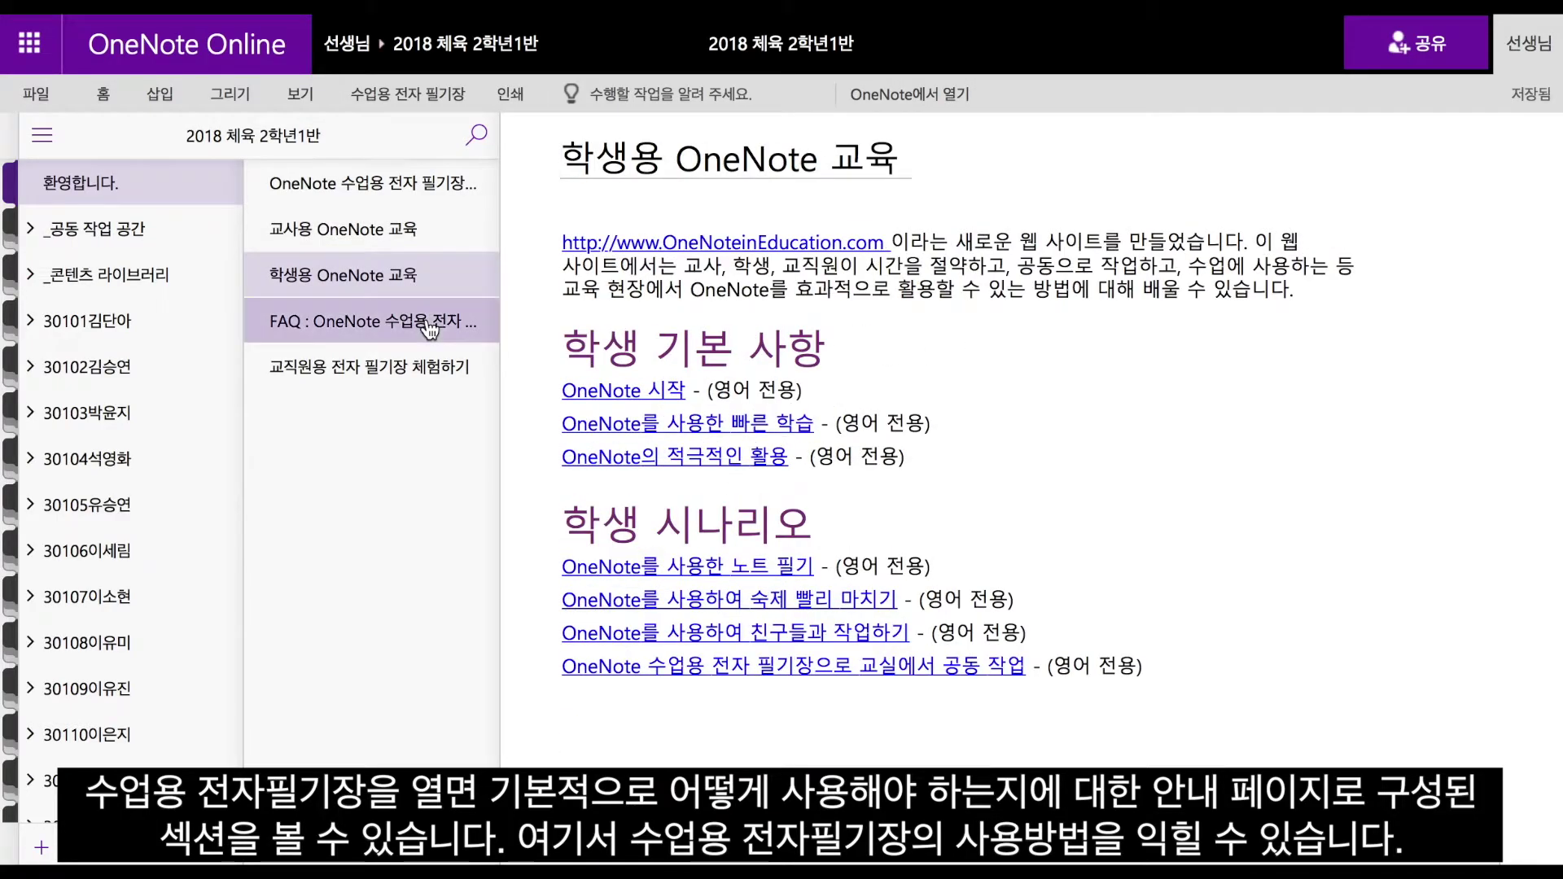
pyautogui.click(427, 325)
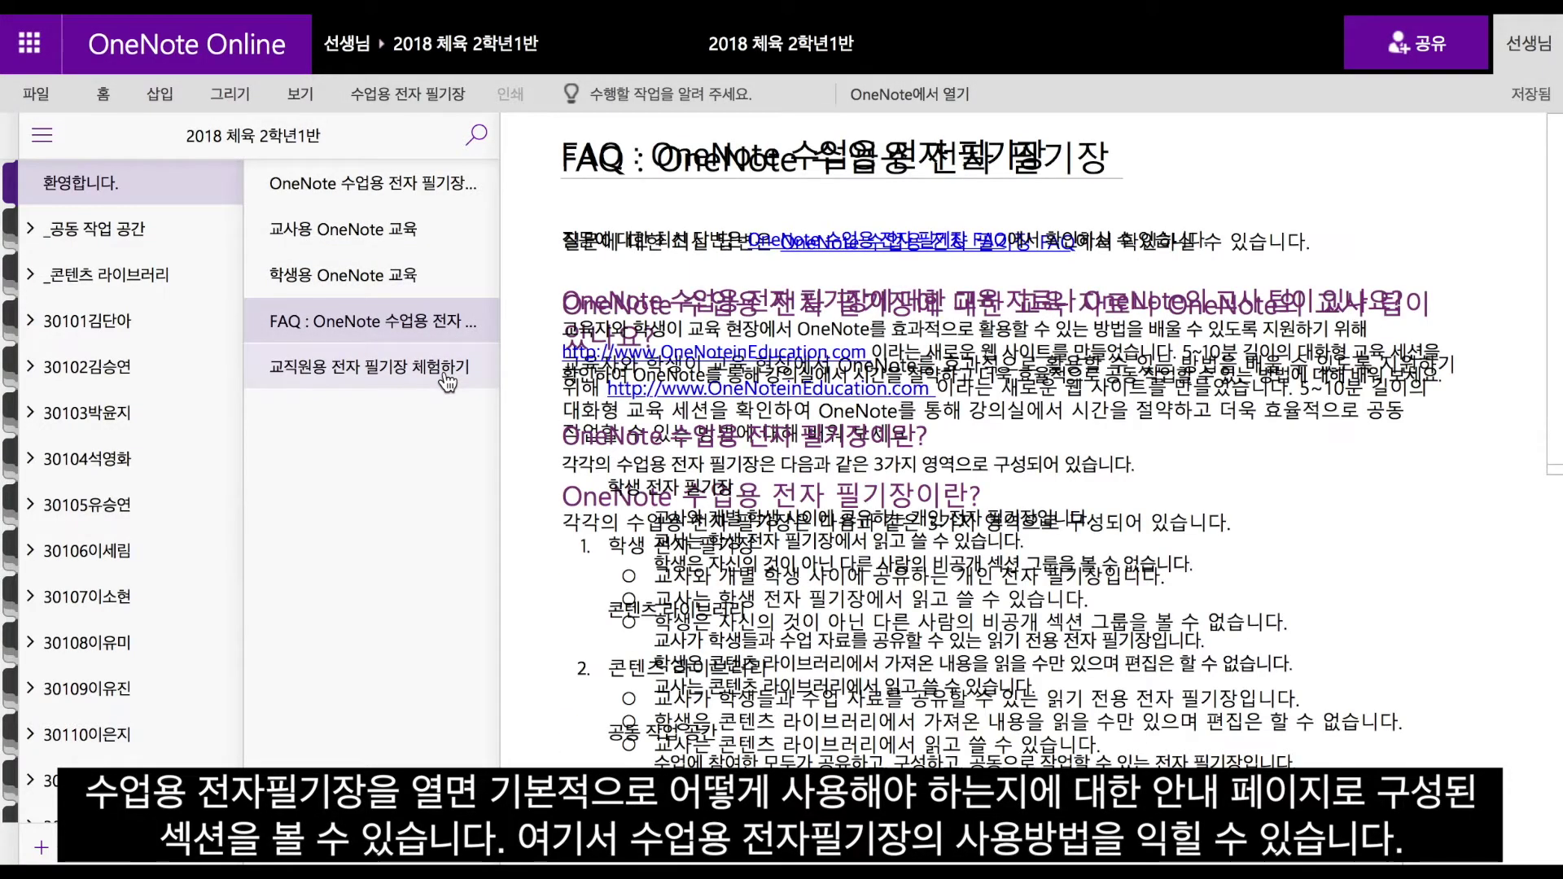
pyautogui.click(448, 378)
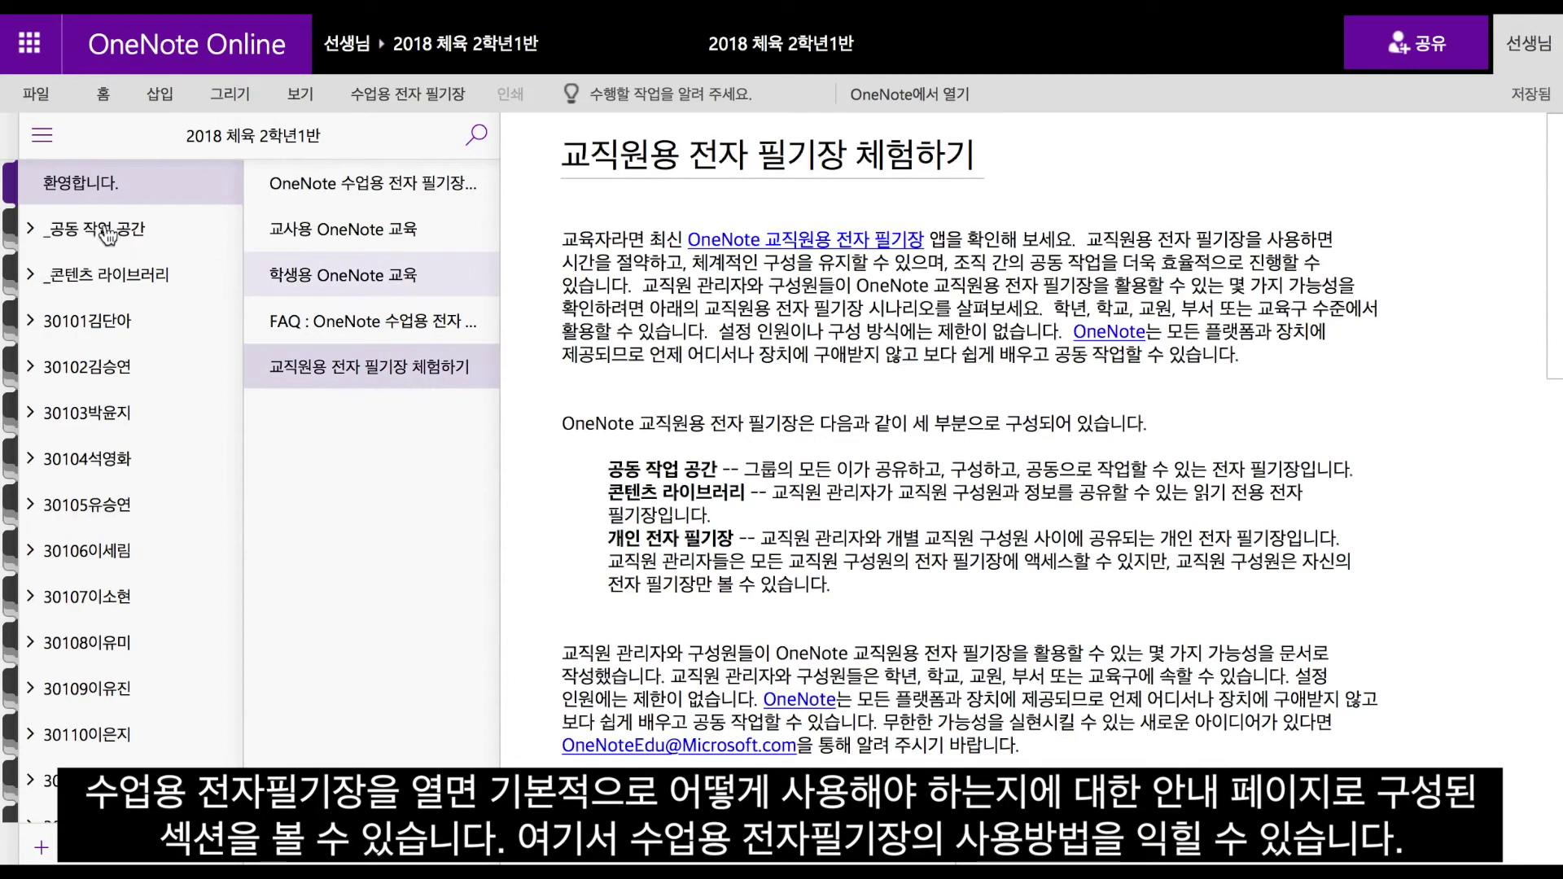
pyautogui.click(30, 232)
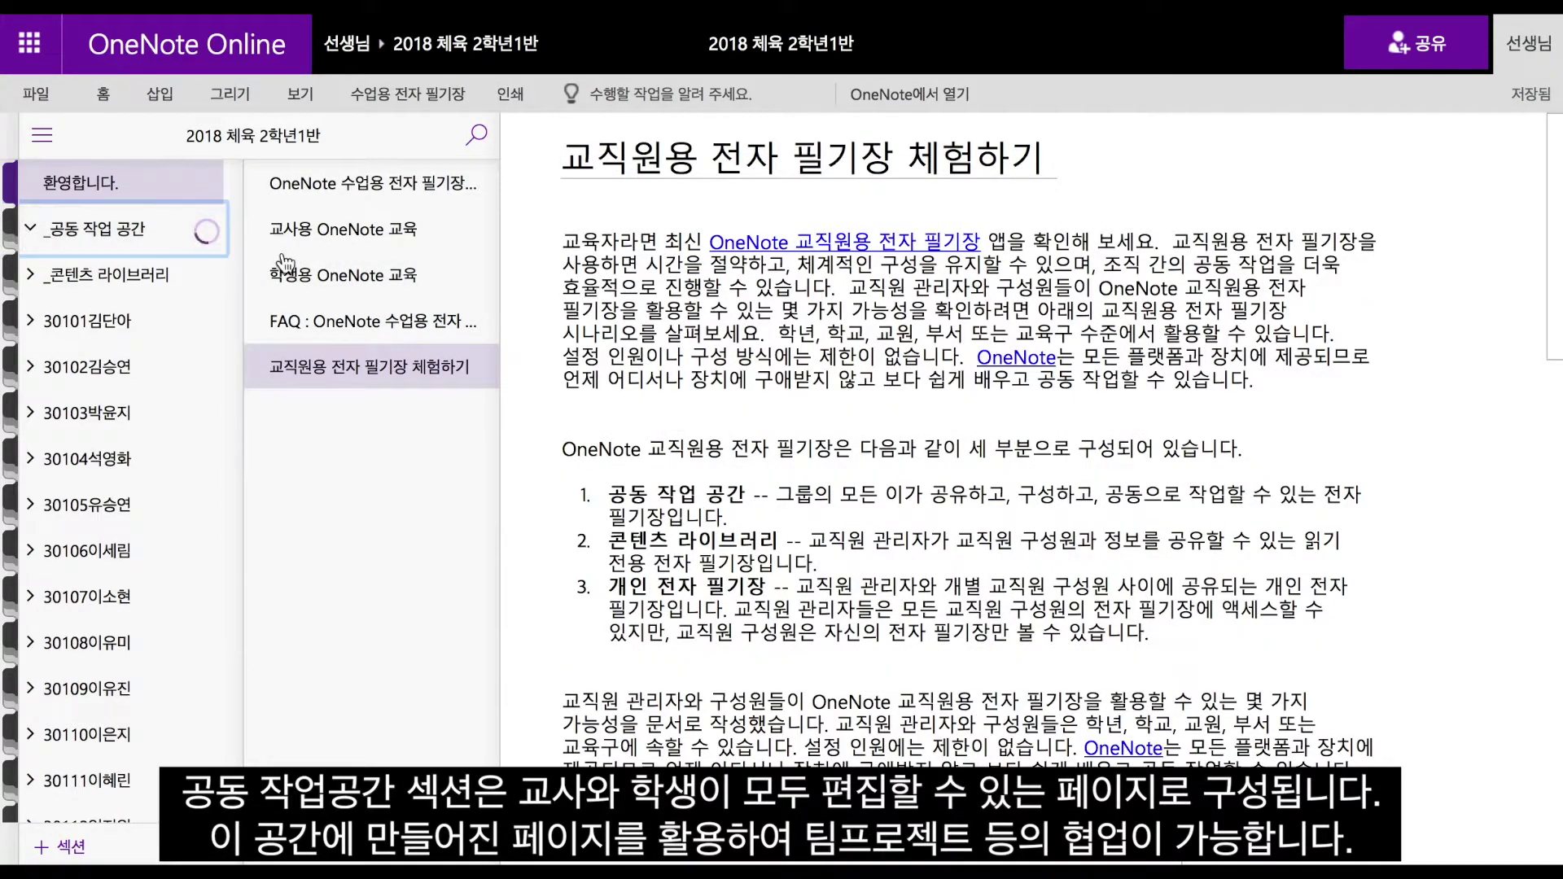
# View the 공동 작업 공간 사용 and 콘텐츠 라이브러리 sections
pyautogui.click(210, 277)
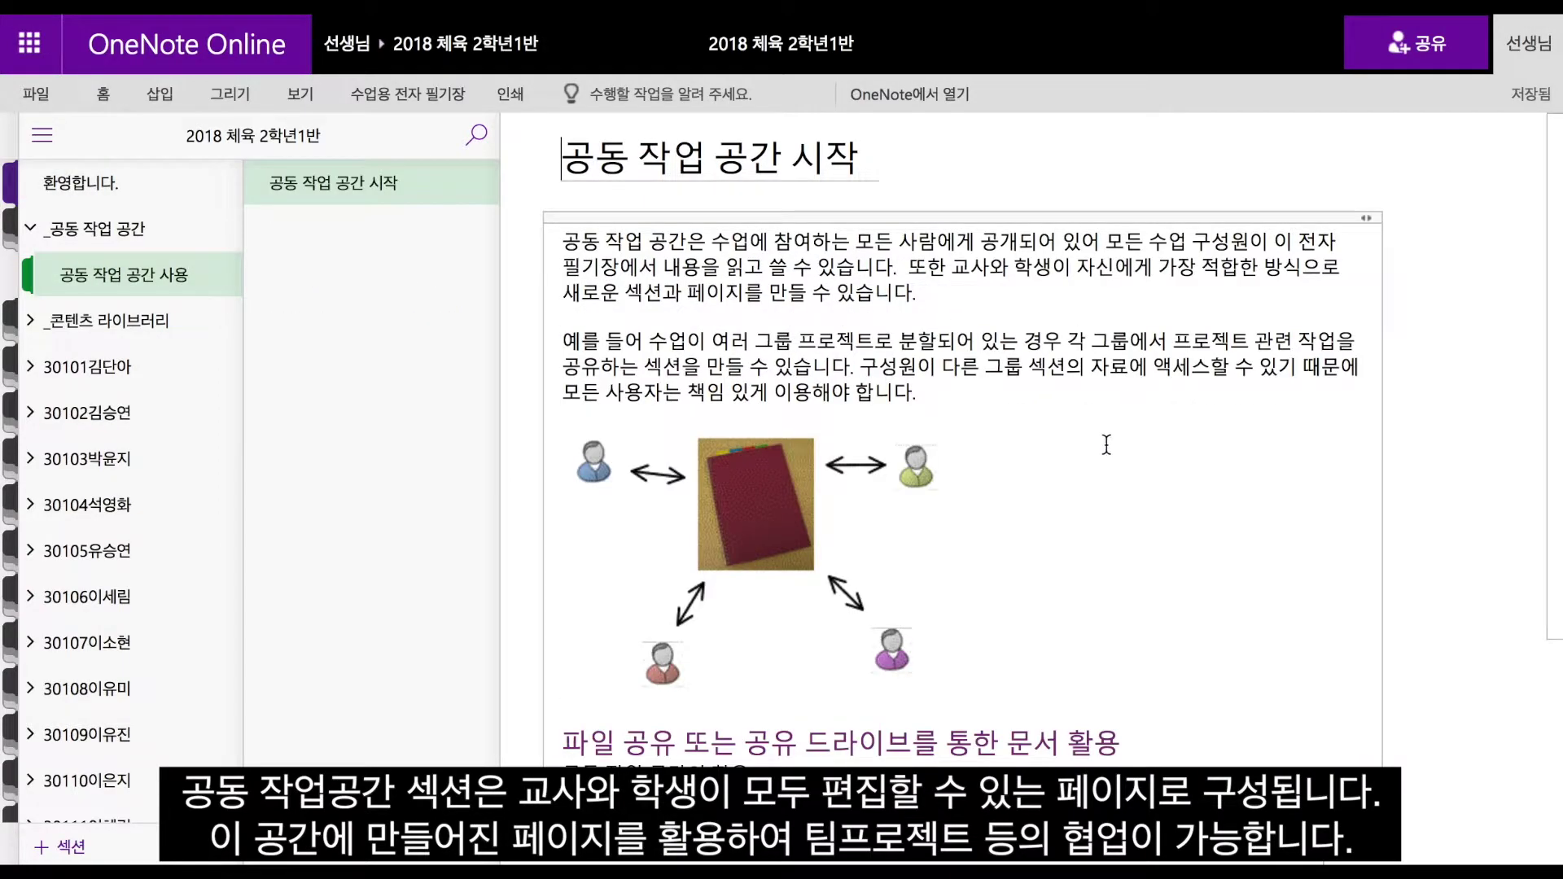
pyautogui.scroll(-5, 1239, 600)
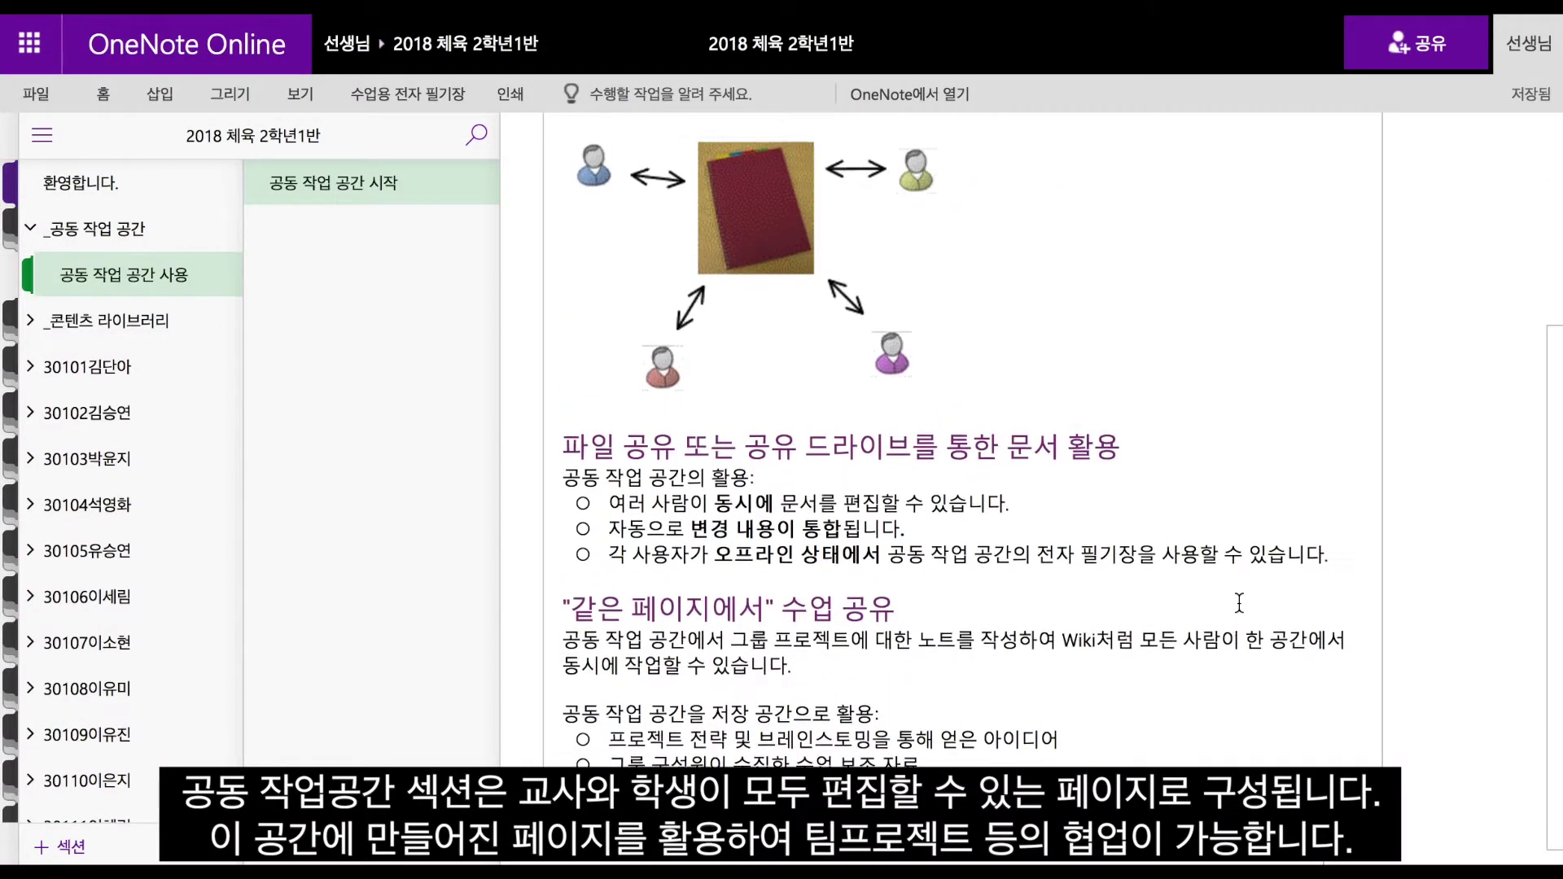
pyautogui.scroll(5, 1238, 600)
pyautogui.click(124, 330)
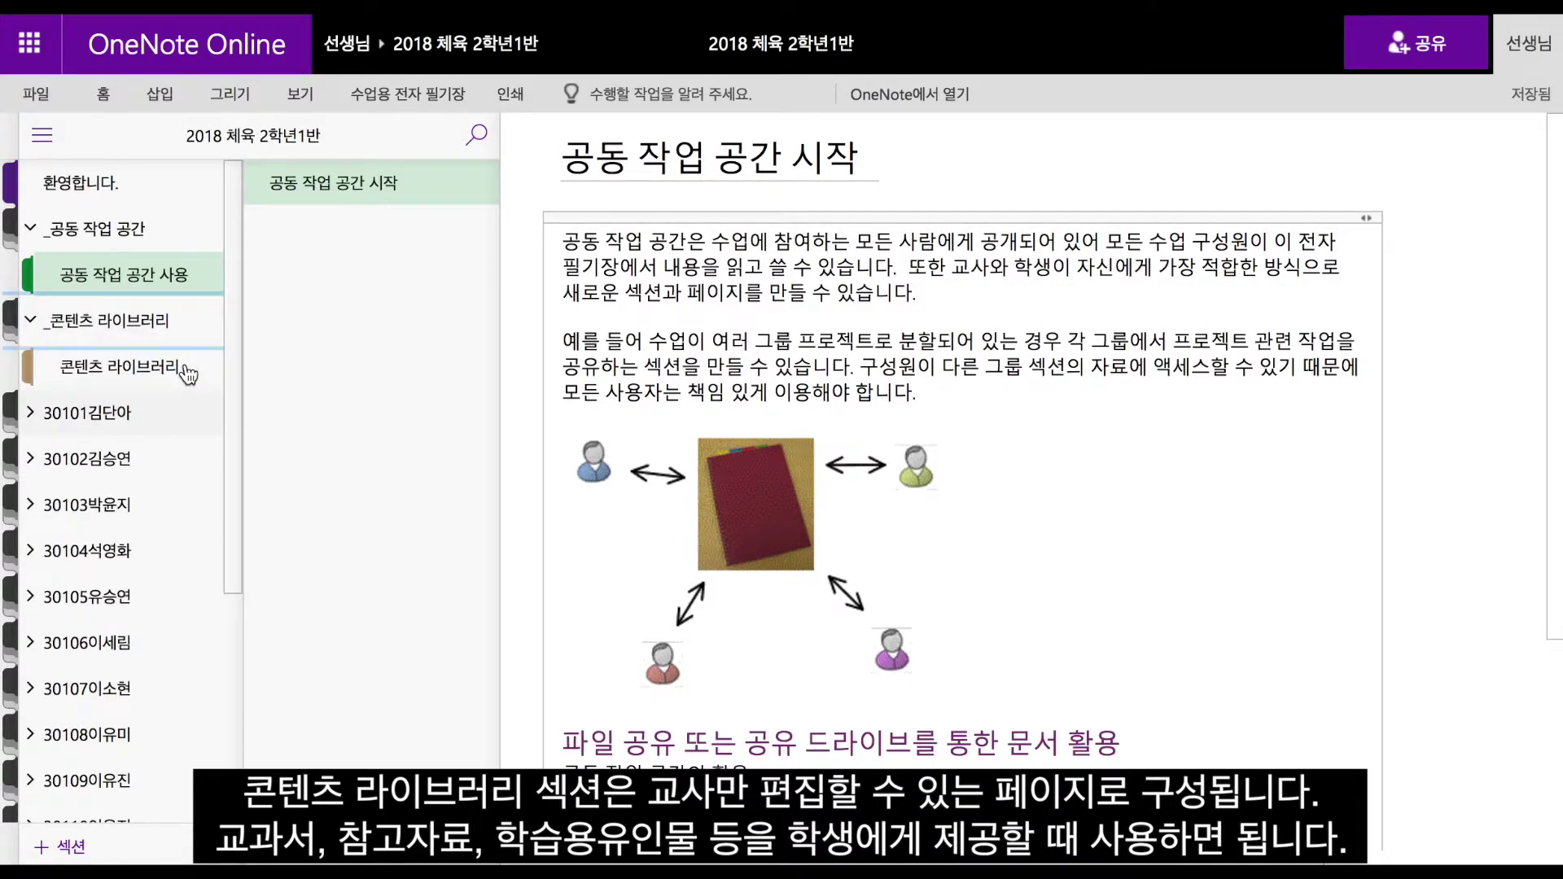
pyautogui.click(186, 368)
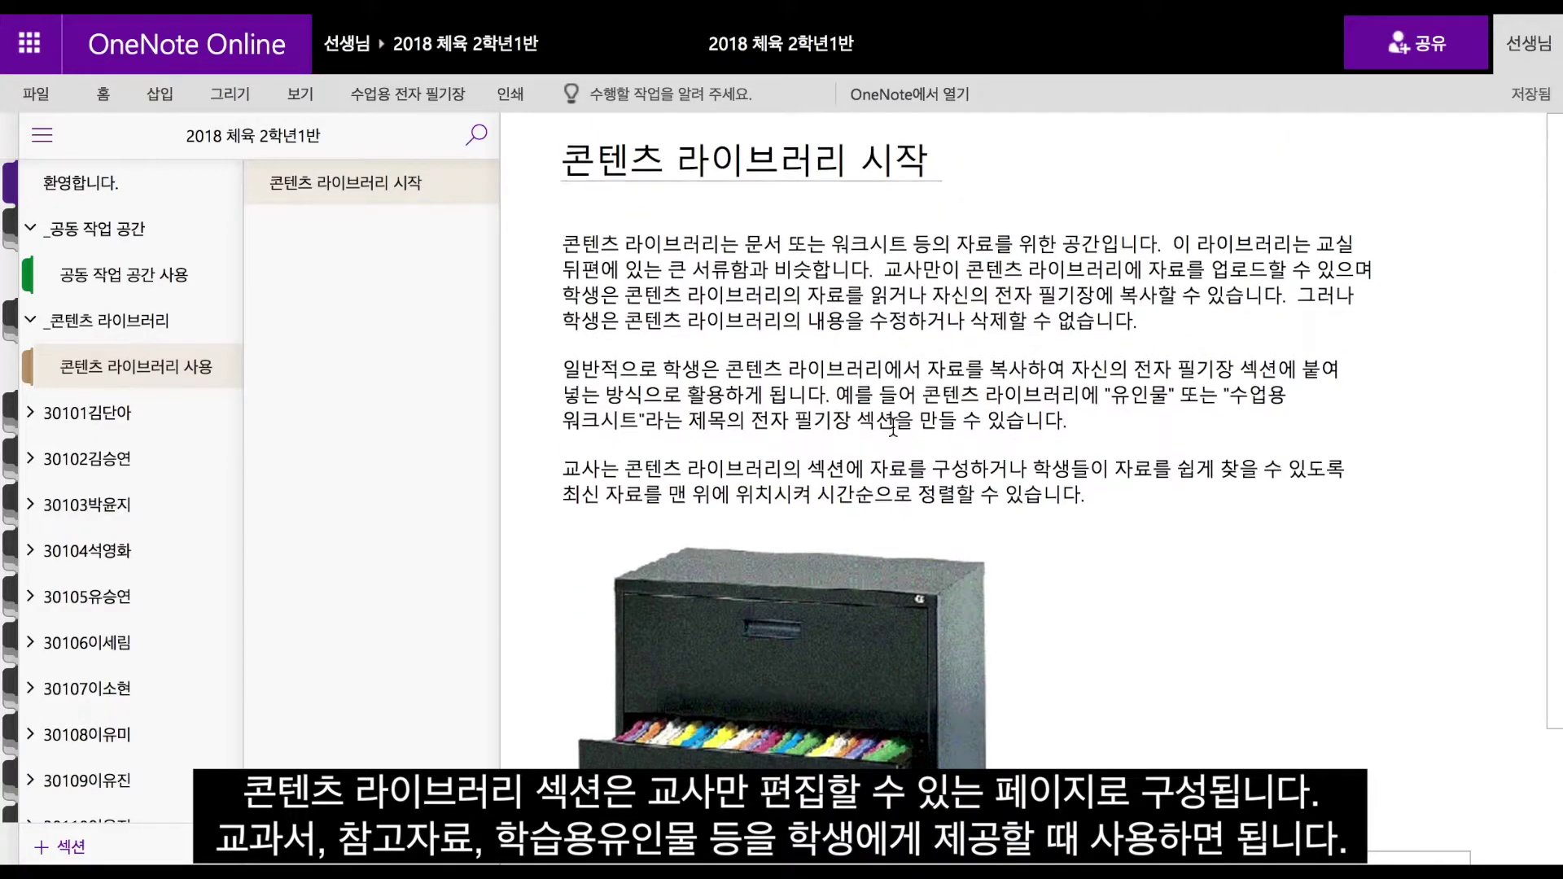
# Look through the first student's 퀴즈, 유인물, 과제 and 수업 노트 sections
pyautogui.click(143, 419)
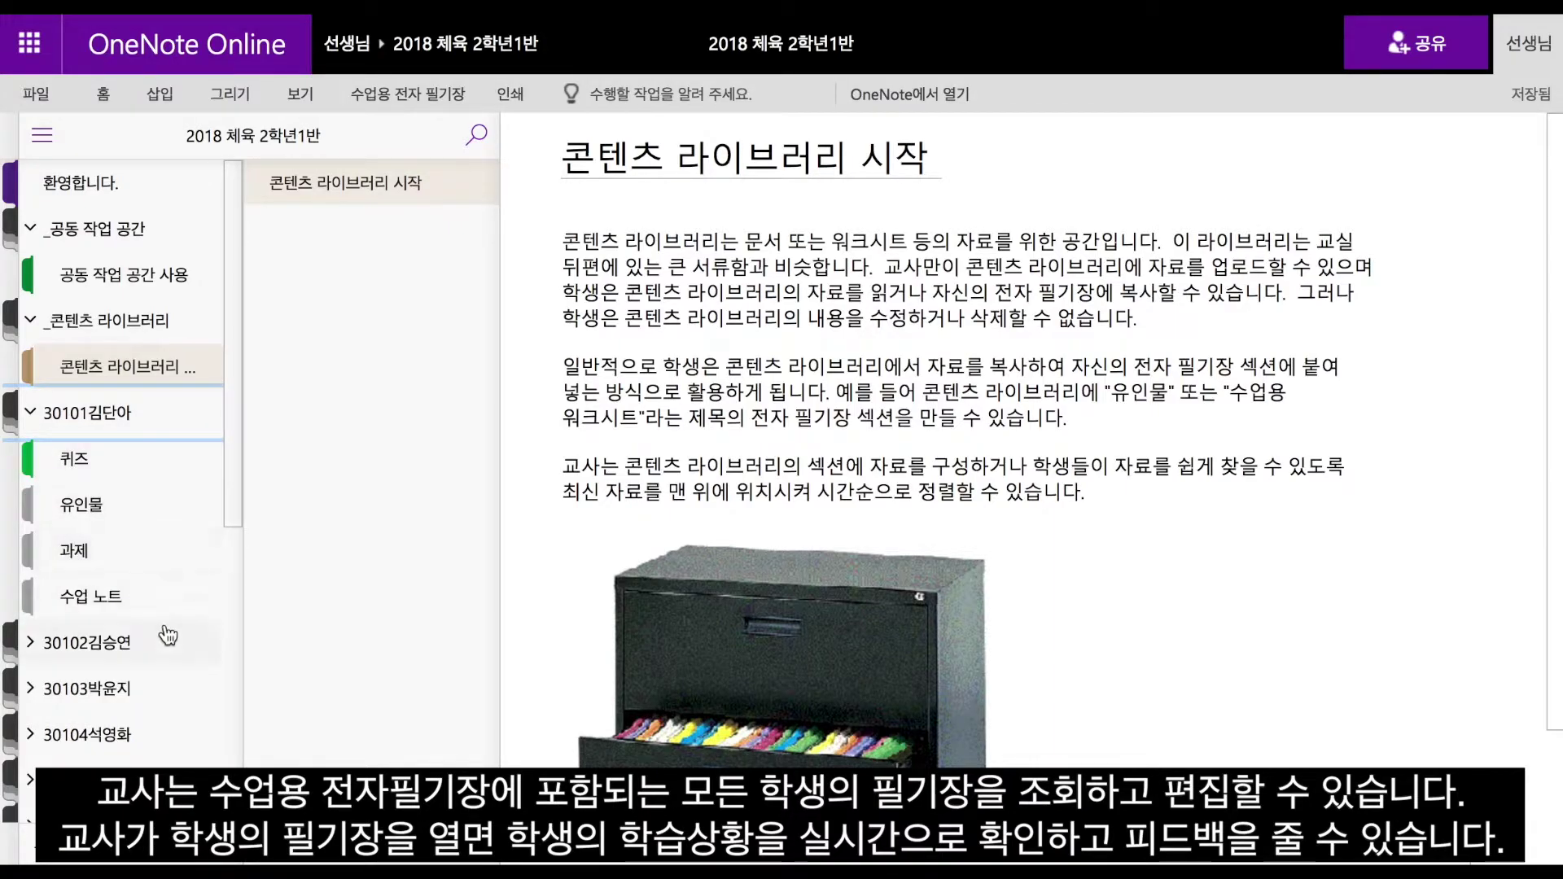
pyautogui.click(155, 480)
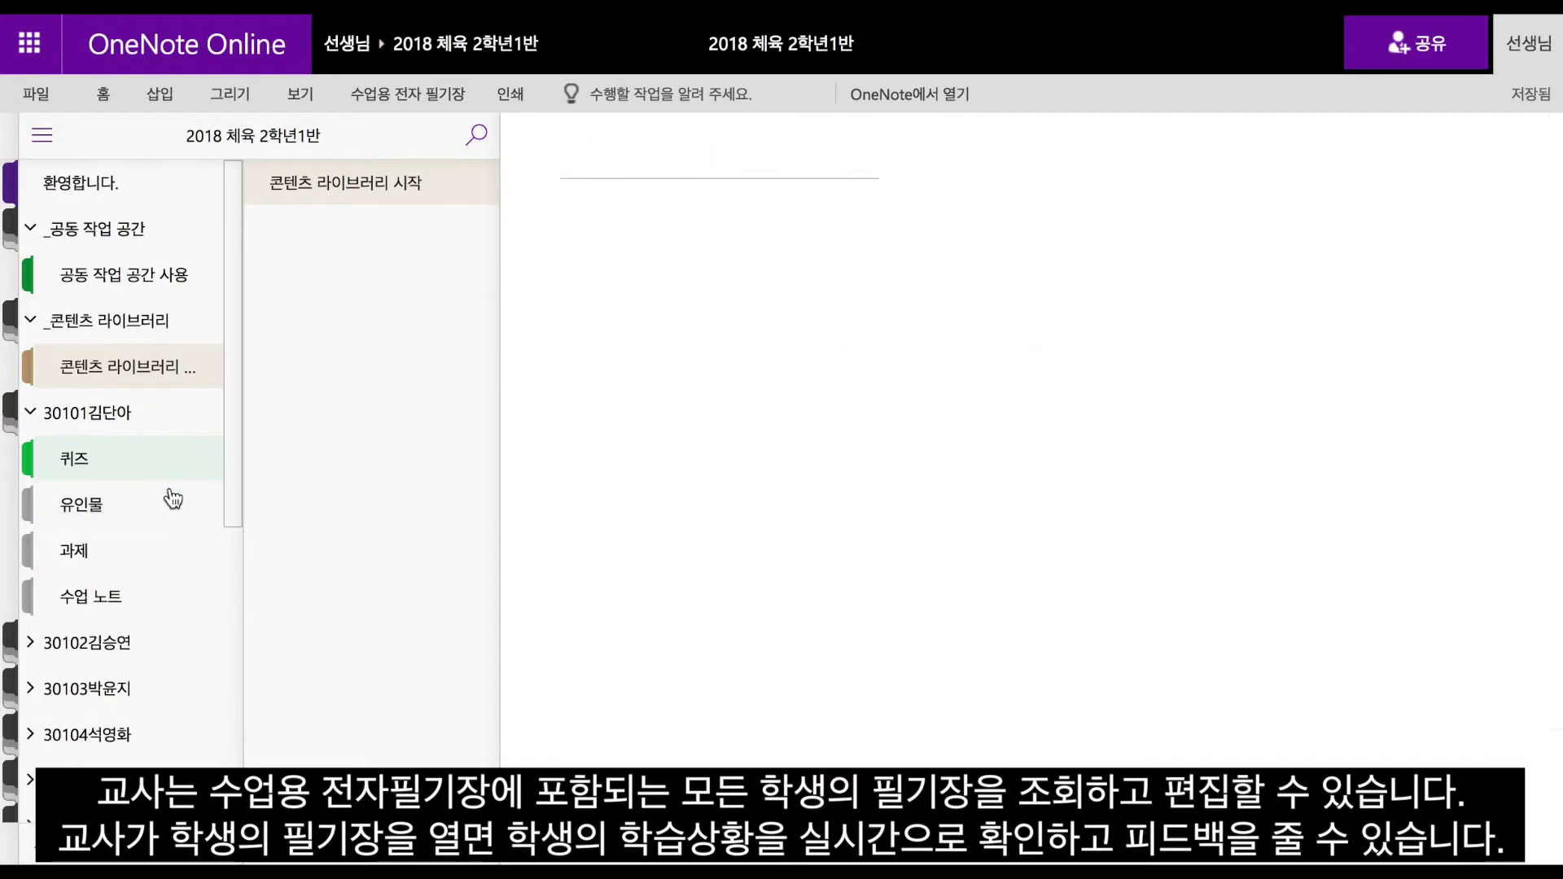
pyautogui.click(173, 500)
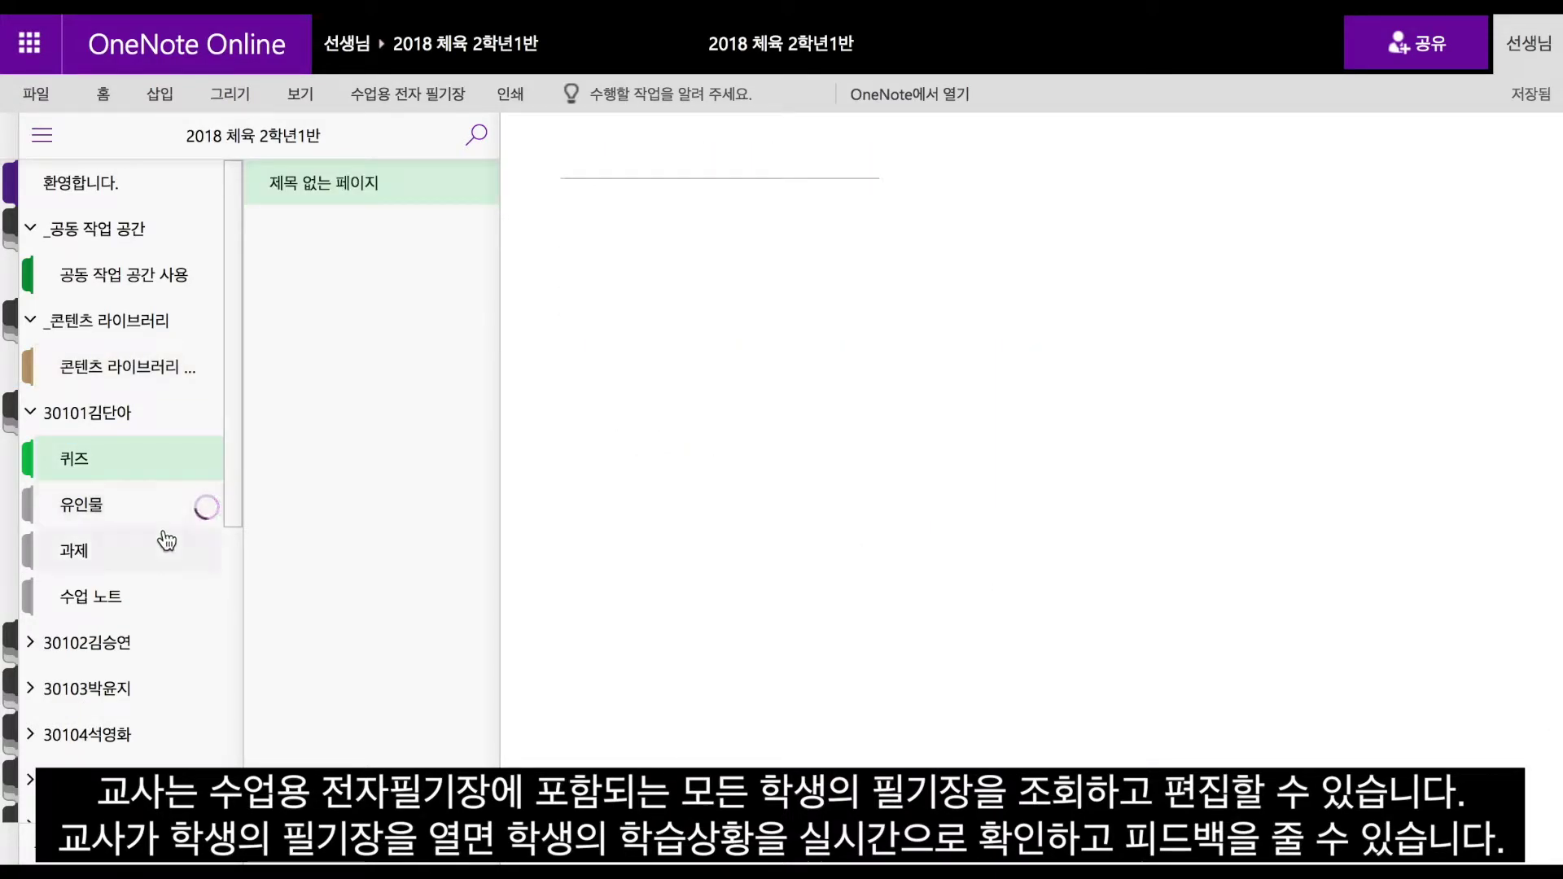
pyautogui.click(160, 552)
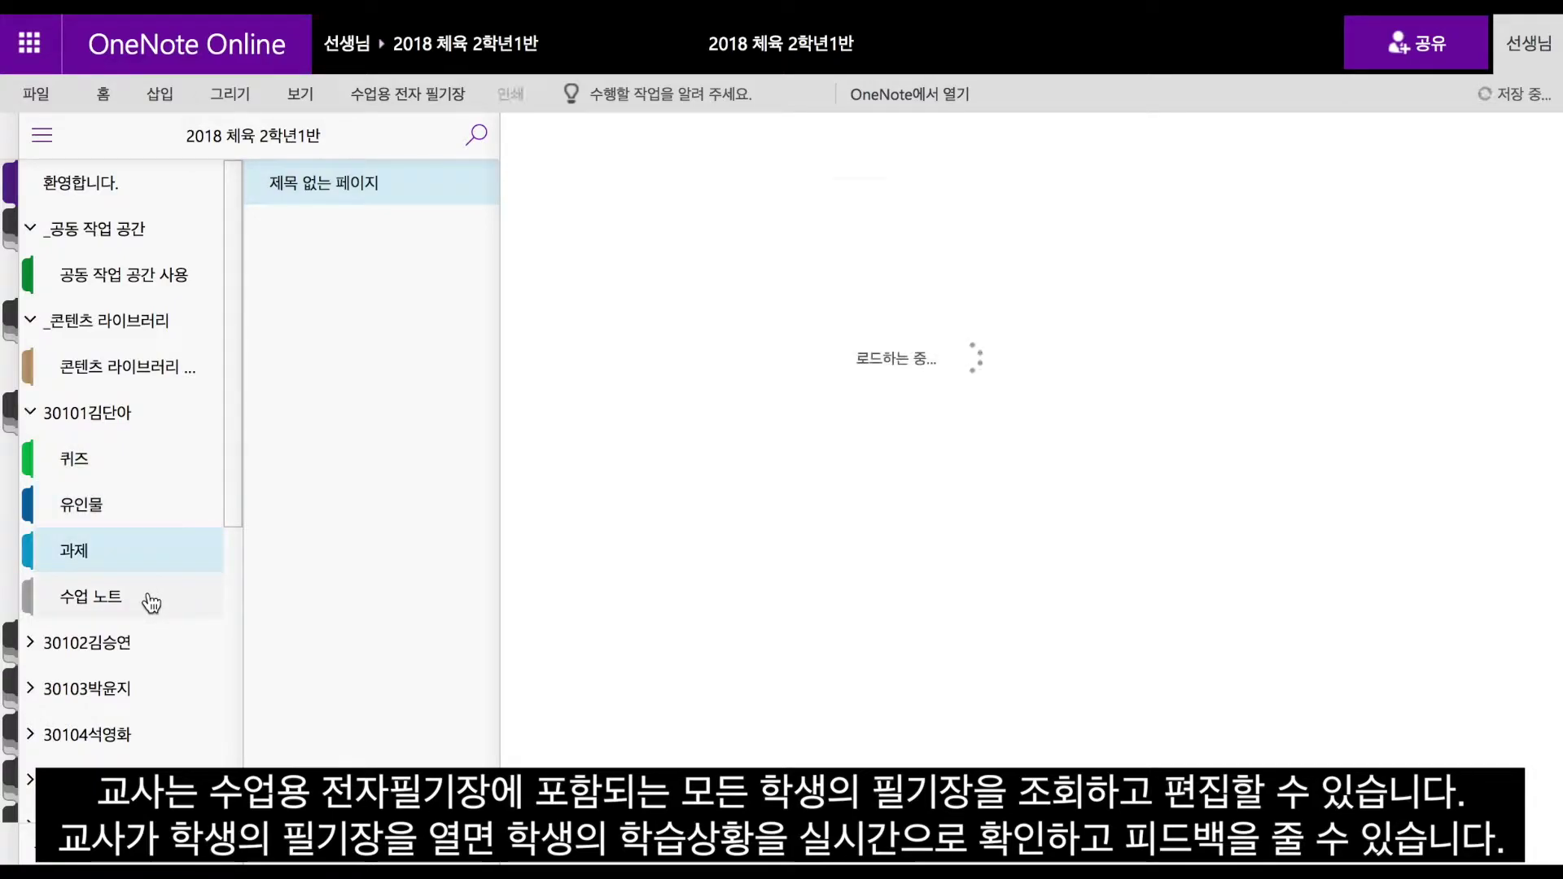
pyautogui.click(151, 602)
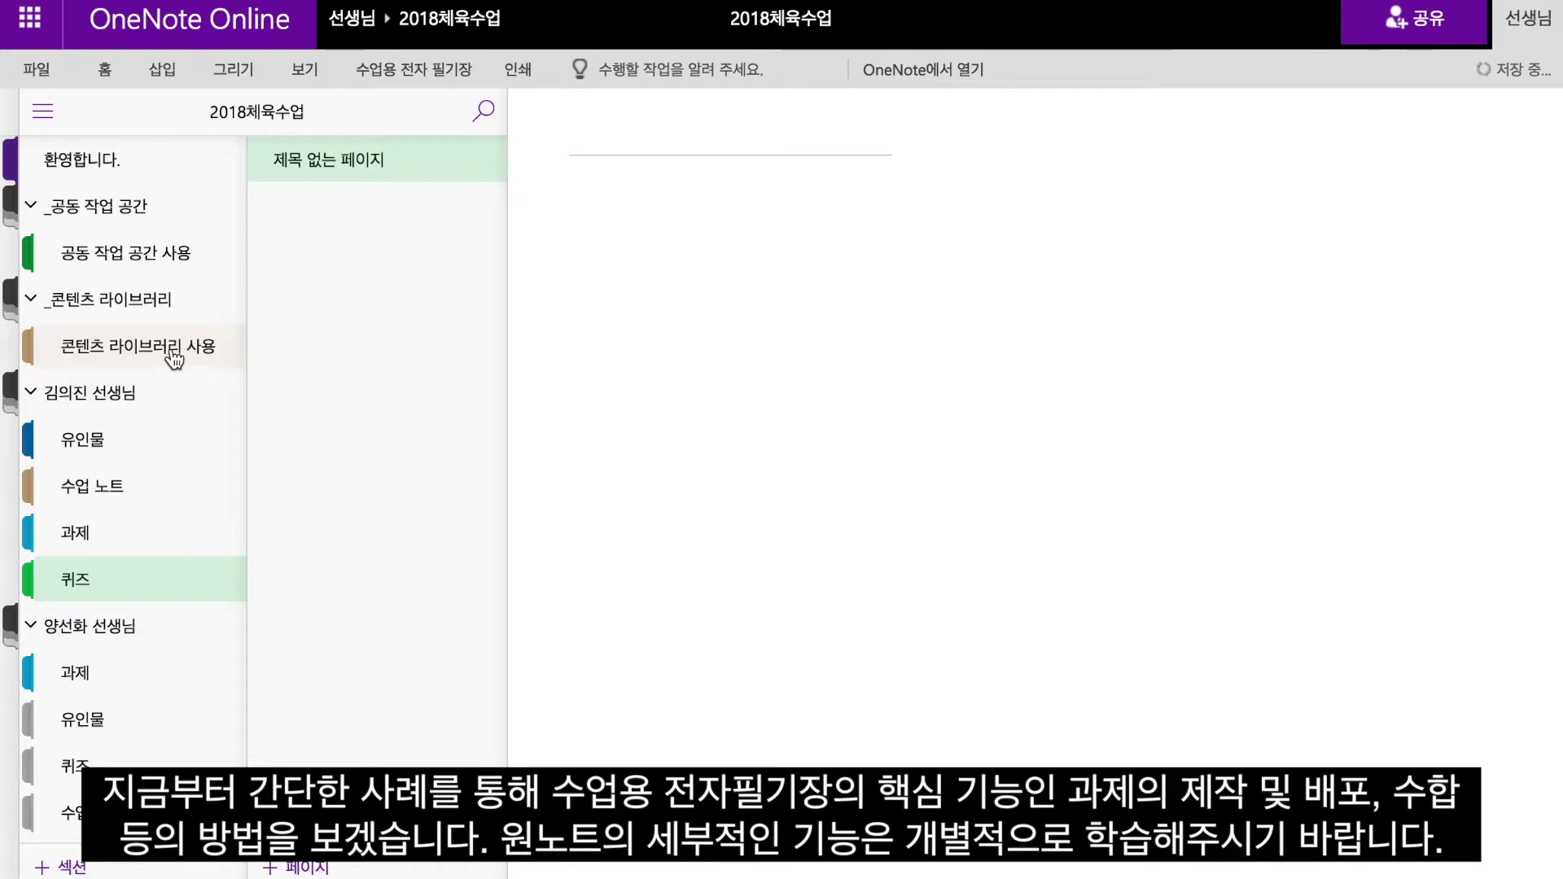
# Add a page titled '수학문제 테스트' in the 콘텐츠 라이브러리 사용 section
pyautogui.click(174, 348)
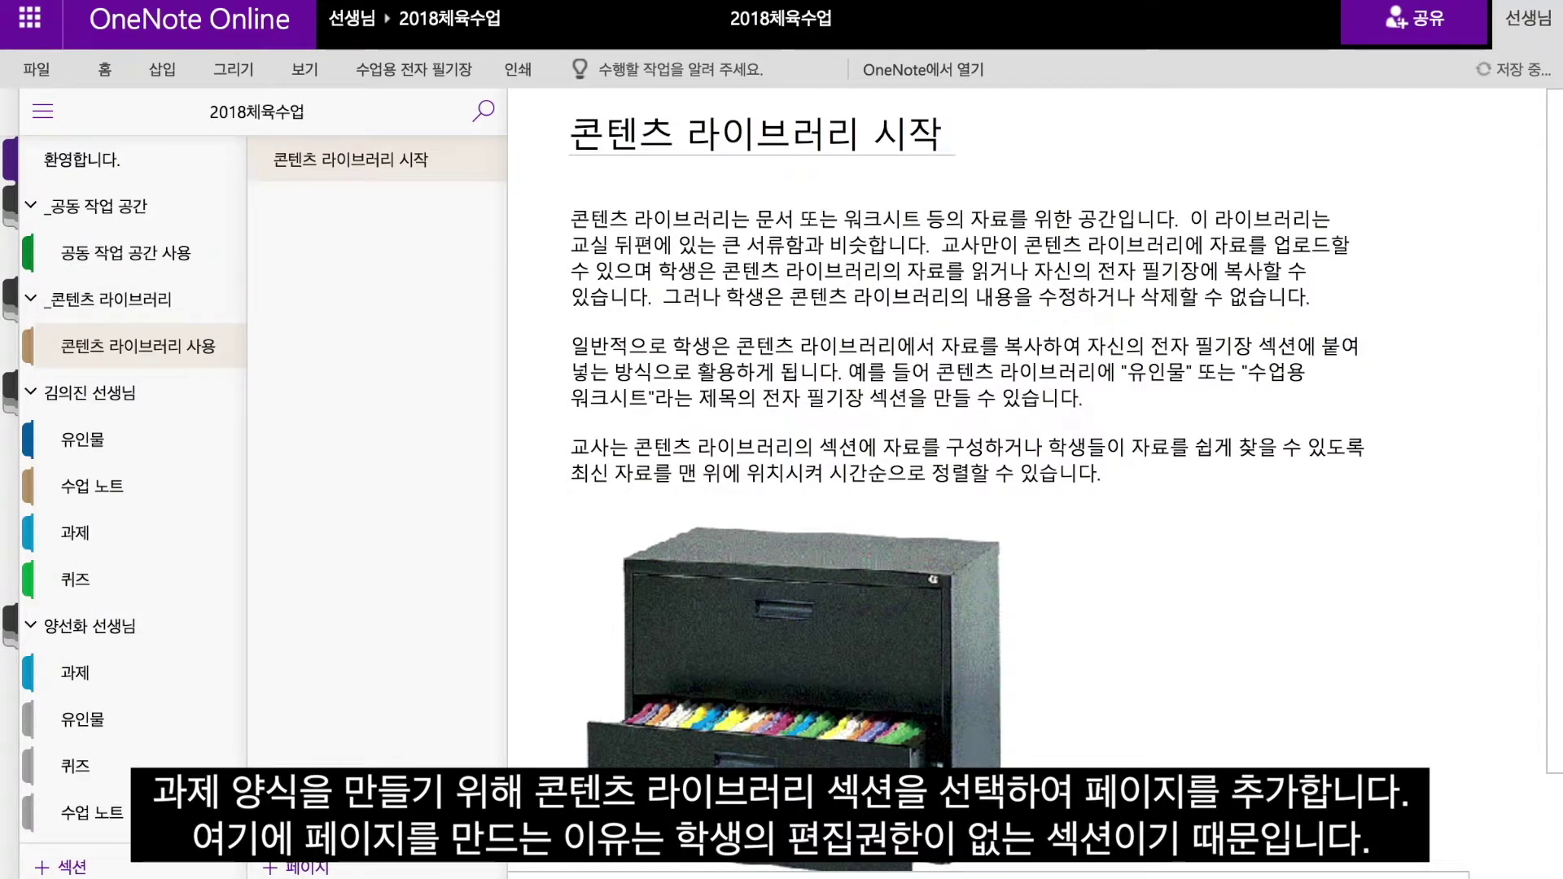
pyautogui.click(309, 871)
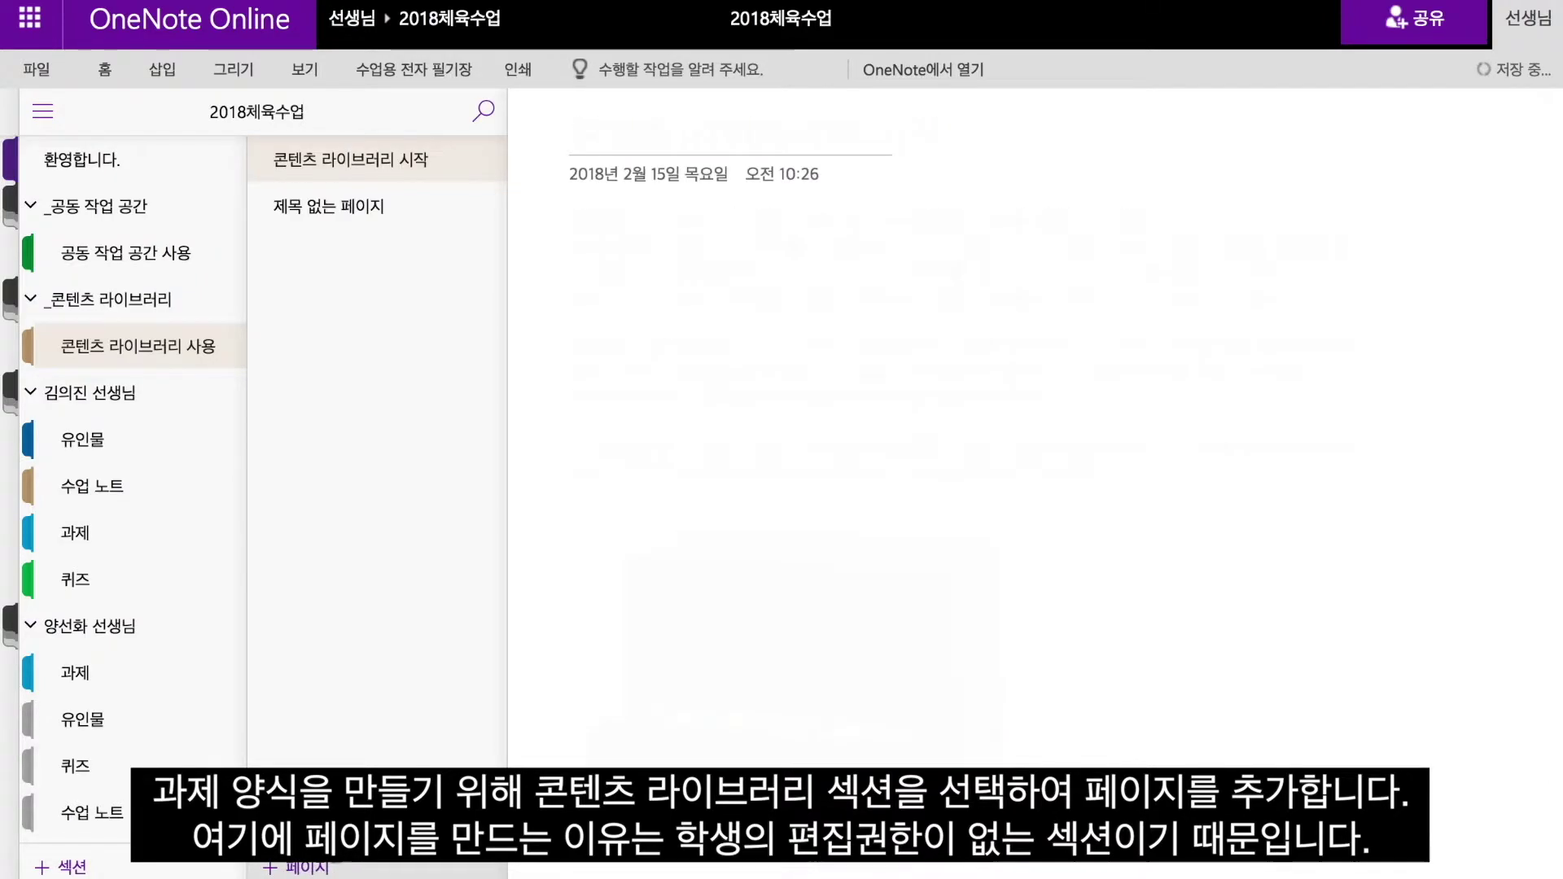
pyautogui.write('수')
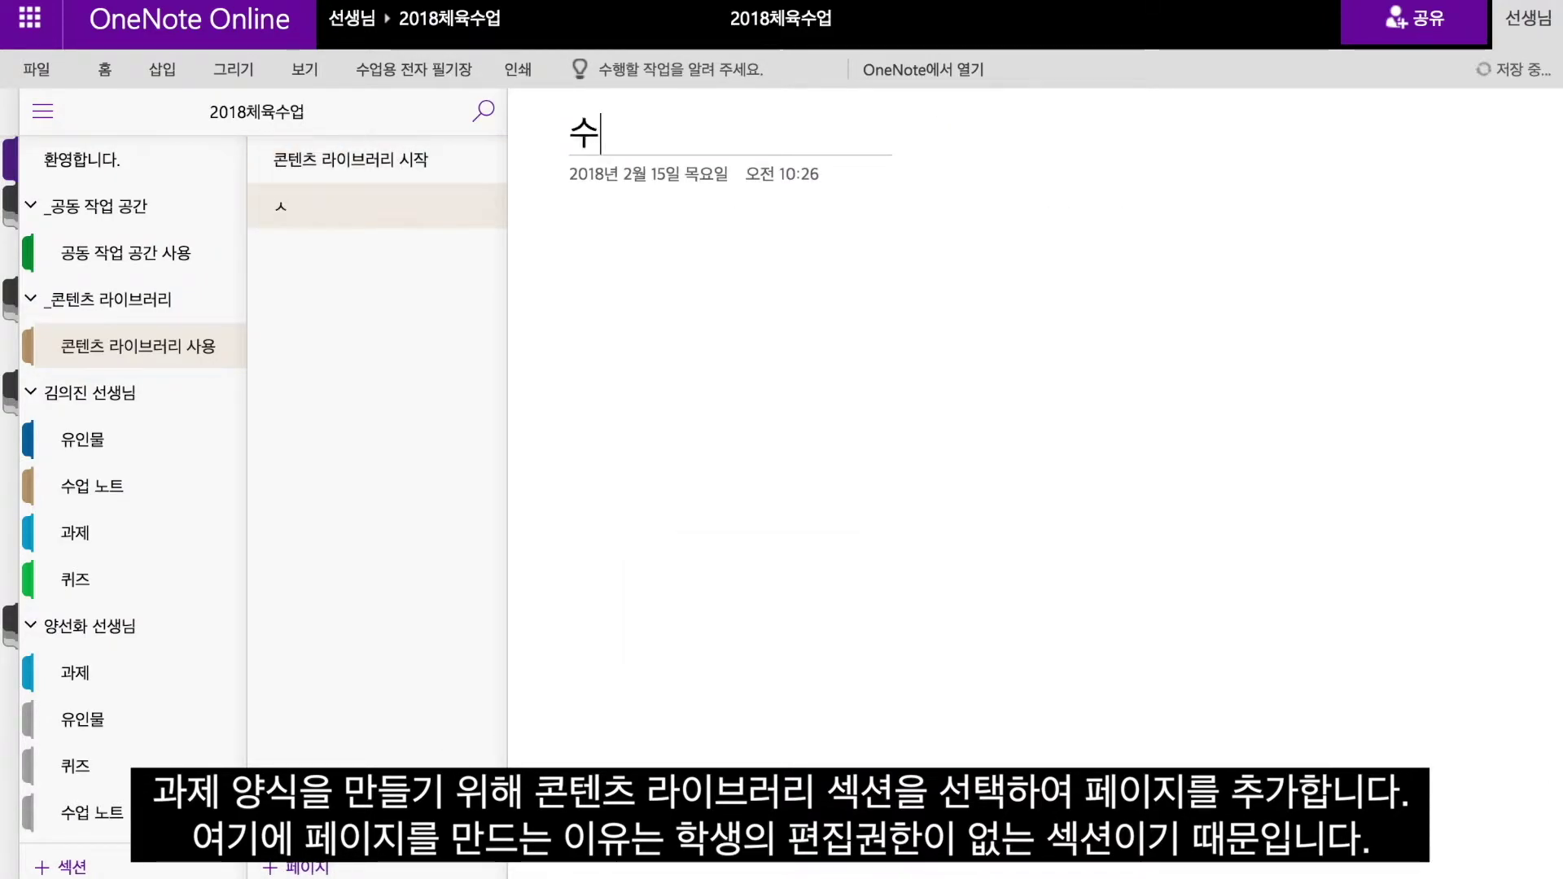
pyautogui.write('학묹제 테')
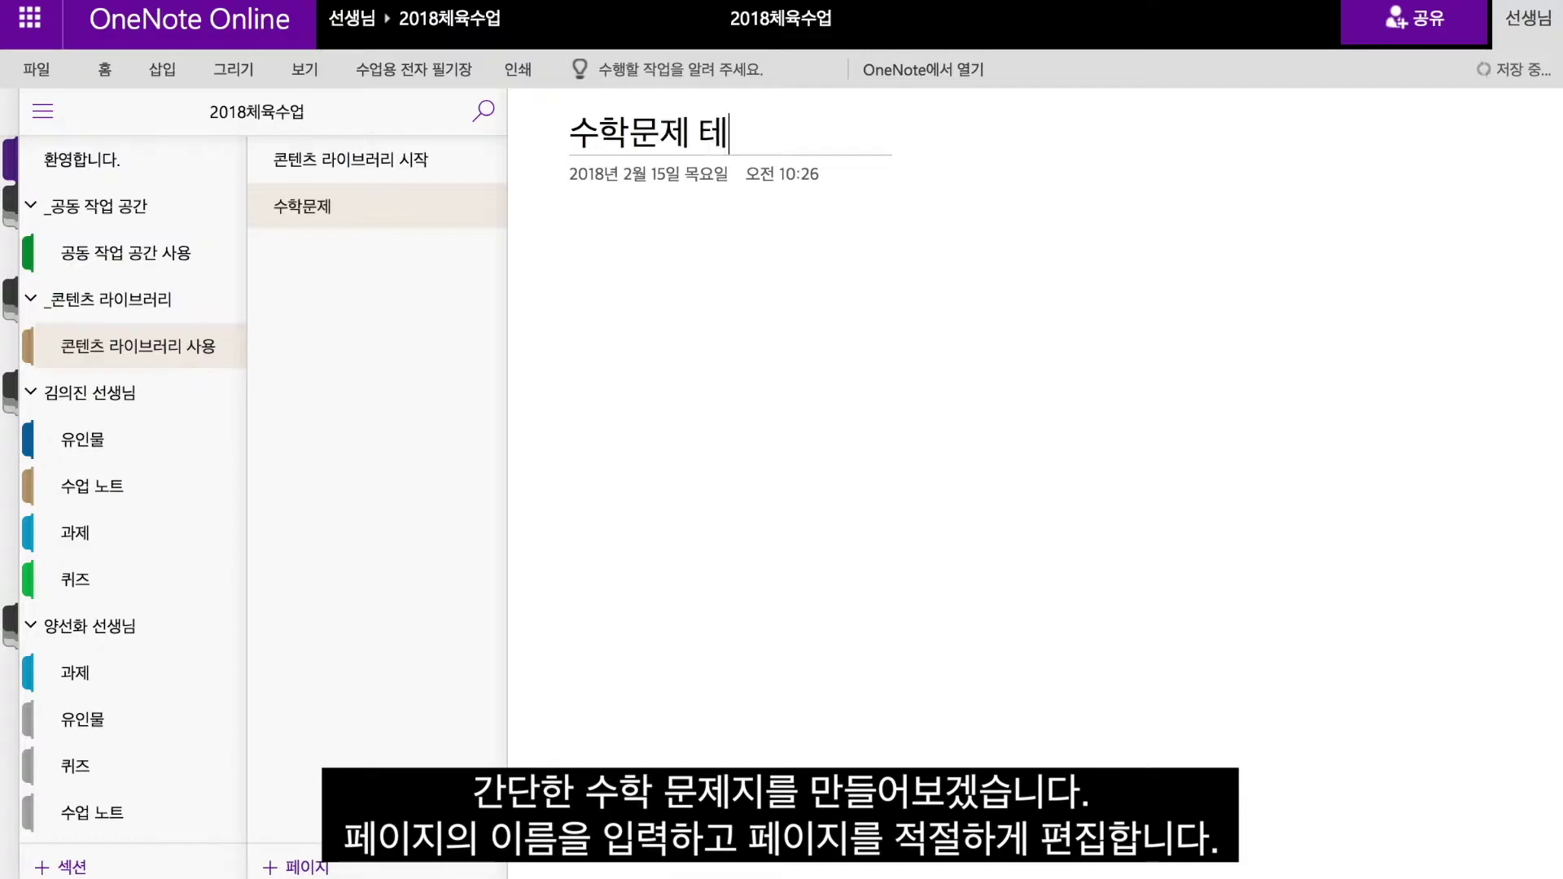
pyautogui.write('트')
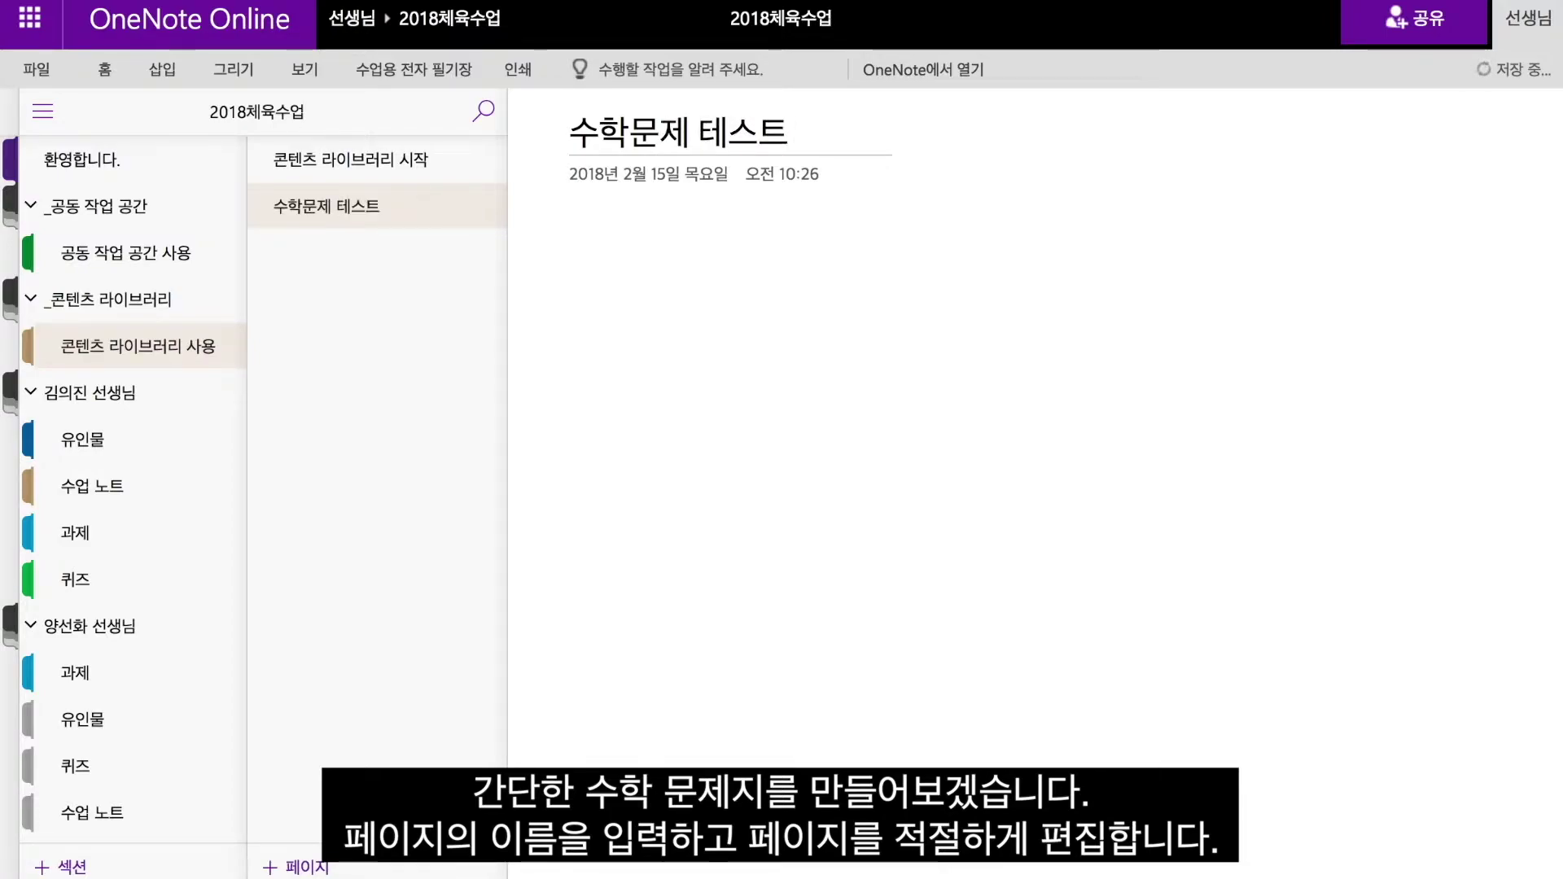
# Insert the desktop screenshot of triangle angle problem 4 onto the page
pyautogui.click(162, 70)
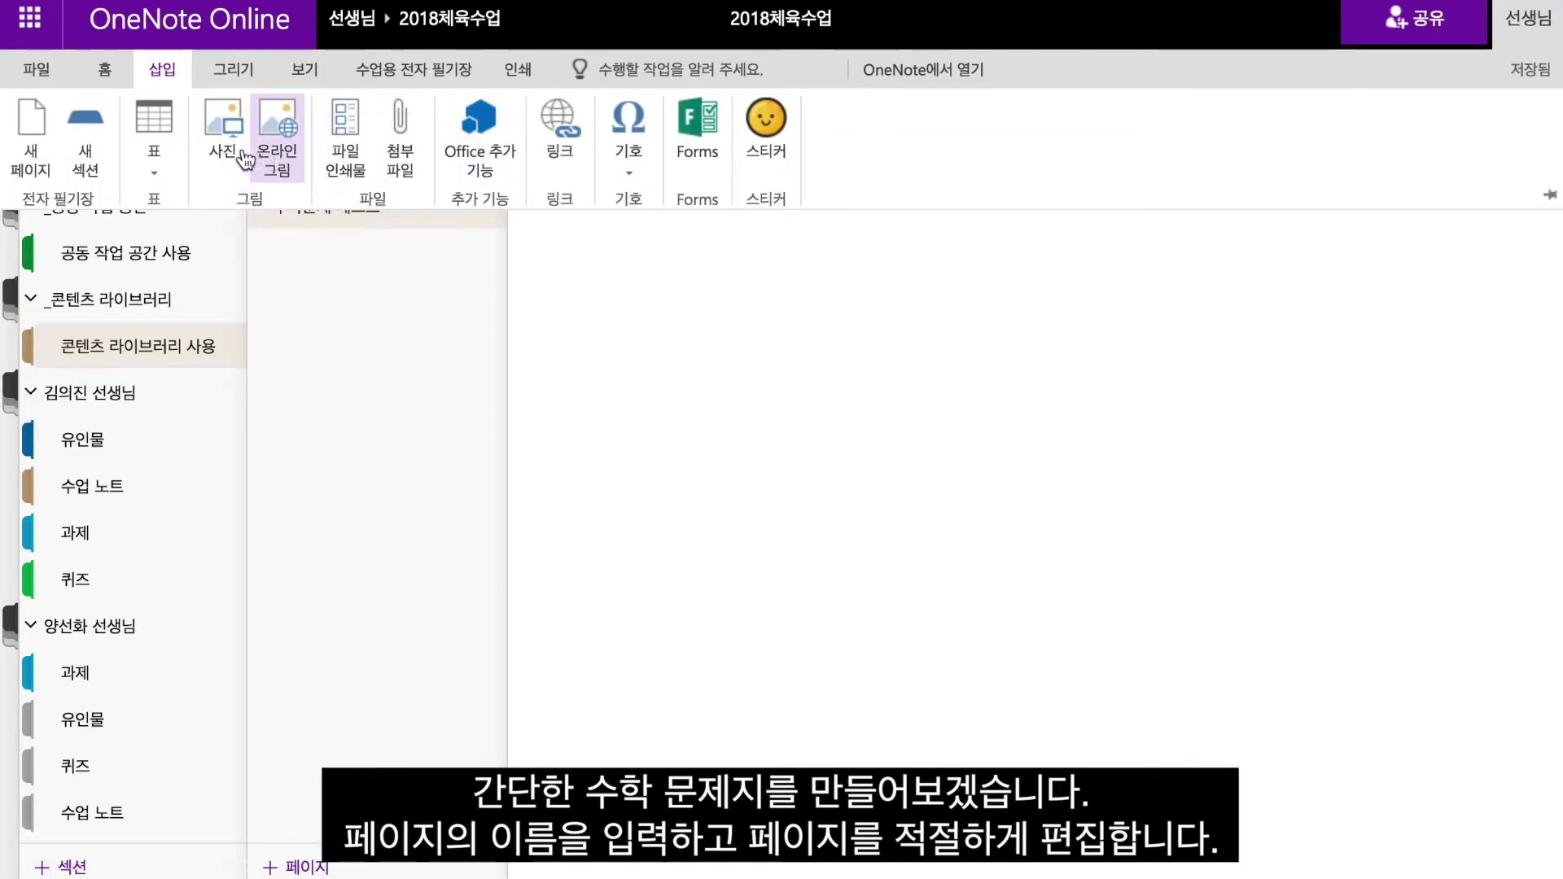
pyautogui.click(222, 131)
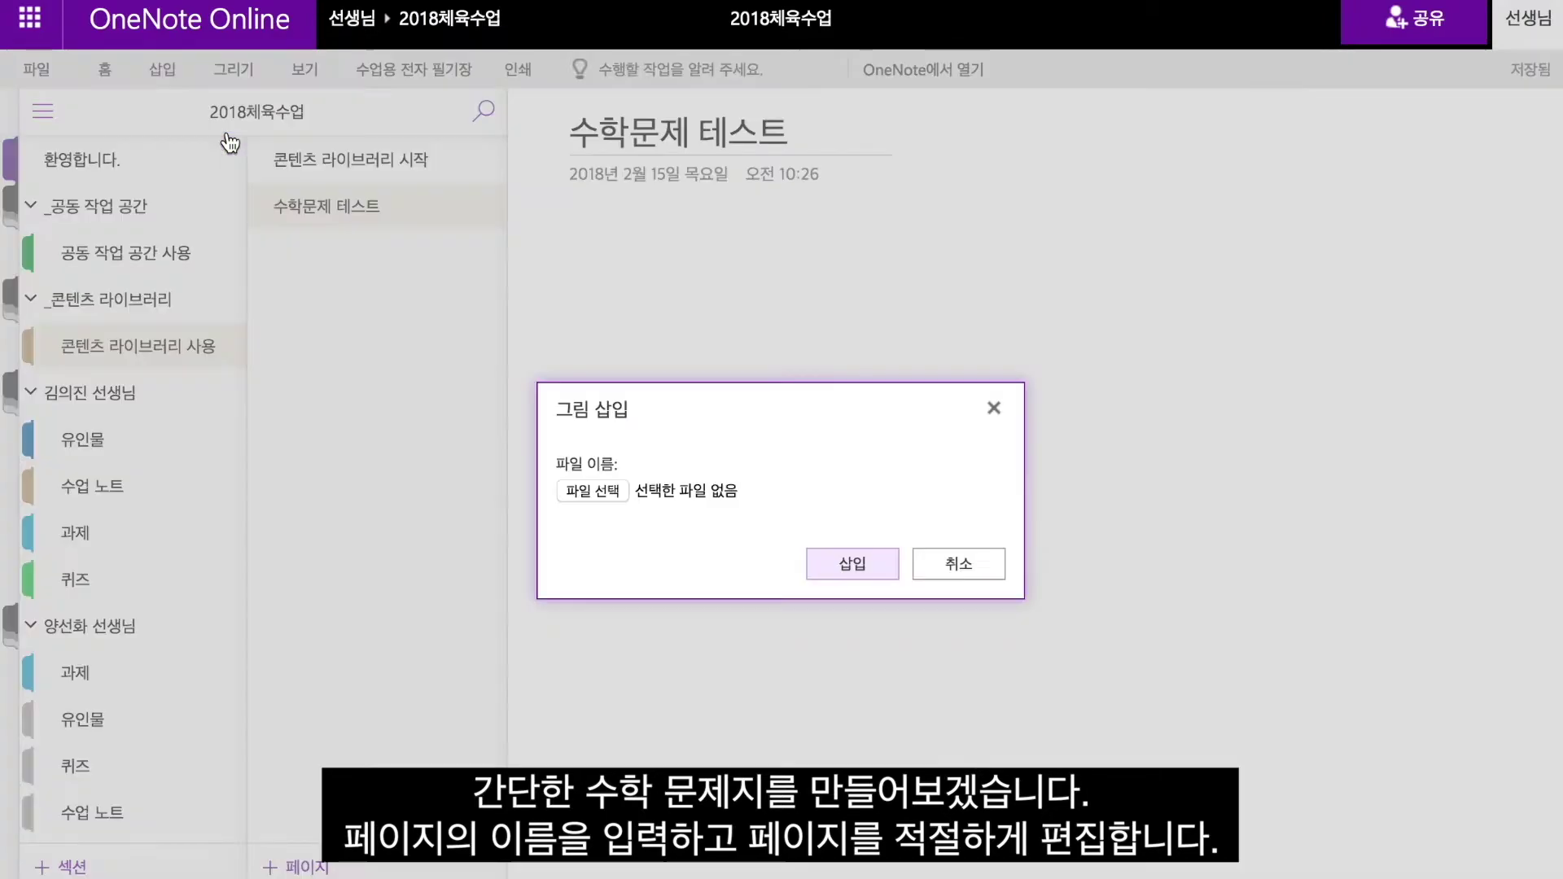
pyautogui.click(610, 491)
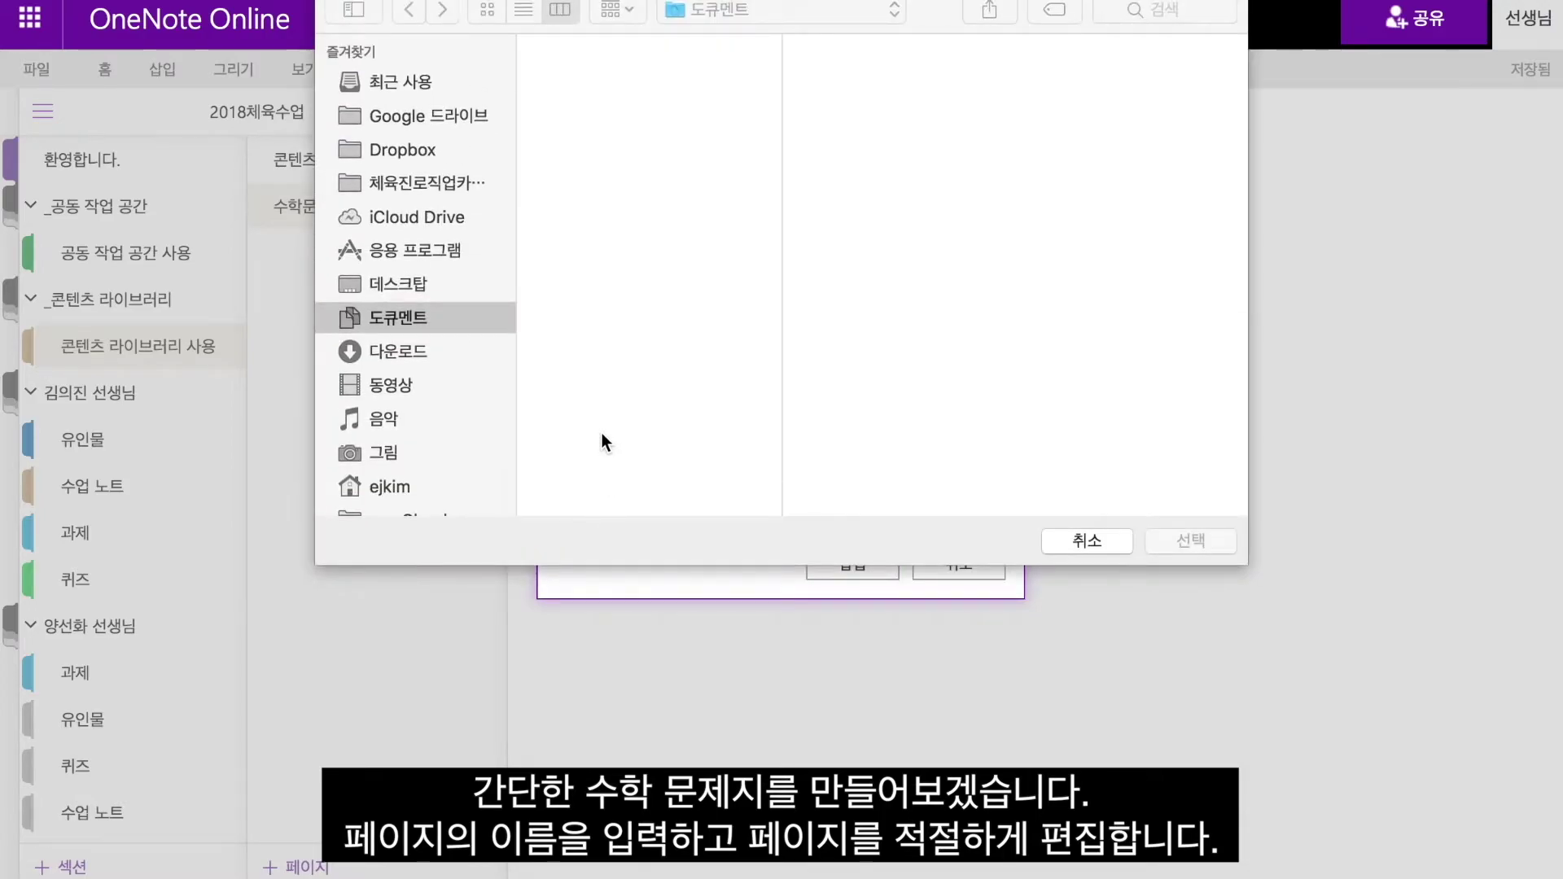
pyautogui.click(422, 287)
pyautogui.click(641, 47)
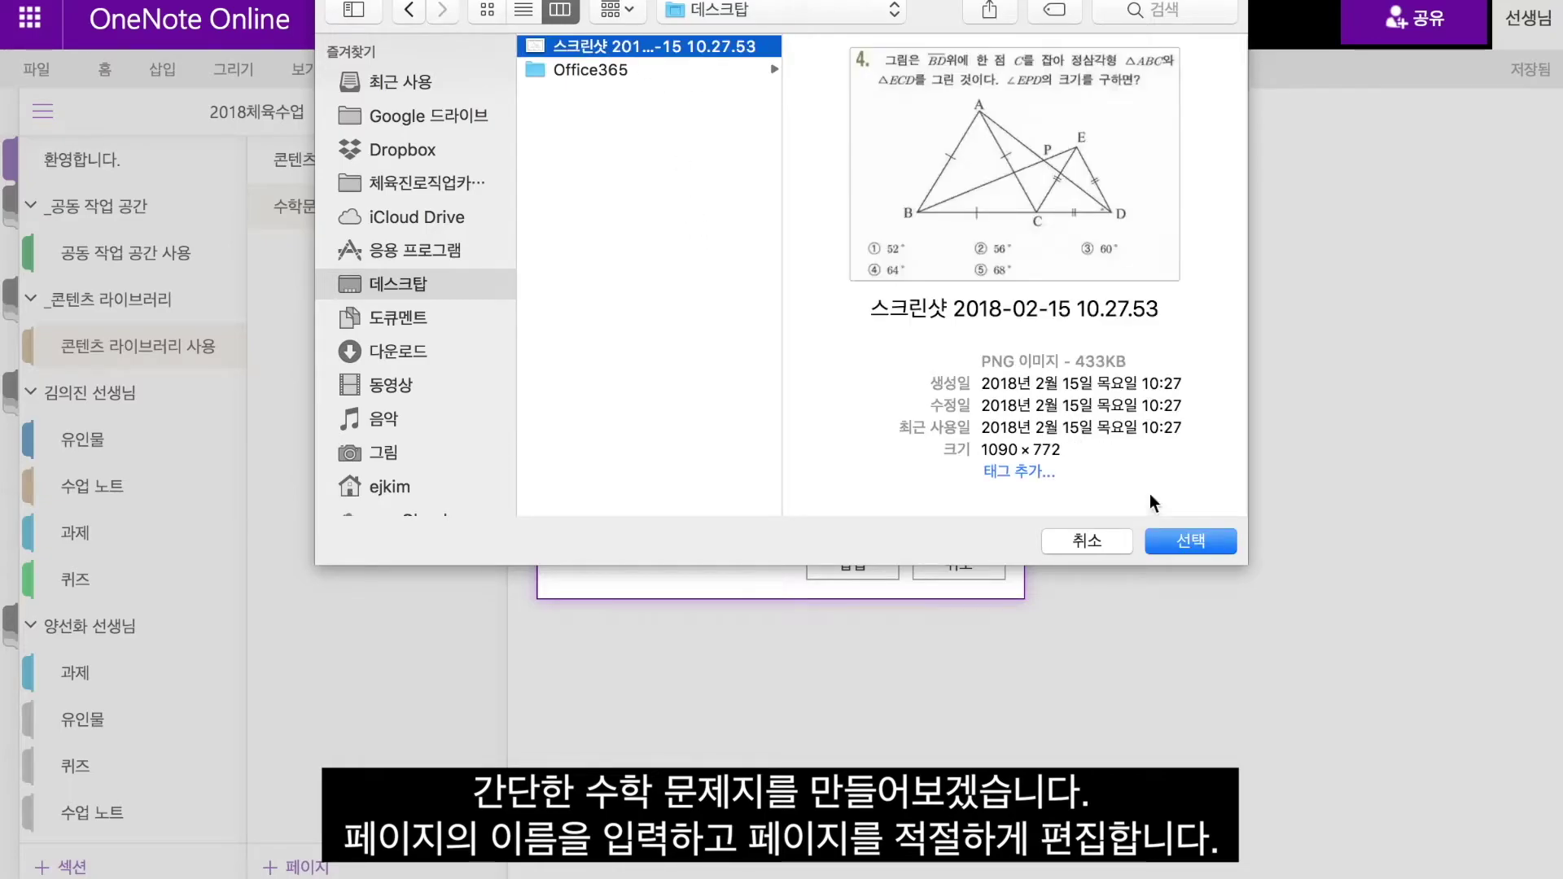
pyautogui.click(1194, 544)
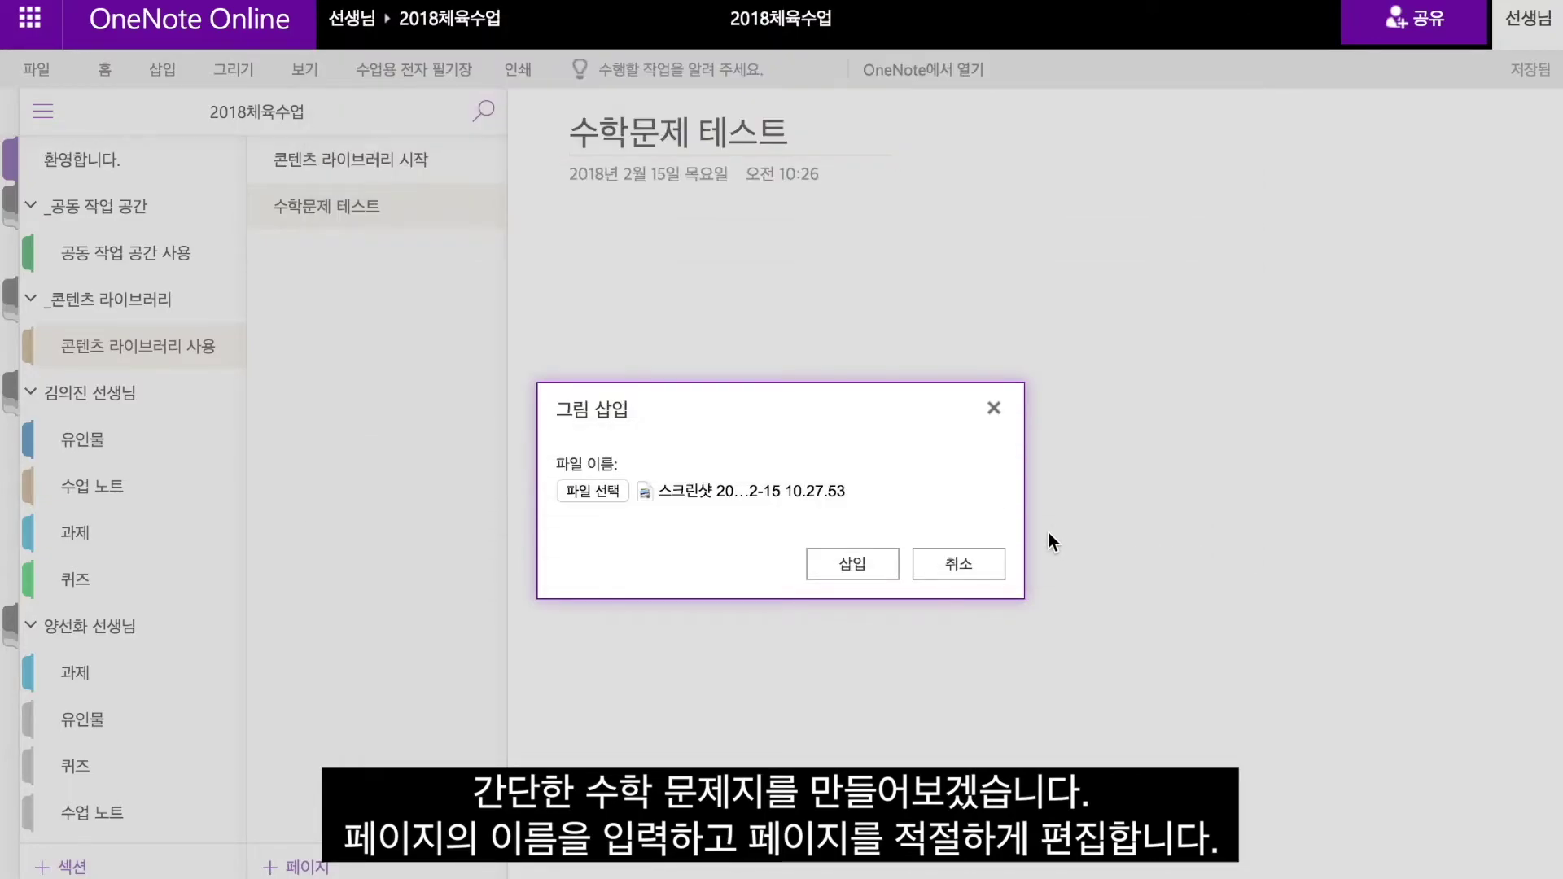
pyautogui.click(871, 575)
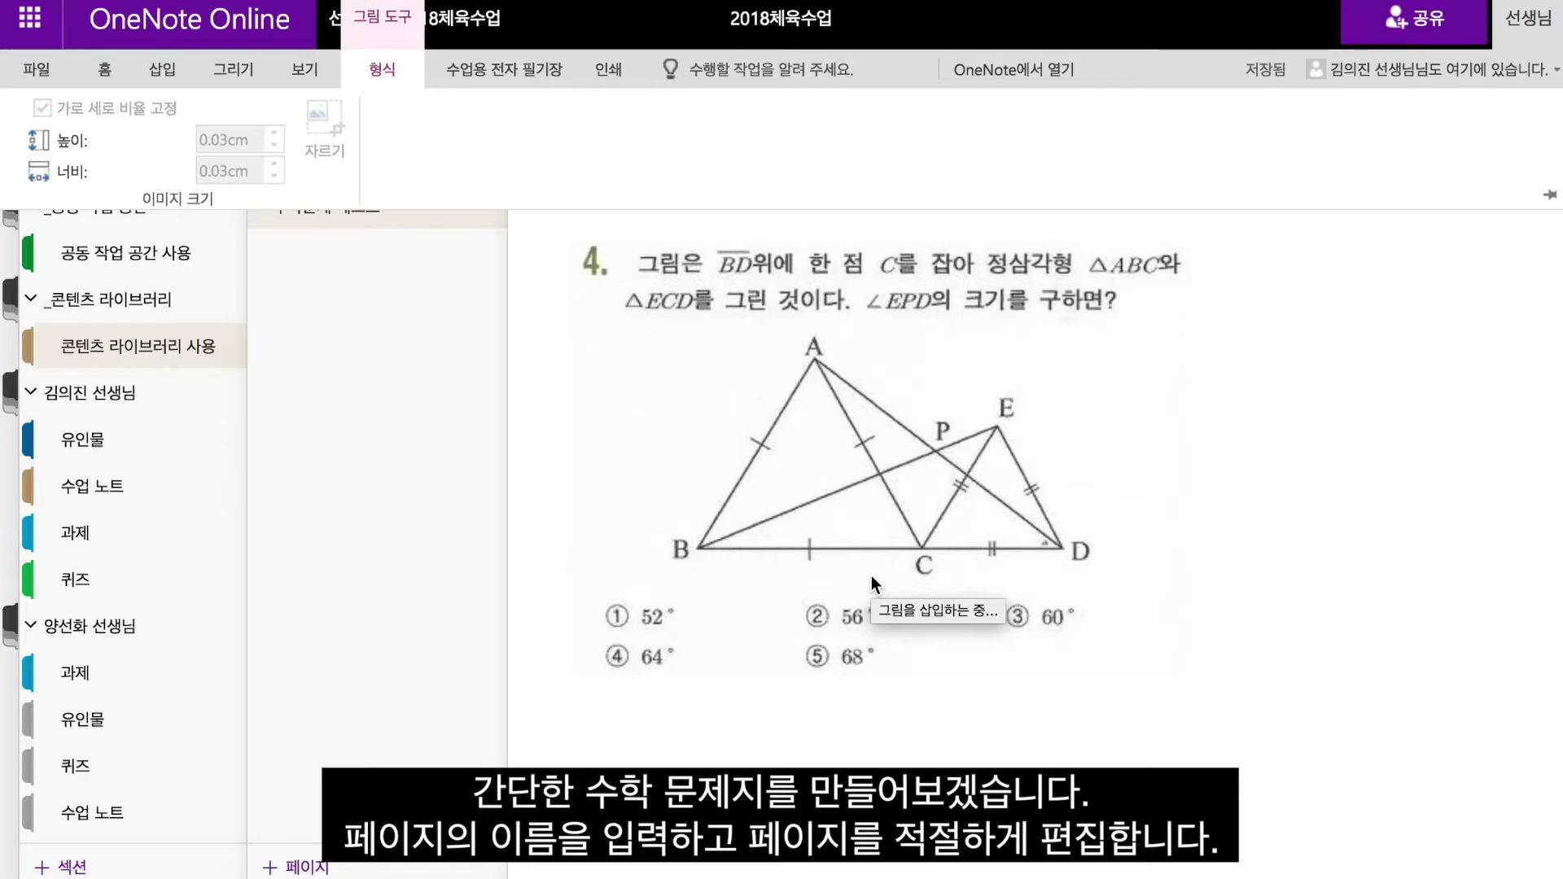
pyautogui.click(732, 696)
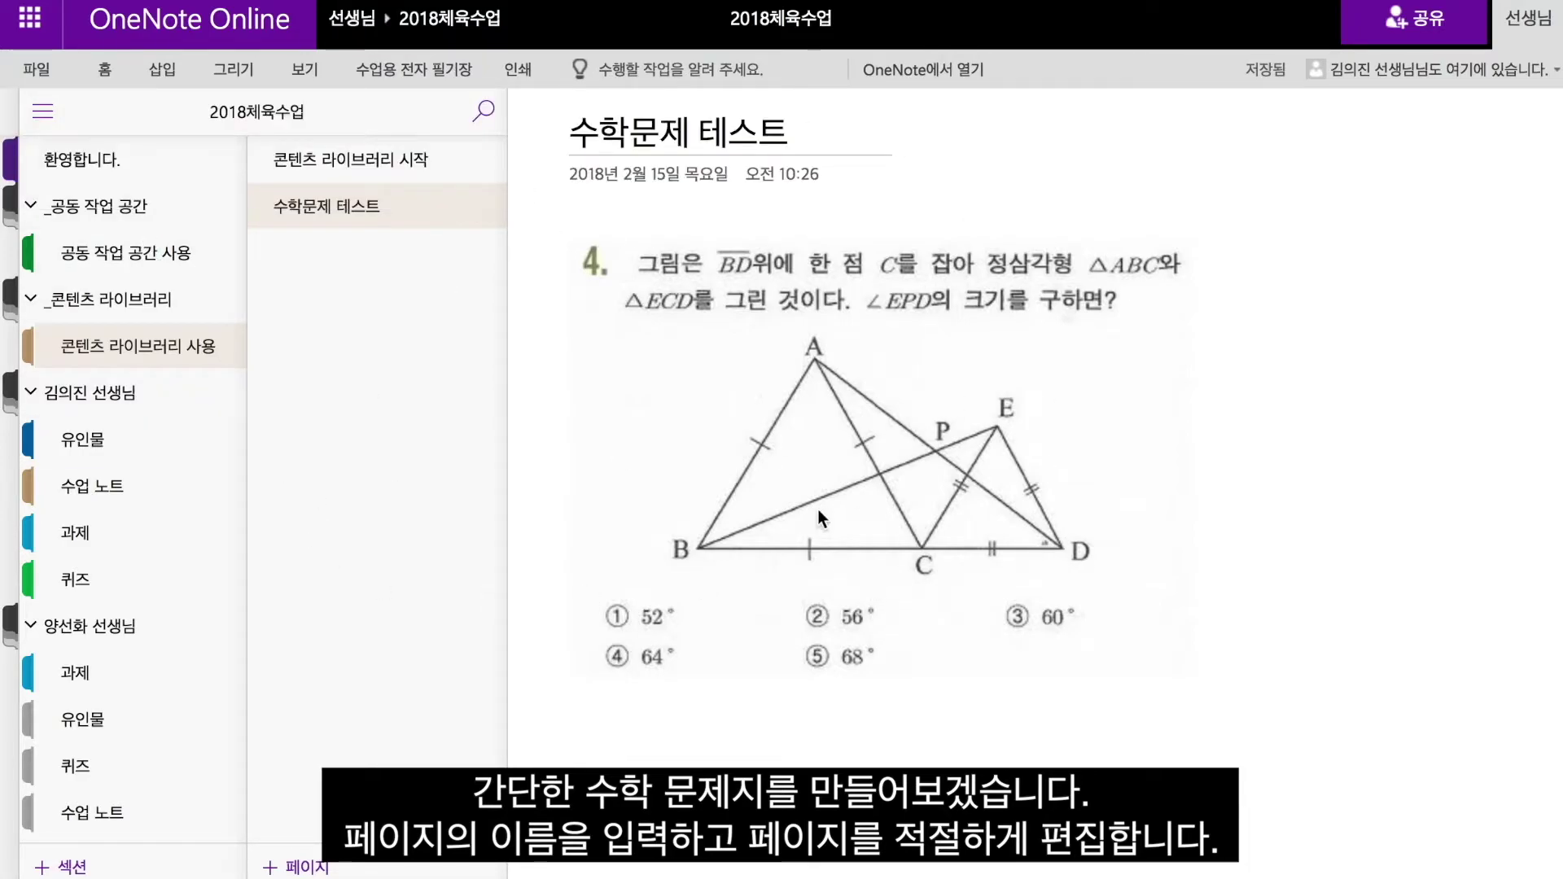
pyautogui.click(400, 71)
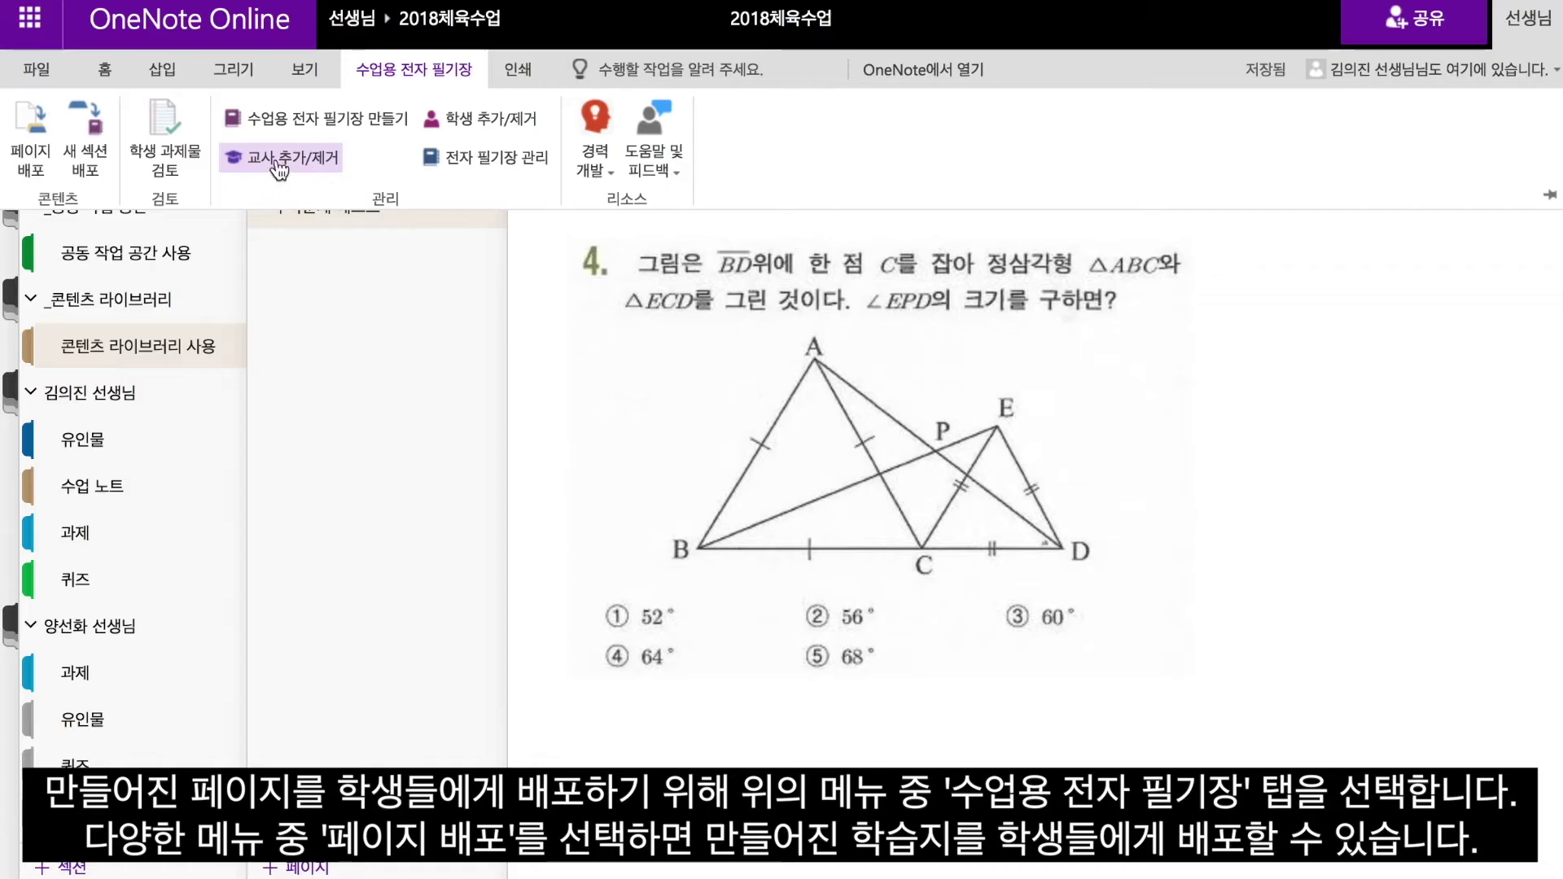
# Use 페이지 배포 to send 수학문제 테스트 to each student's 과제 section
pyautogui.click(23, 145)
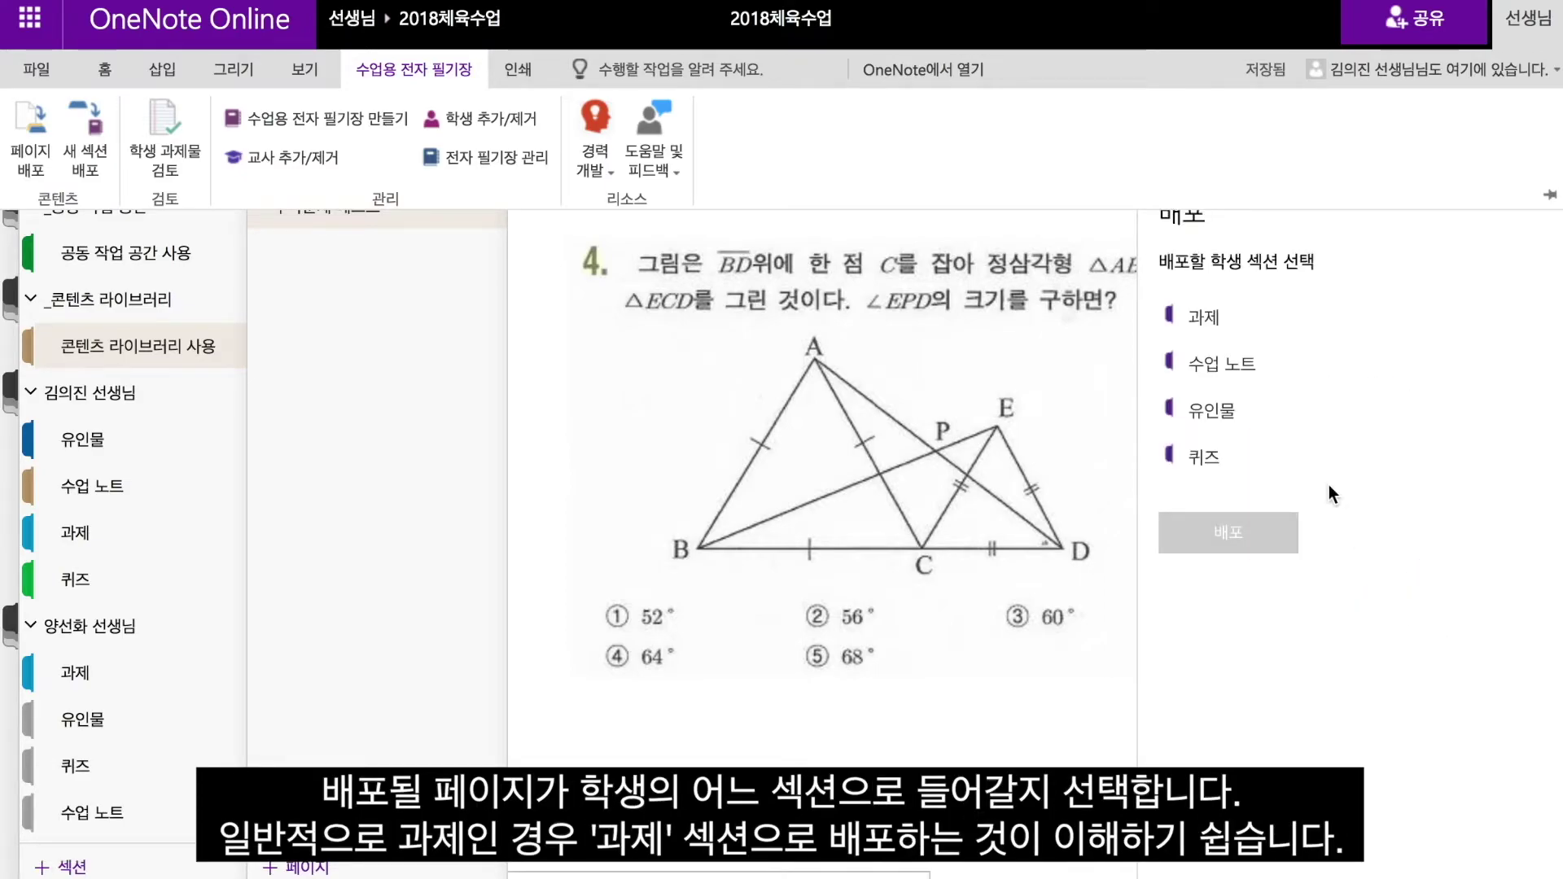
pyautogui.click(1193, 314)
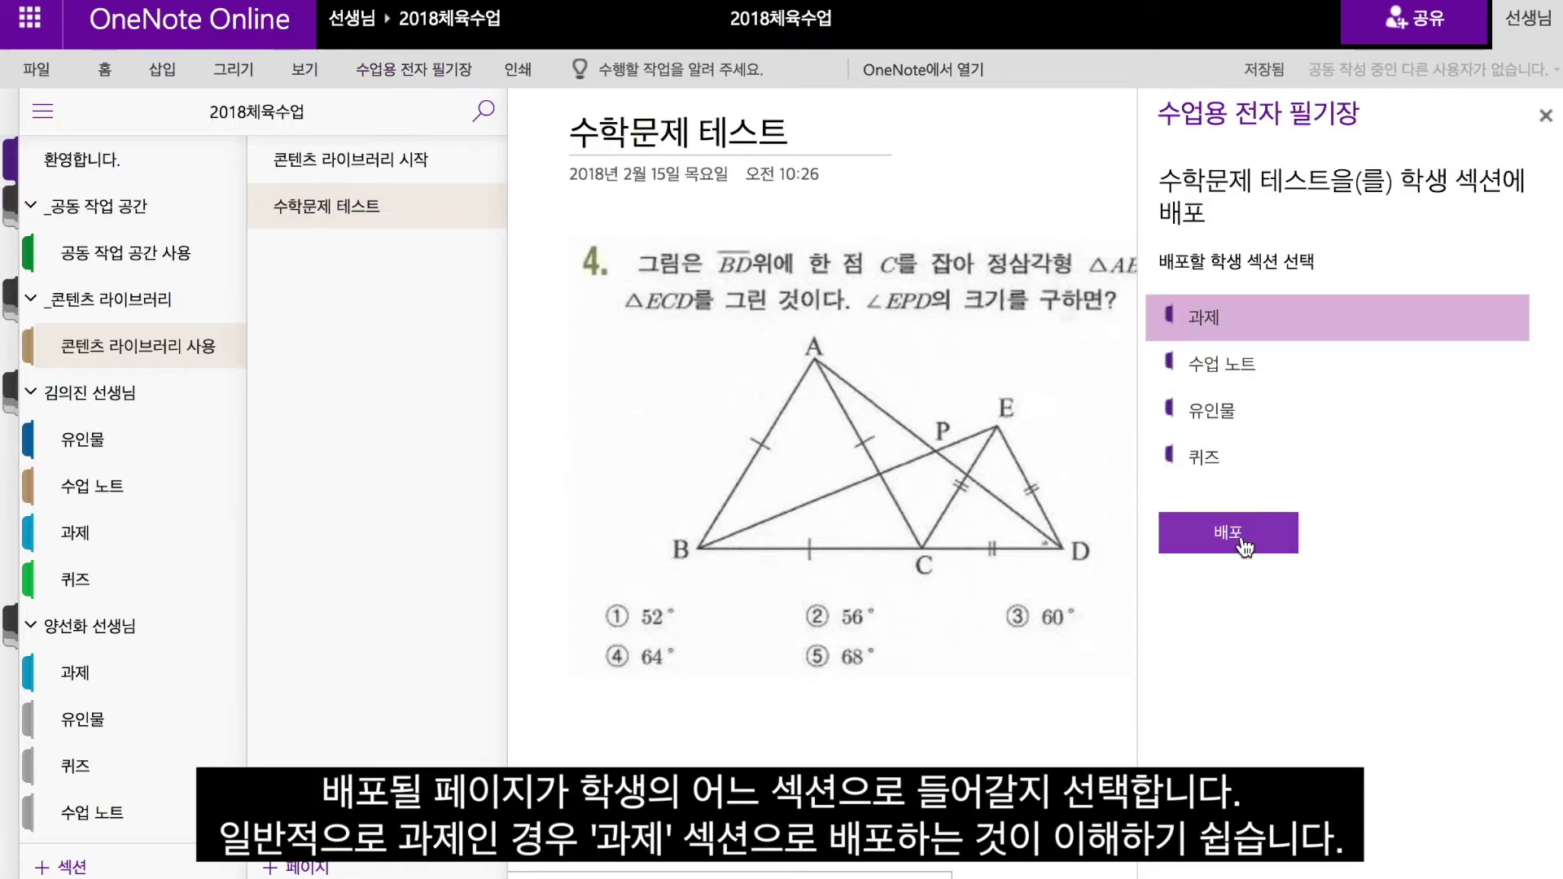
pyautogui.click(1243, 538)
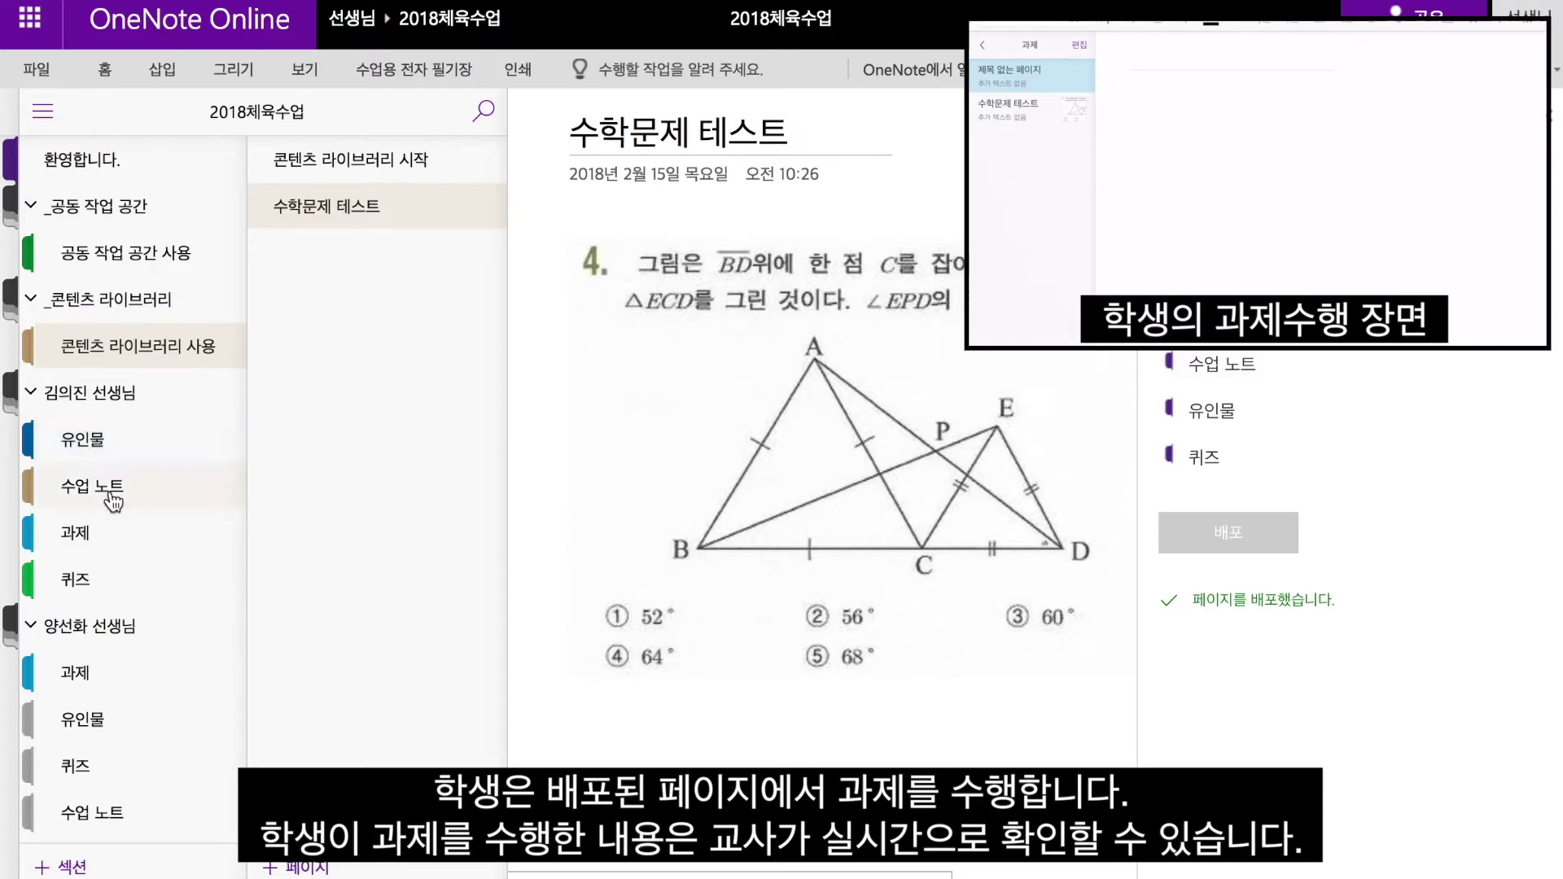
# Open the first student's 과제 copy of 수학문제 테스트 showing 60° angle marks
pyautogui.click(102, 543)
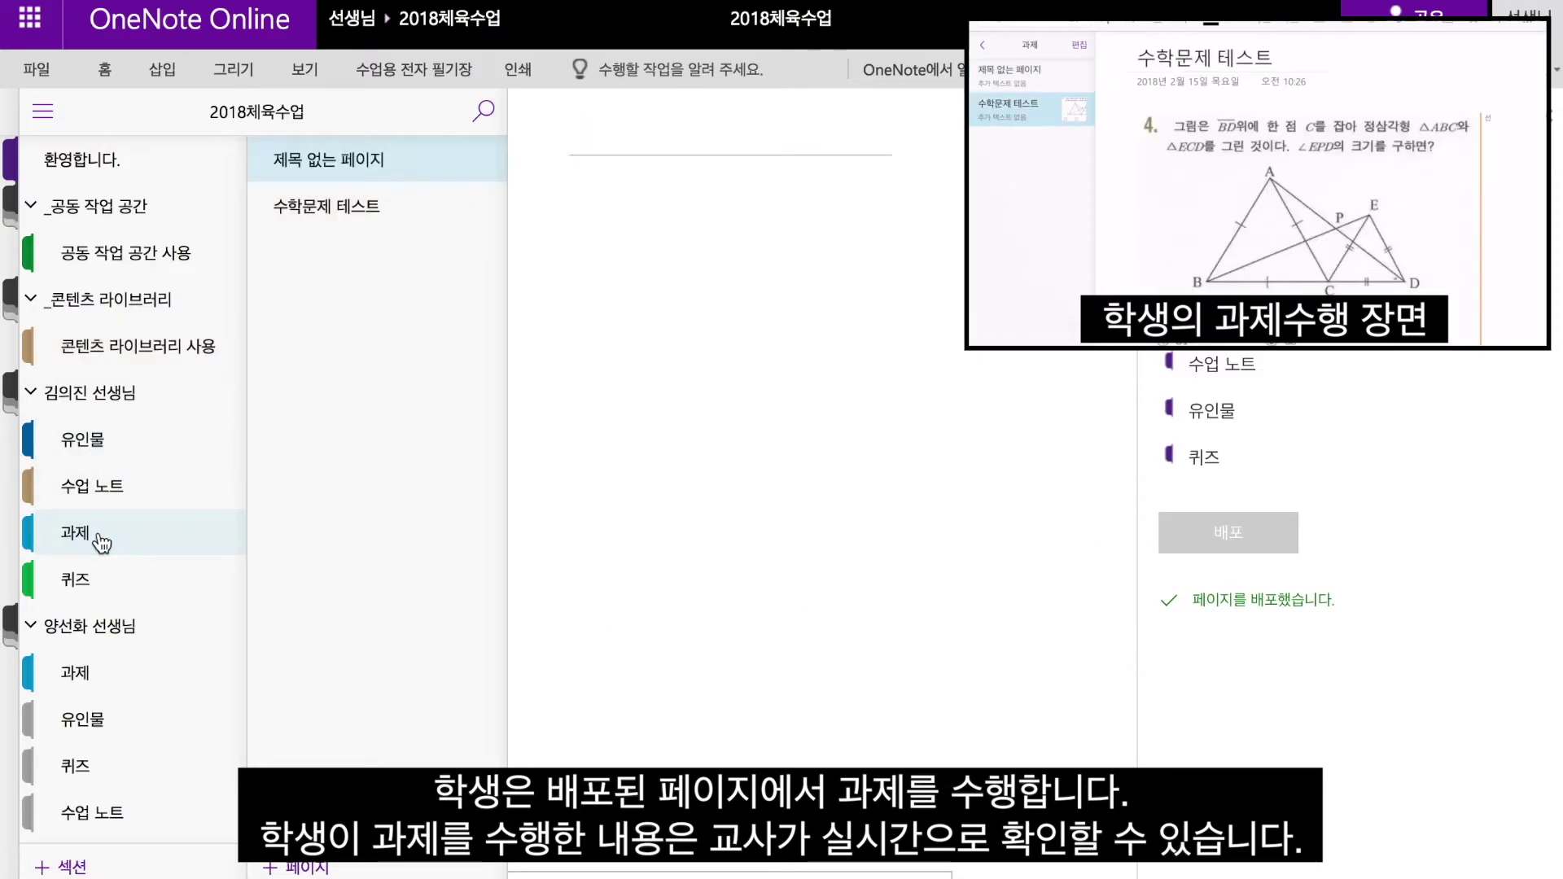
pyautogui.click(363, 218)
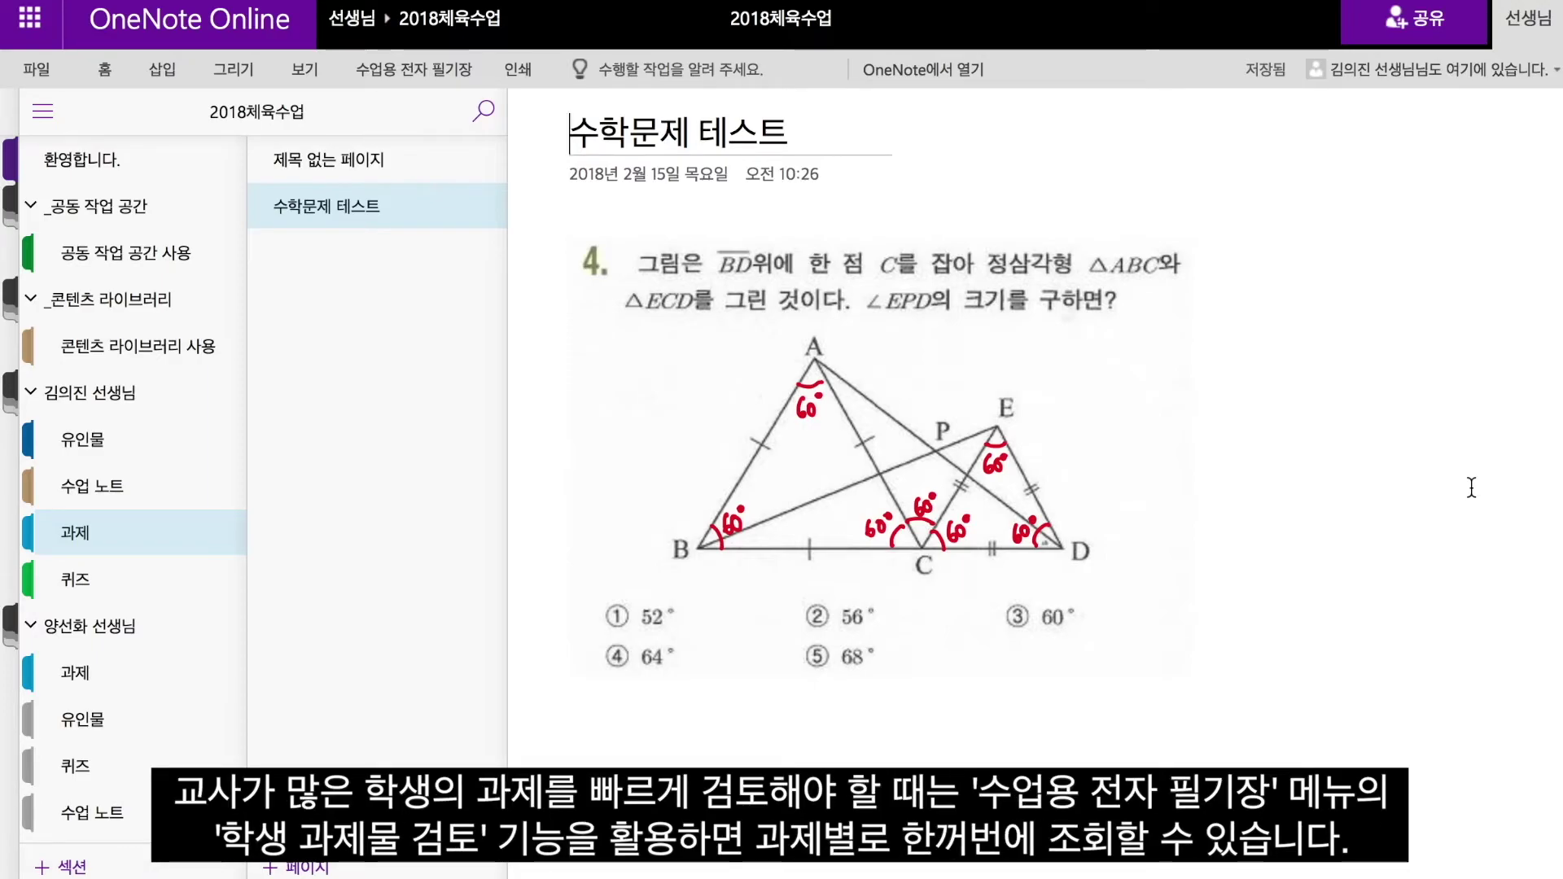
pyautogui.click(432, 74)
# Open Review Student Work for the 수학문제 테스트 page in the 과제 section
pyautogui.click(157, 134)
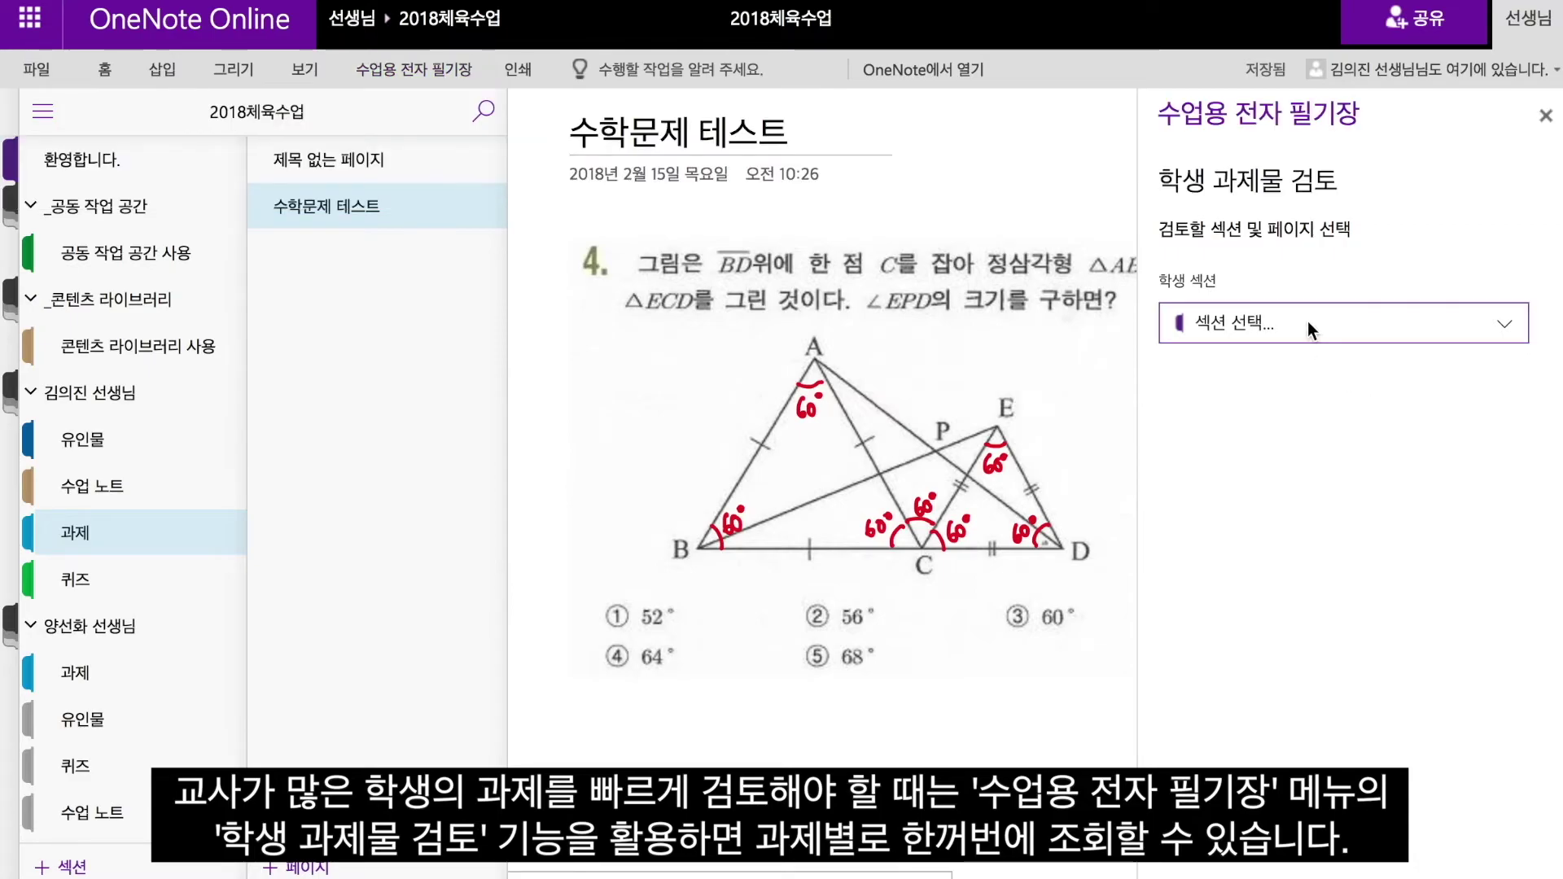
pyautogui.click(1370, 328)
pyautogui.click(1280, 430)
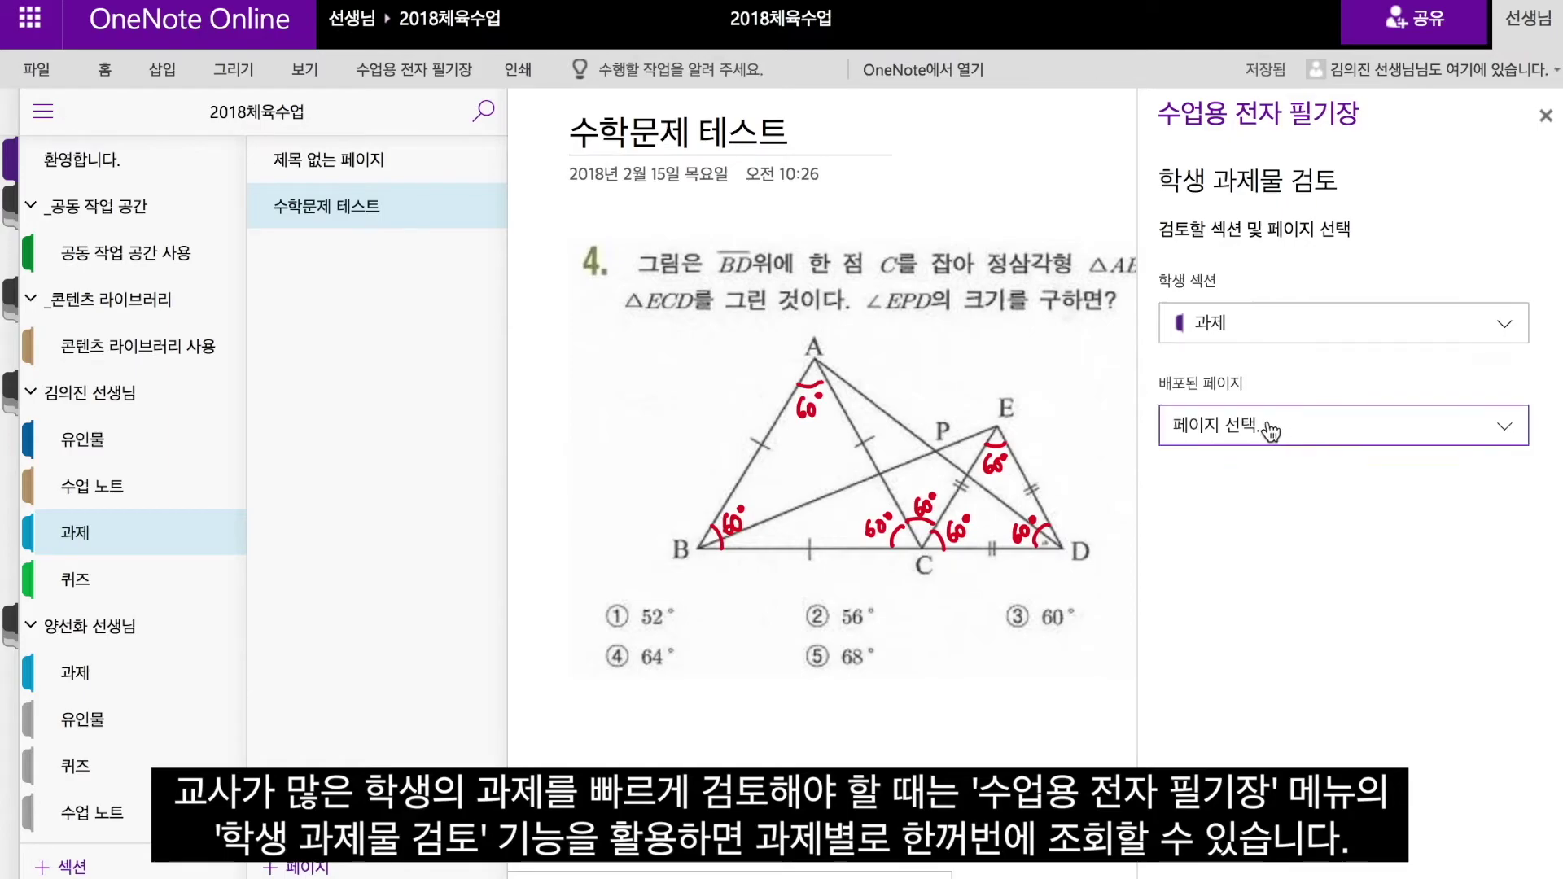
pyautogui.click(1268, 428)
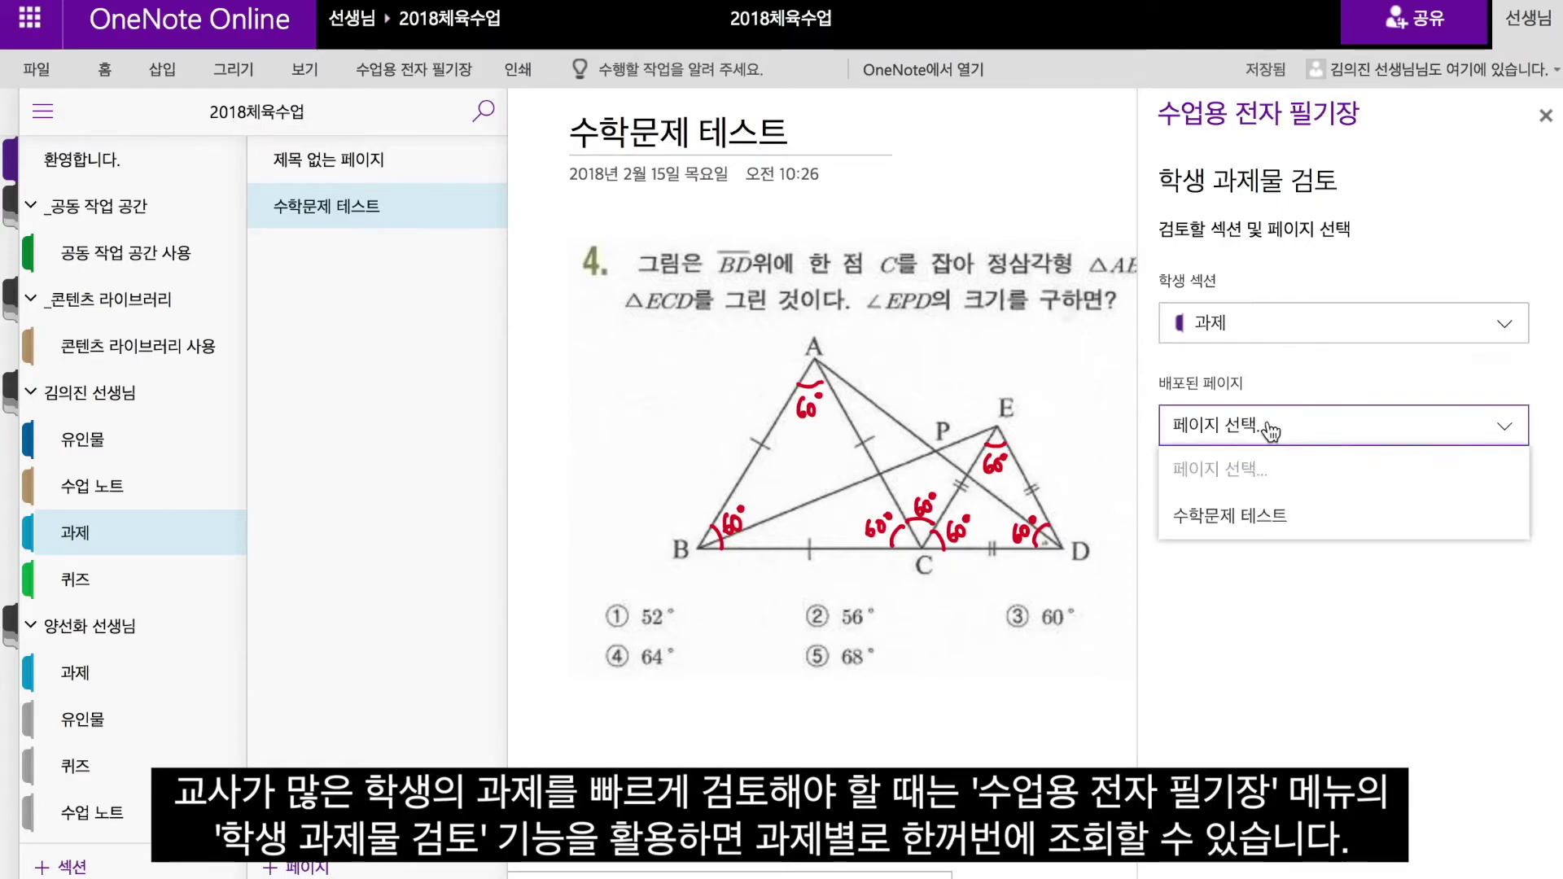
pyautogui.click(1250, 518)
# View the first and second students' copies, then close the review pane
pyautogui.click(1268, 557)
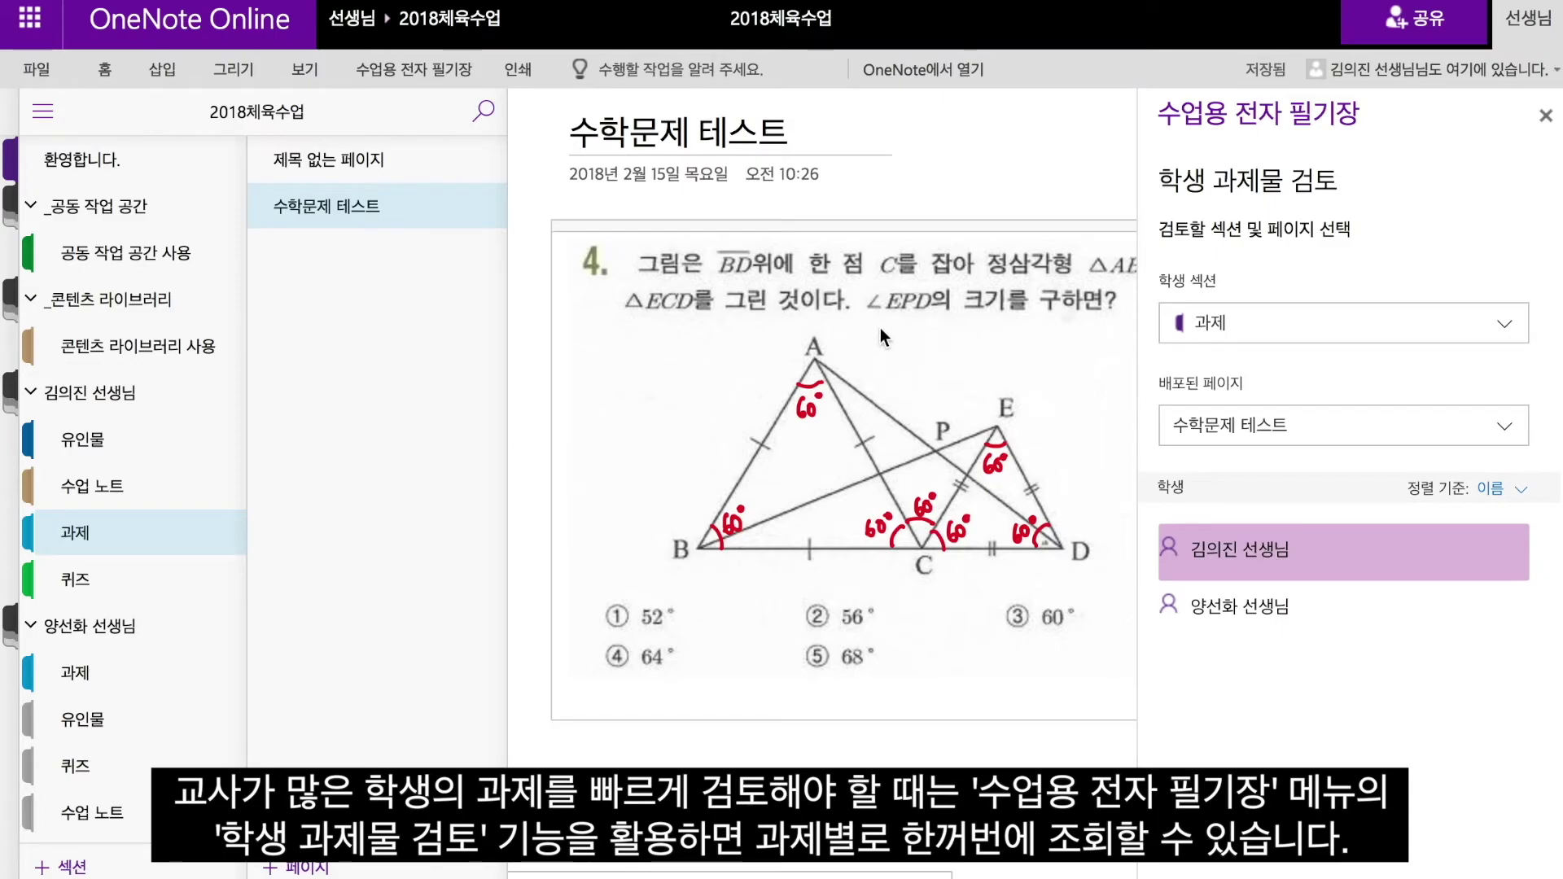
pyautogui.click(1273, 628)
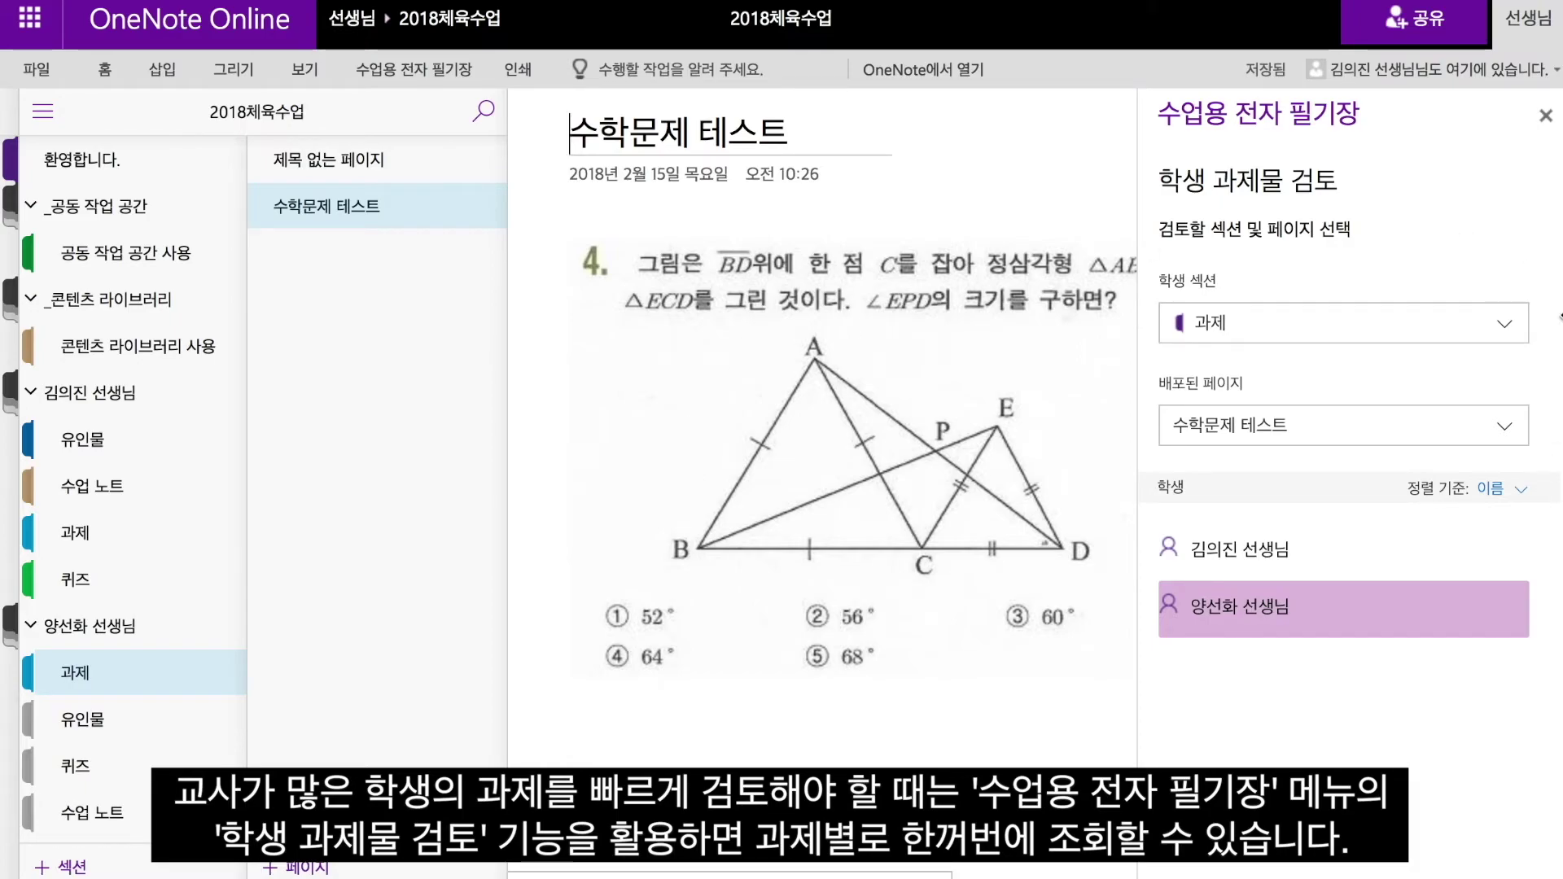
pyautogui.click(1544, 119)
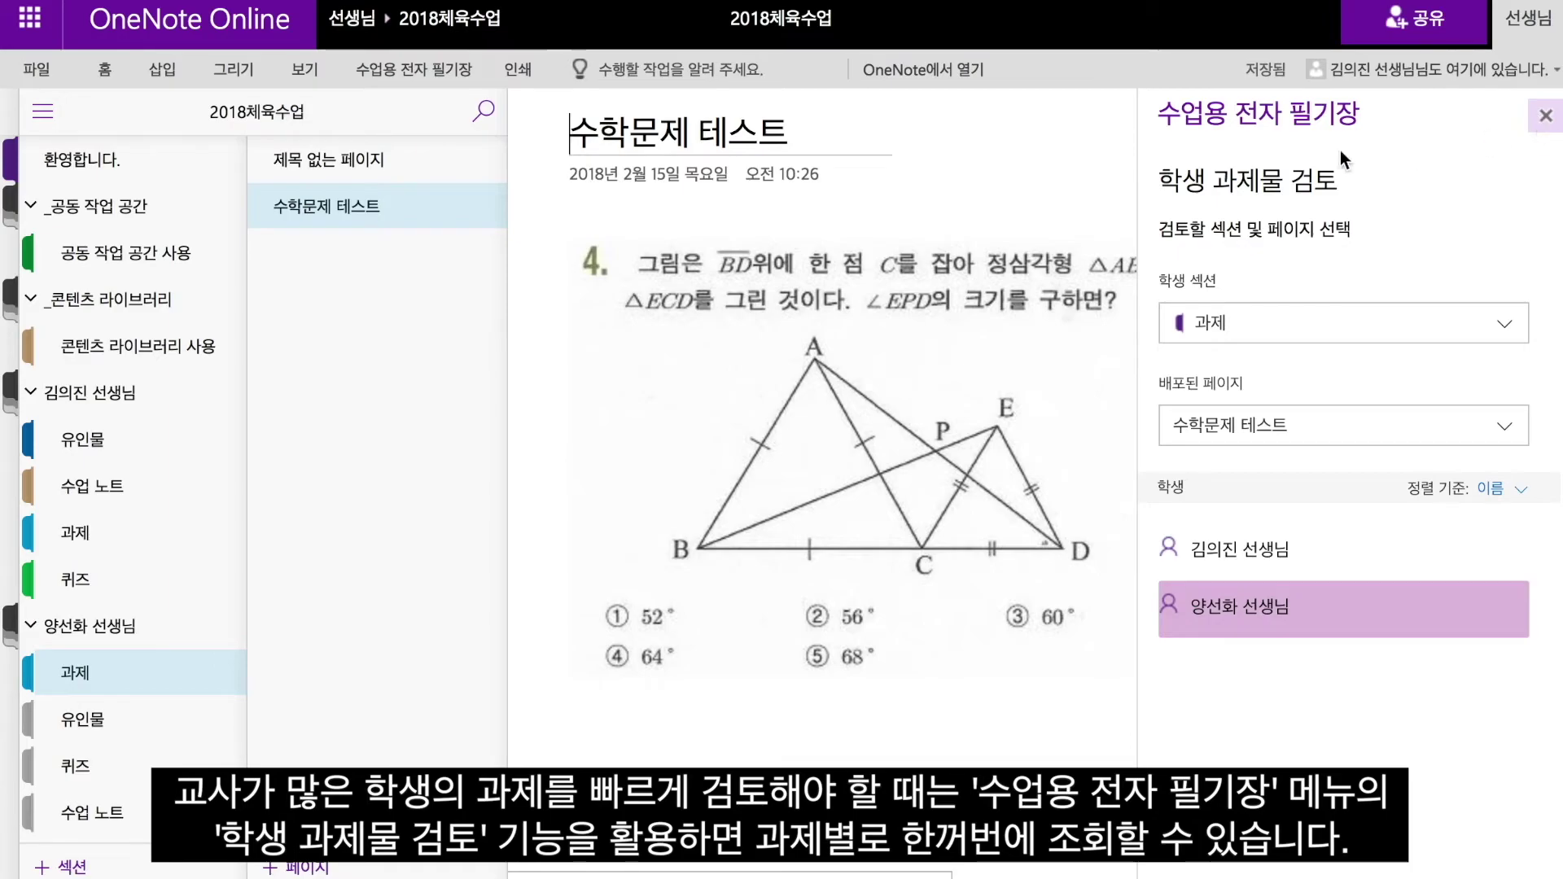
pyautogui.click(472, 72)
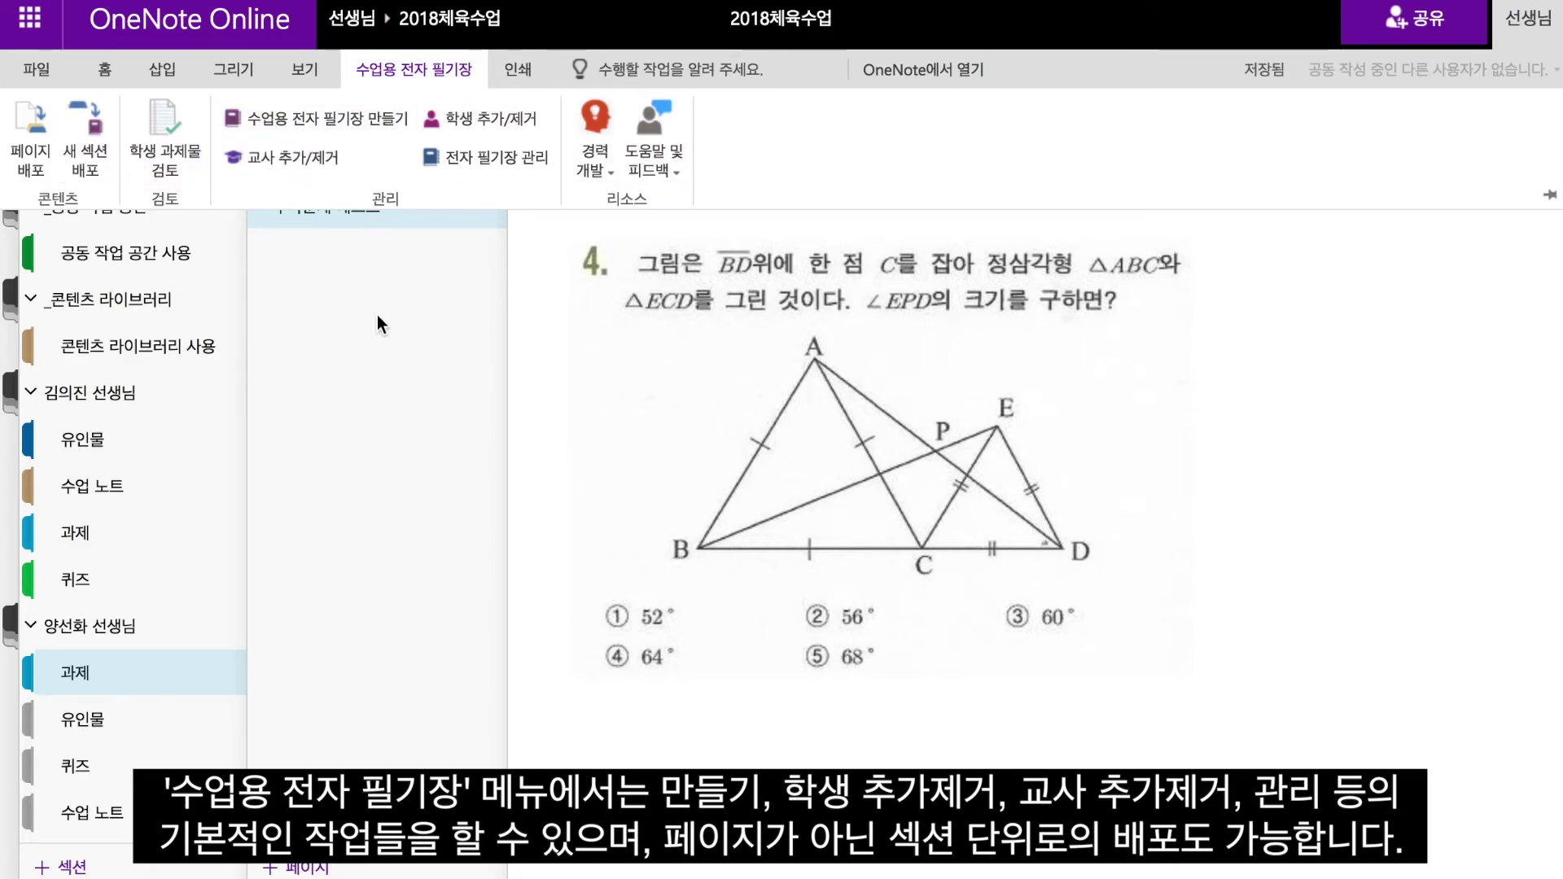
# Add a page titled '배구 중계방송 해설대본 만들기' in the content library section
pyautogui.click(440, 391)
pyautogui.click(168, 355)
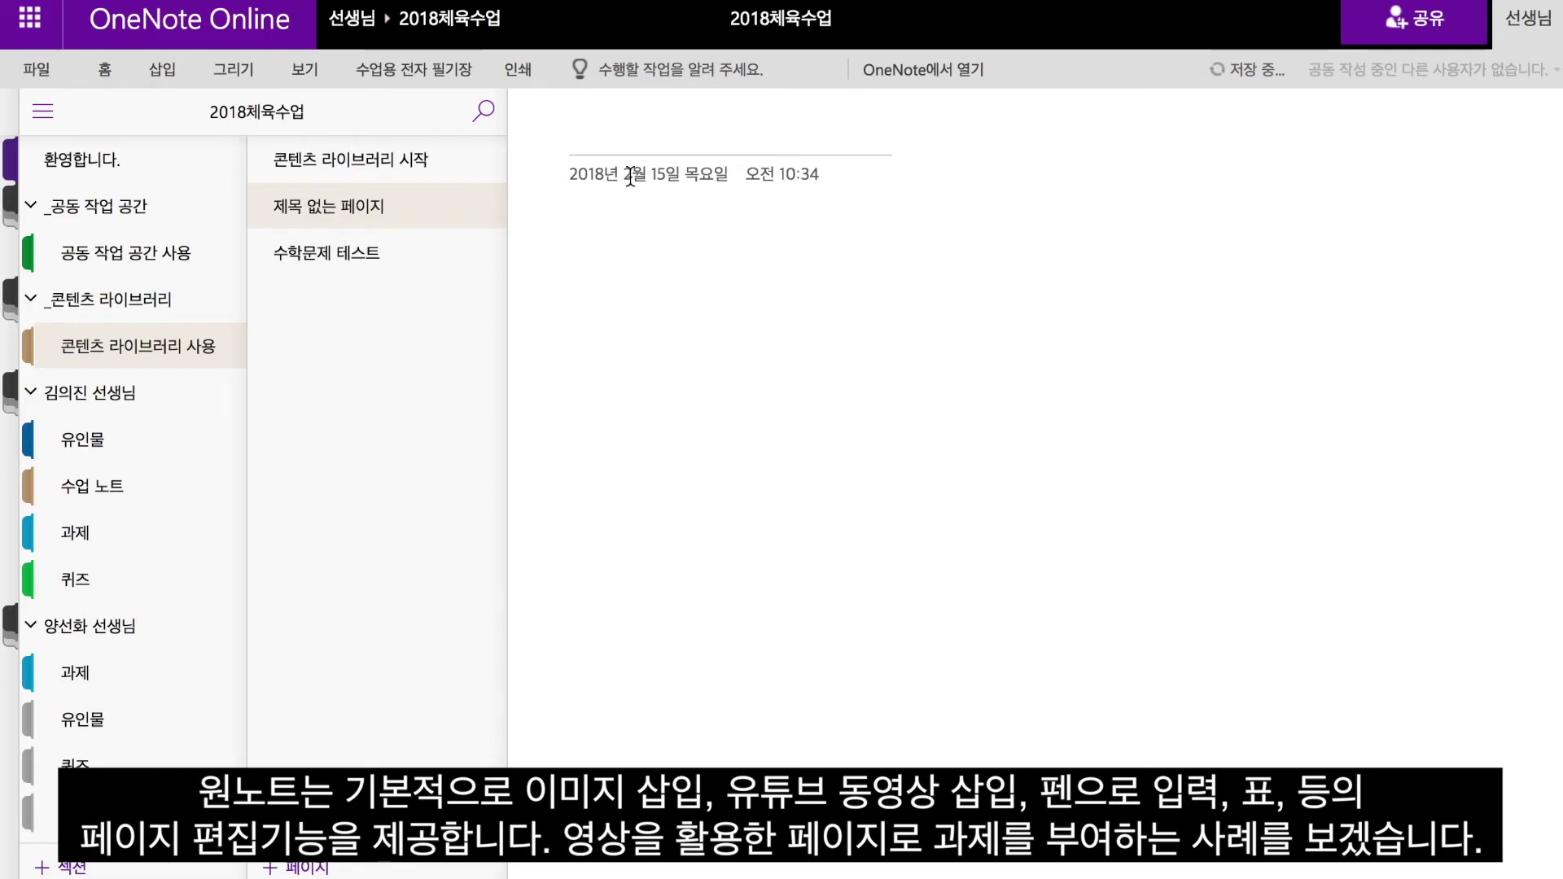
pyautogui.write('배구 중계방송 ')
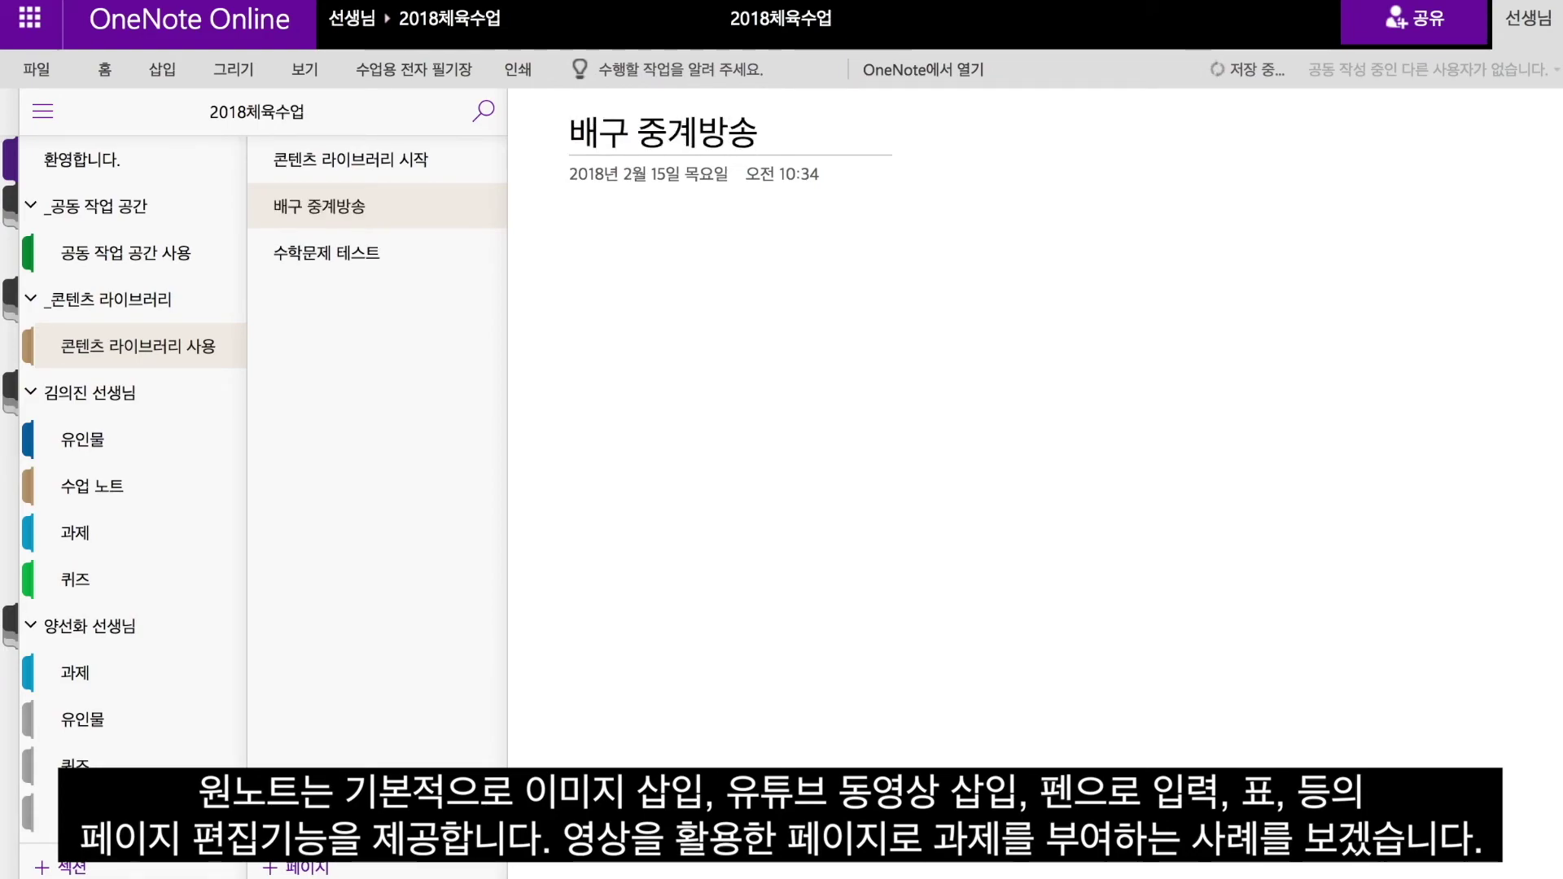
pyautogui.write('해설')
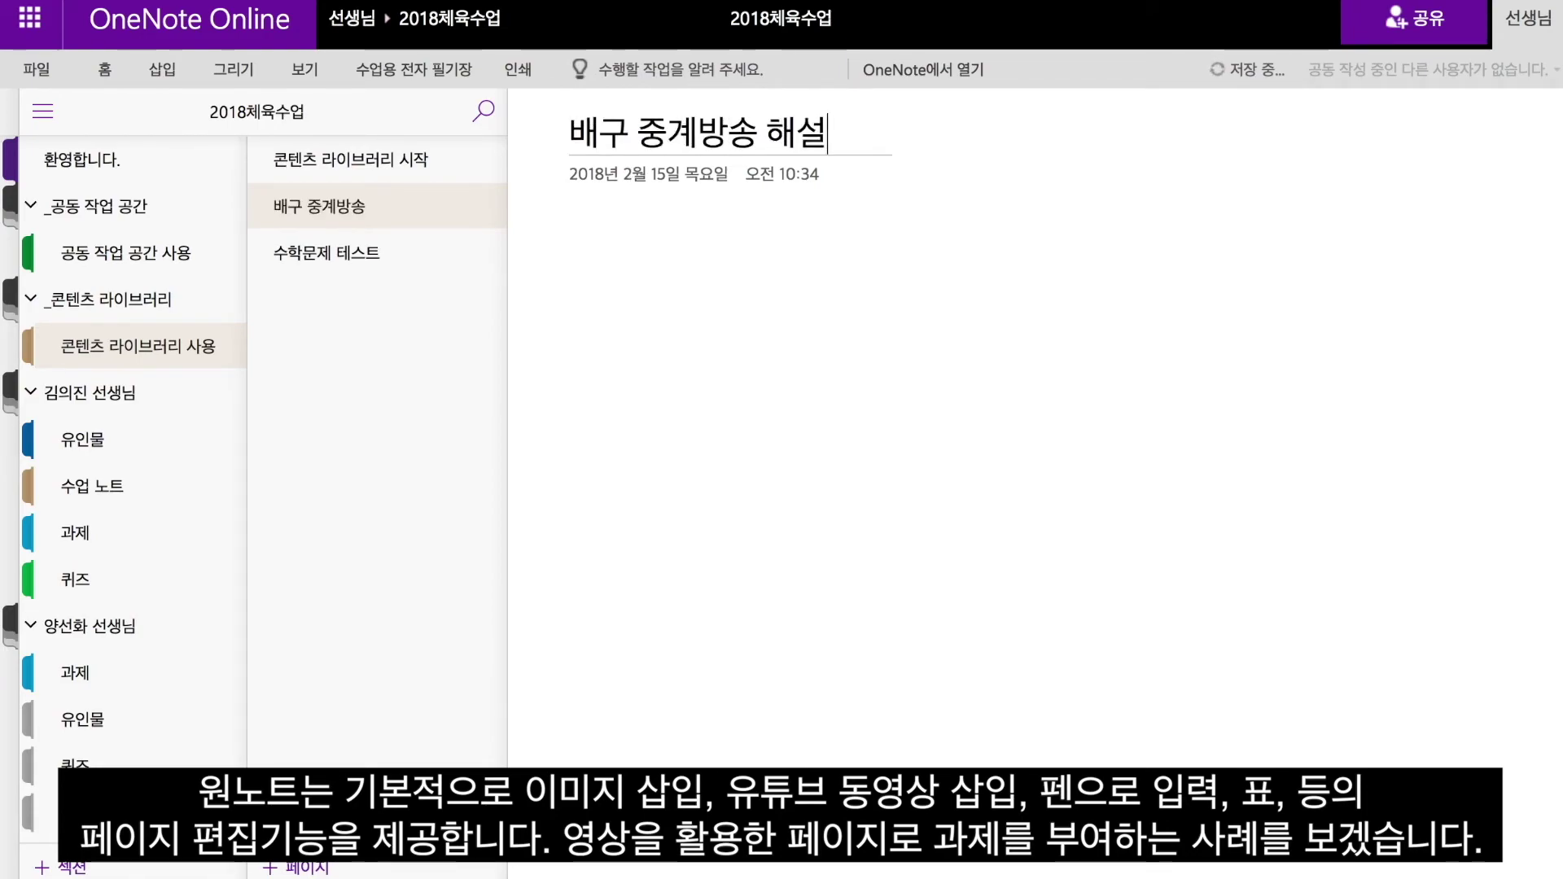
pyautogui.write('대본 만들기')
# Write the instruction '댕고 적세요' in the body and paste the YouTube video link below it
pyautogui.click(584, 238)
pyautogui.write('댕')
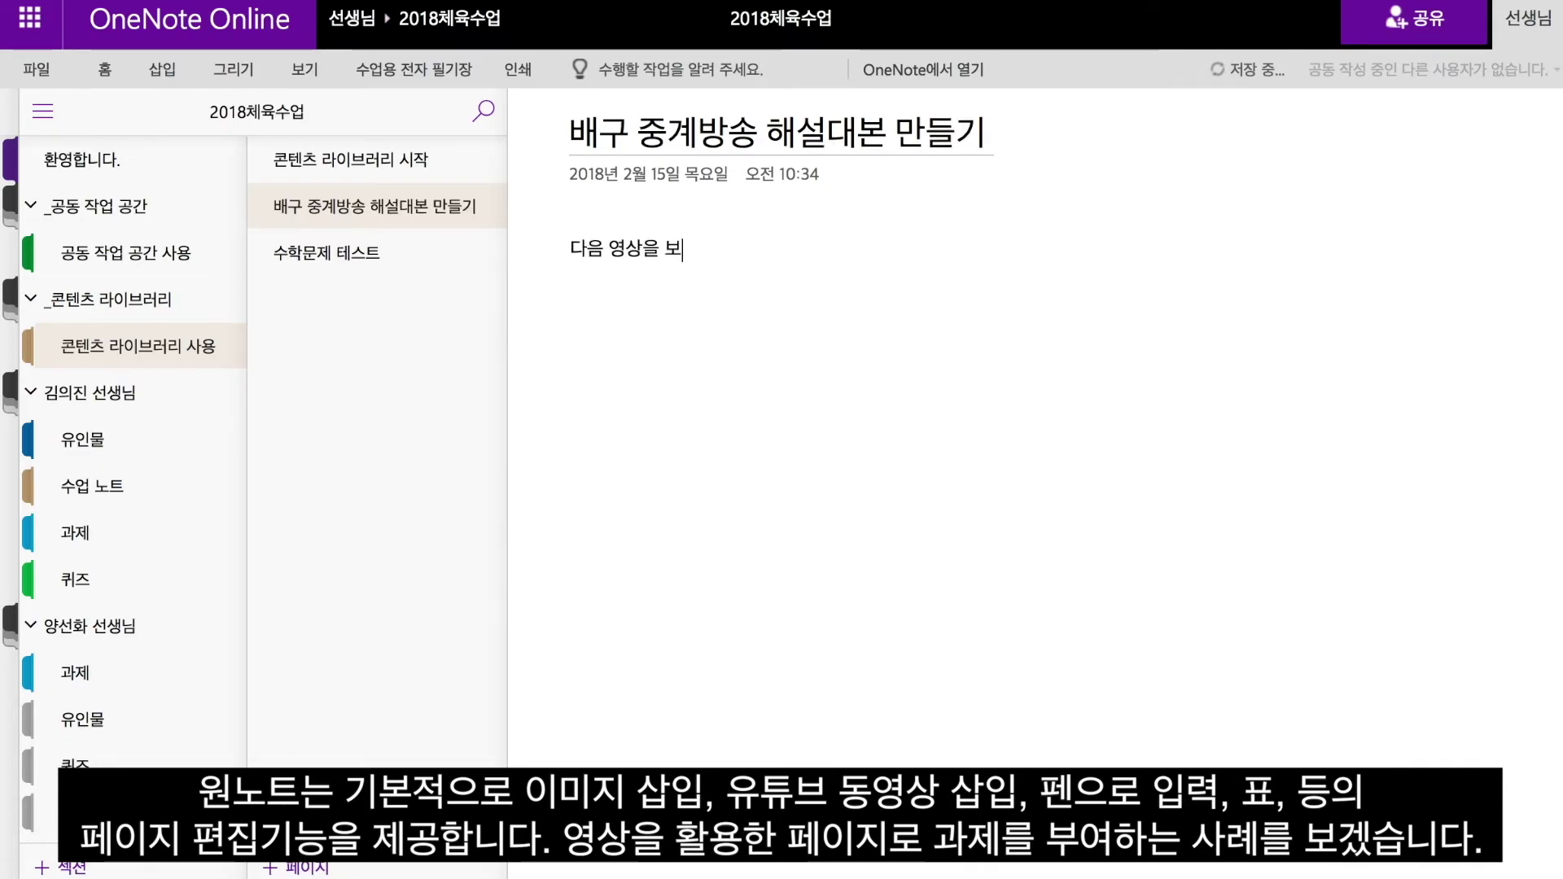
pyautogui.write('고 적절한 해설내용을 대본으로 만드')
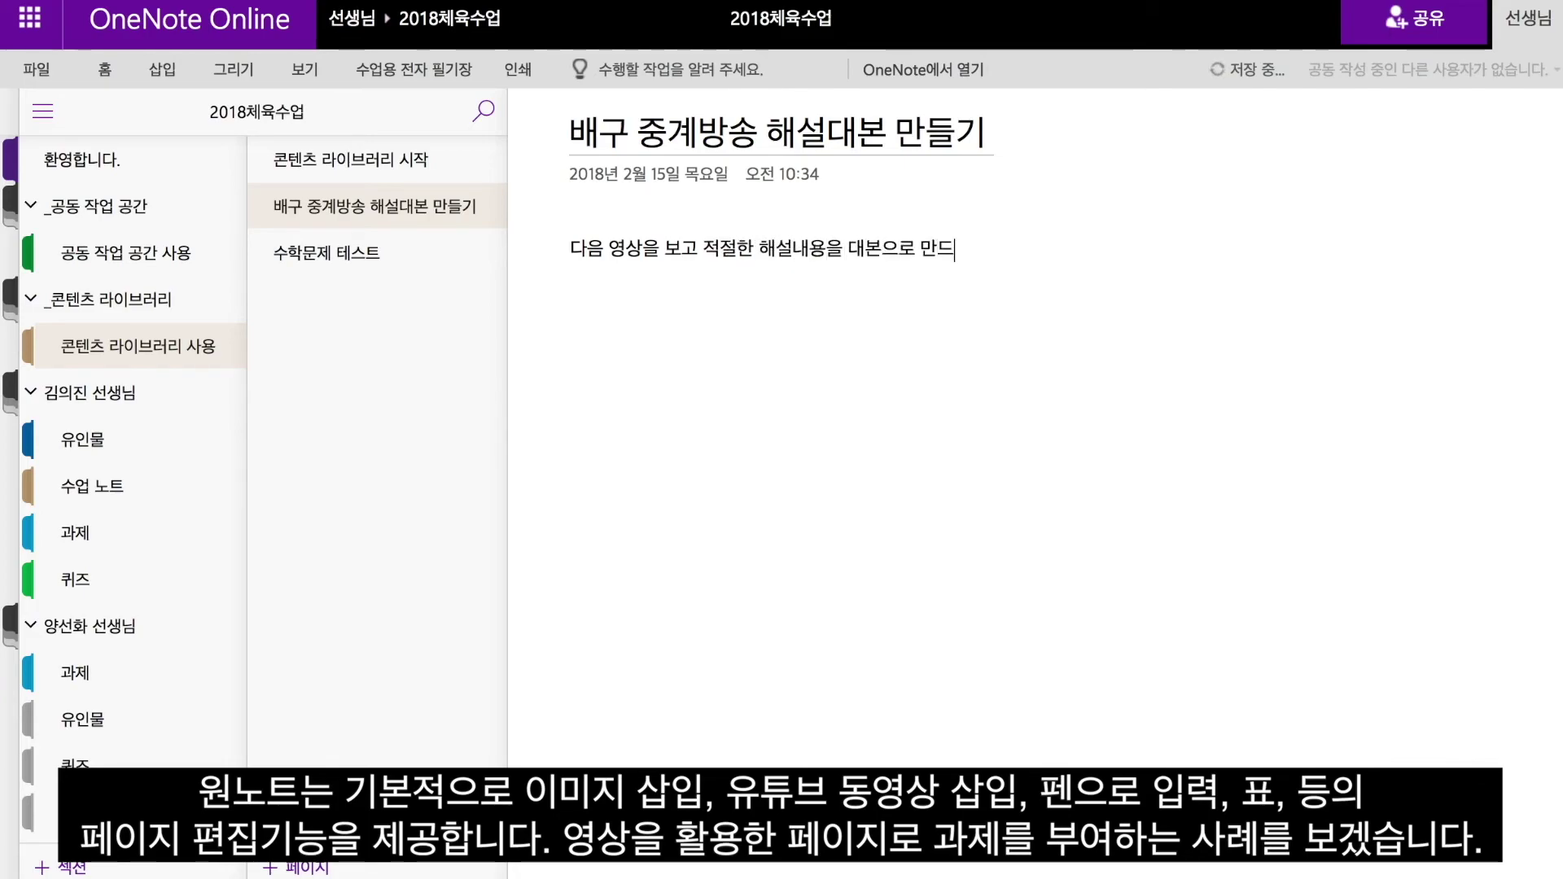
pyautogui.press('BackSpace')
pyautogui.write('들어 주세요.')
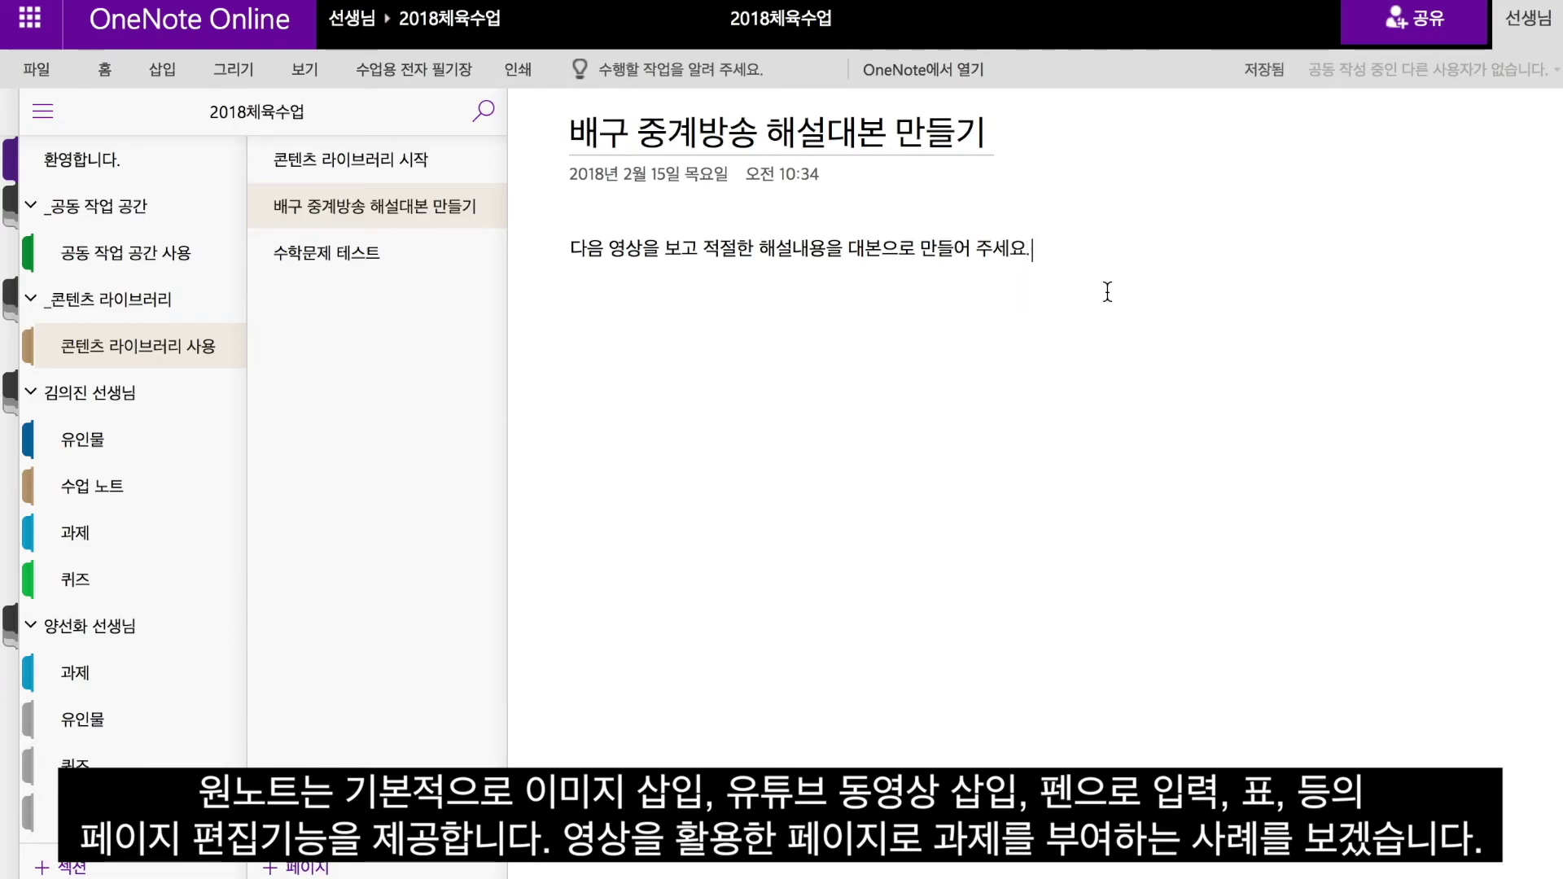
pyautogui.press('Return')
pyautogui.write('https://www.youtube.com/watch?v=3jRB4iE1wzk')
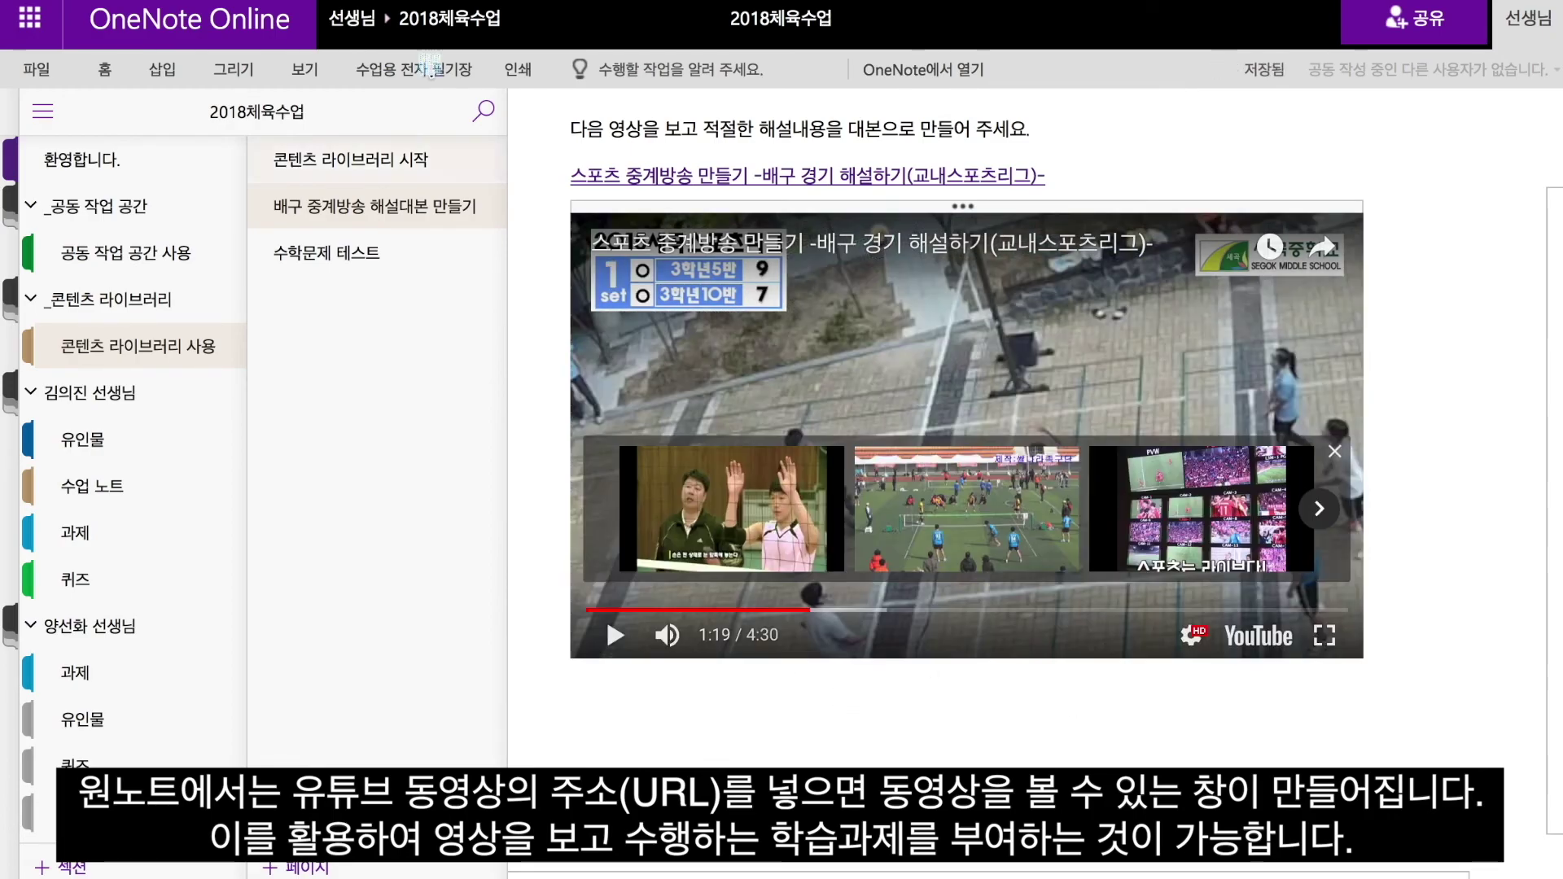
# Distribute the 배구 중계방송 해설대본 만들기 page to every student's 과제 section
pyautogui.click(425, 67)
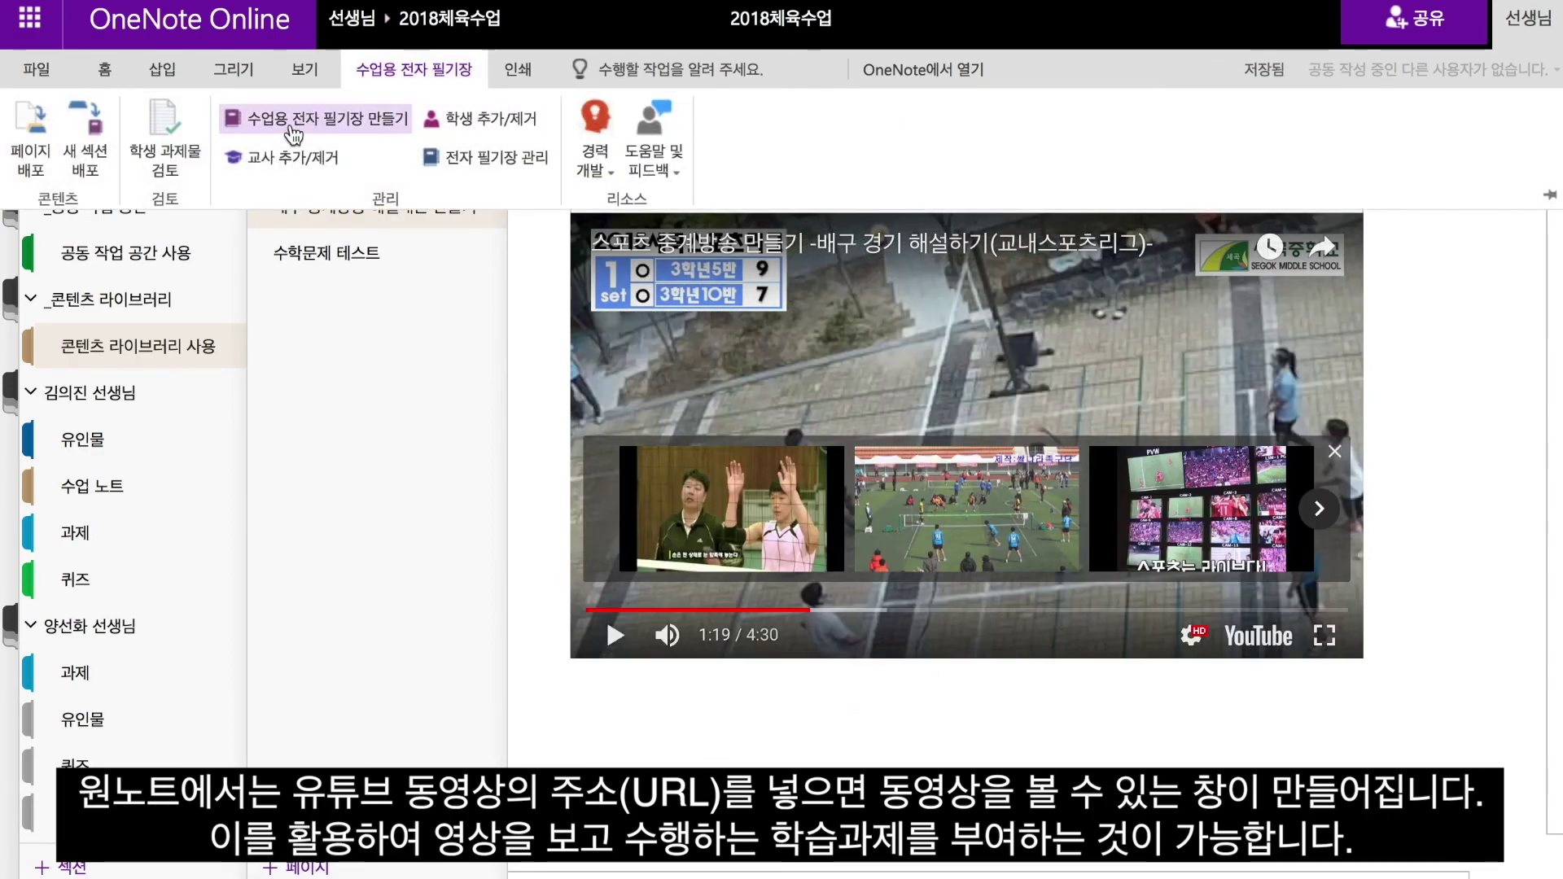
pyautogui.click(31, 130)
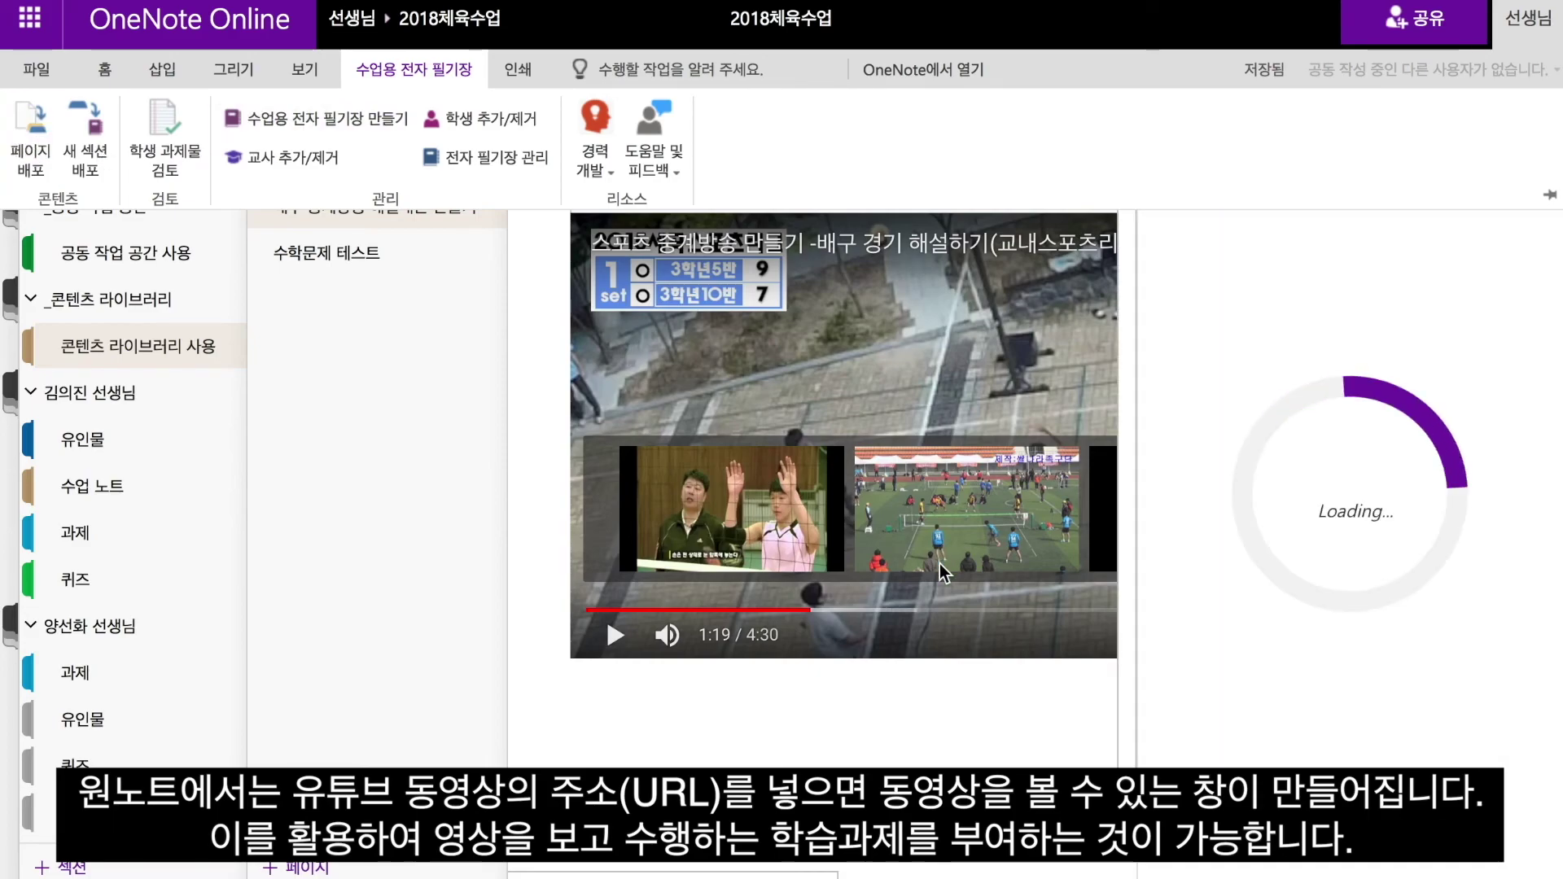
pyautogui.click(1211, 318)
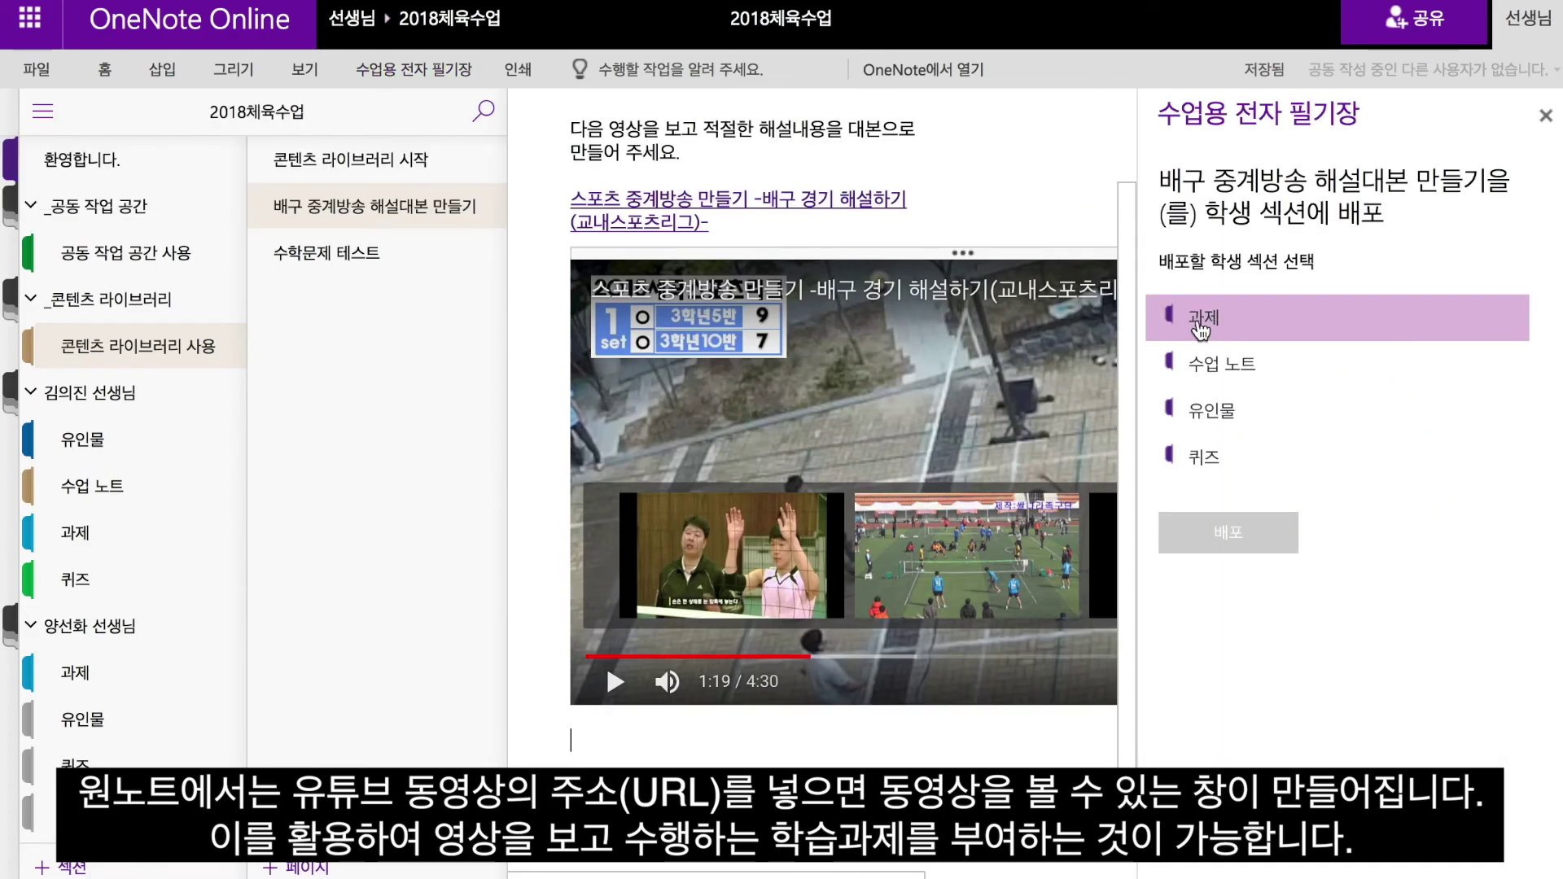
pyautogui.click(1244, 527)
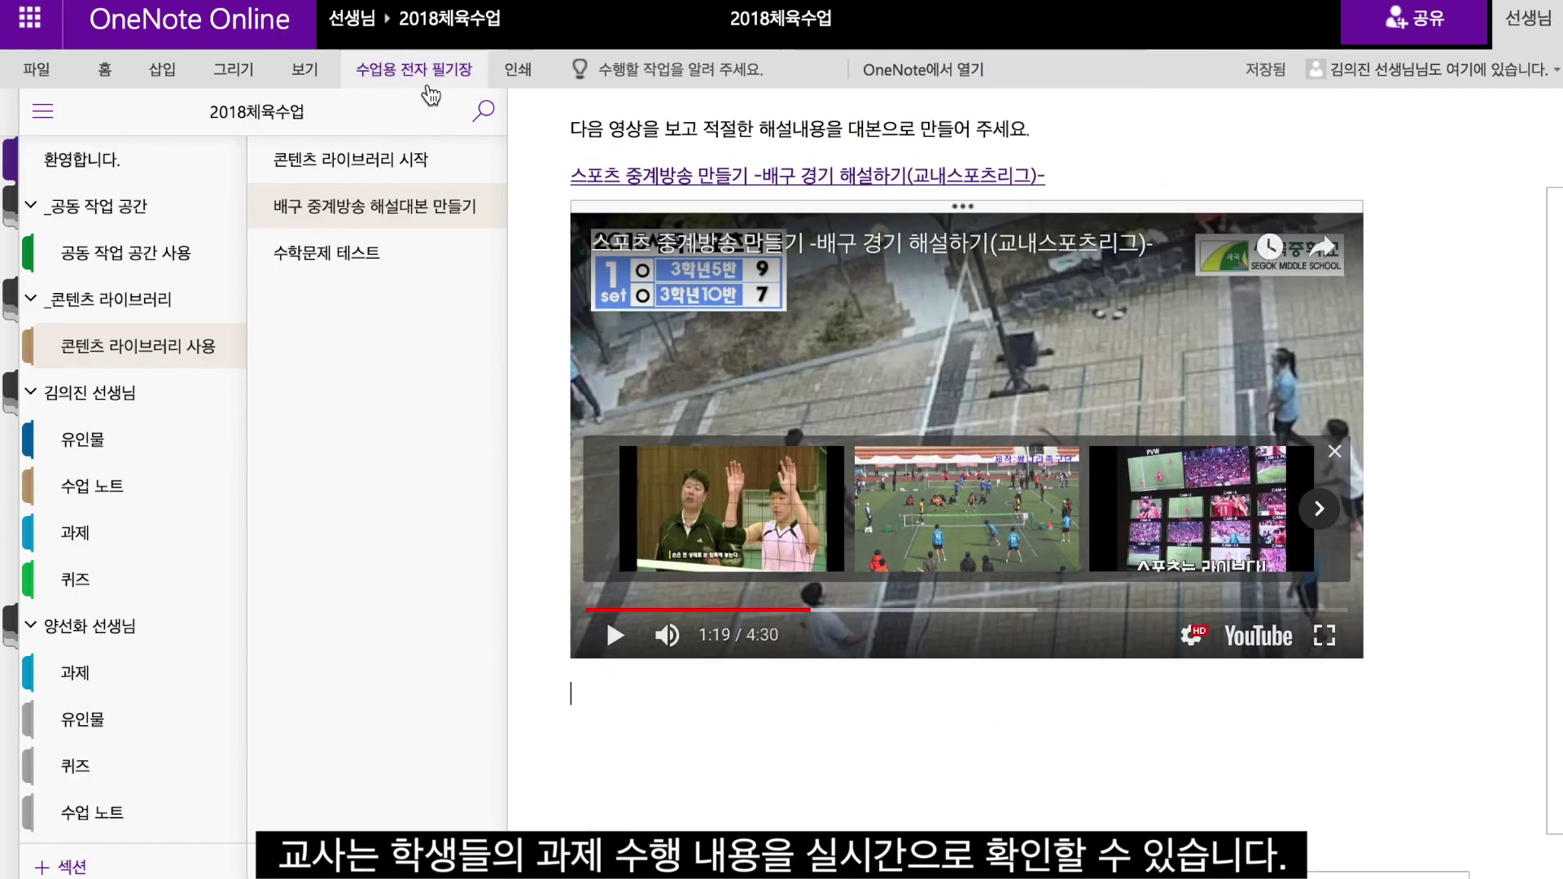
pyautogui.click(419, 71)
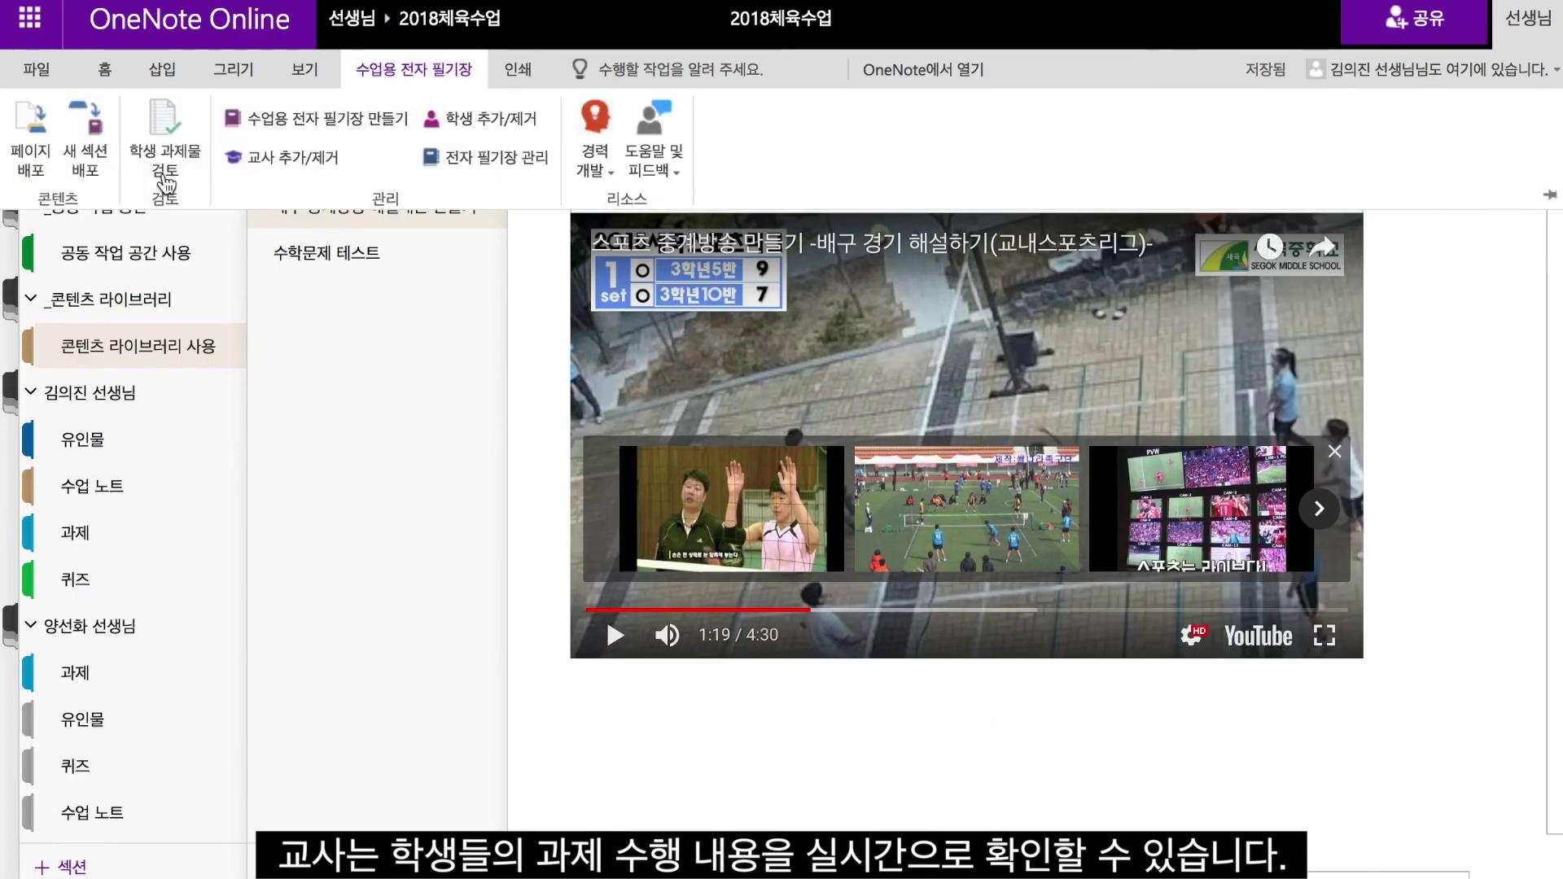
# Review the 배구 중계방송 해설대본 만들기 page, viewing the first, second, then first student's copy again
pyautogui.click(165, 139)
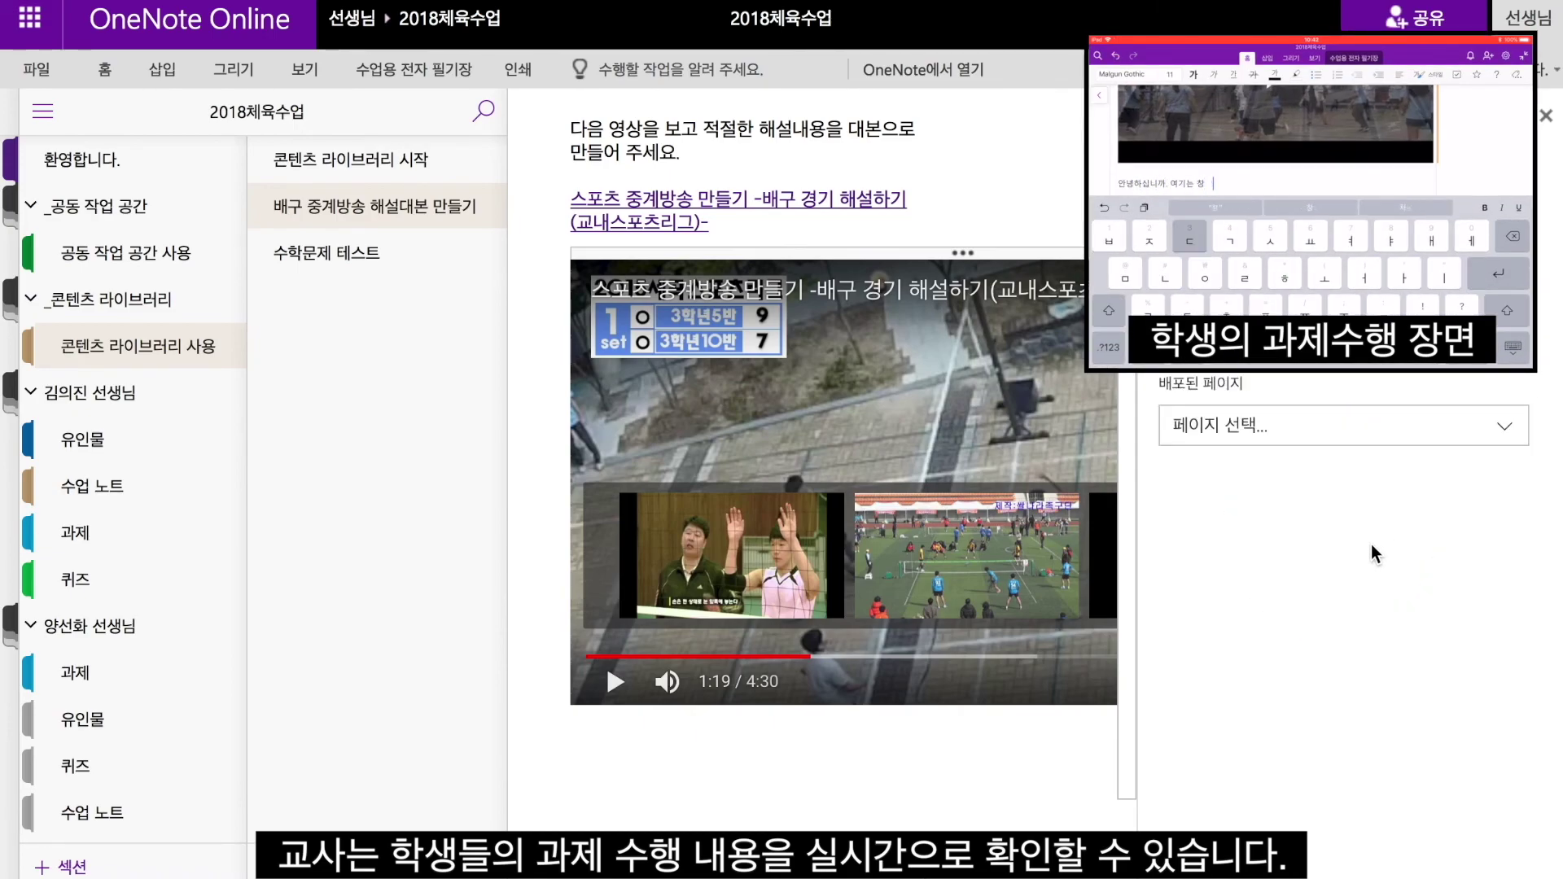
pyautogui.click(1271, 425)
pyautogui.click(1254, 562)
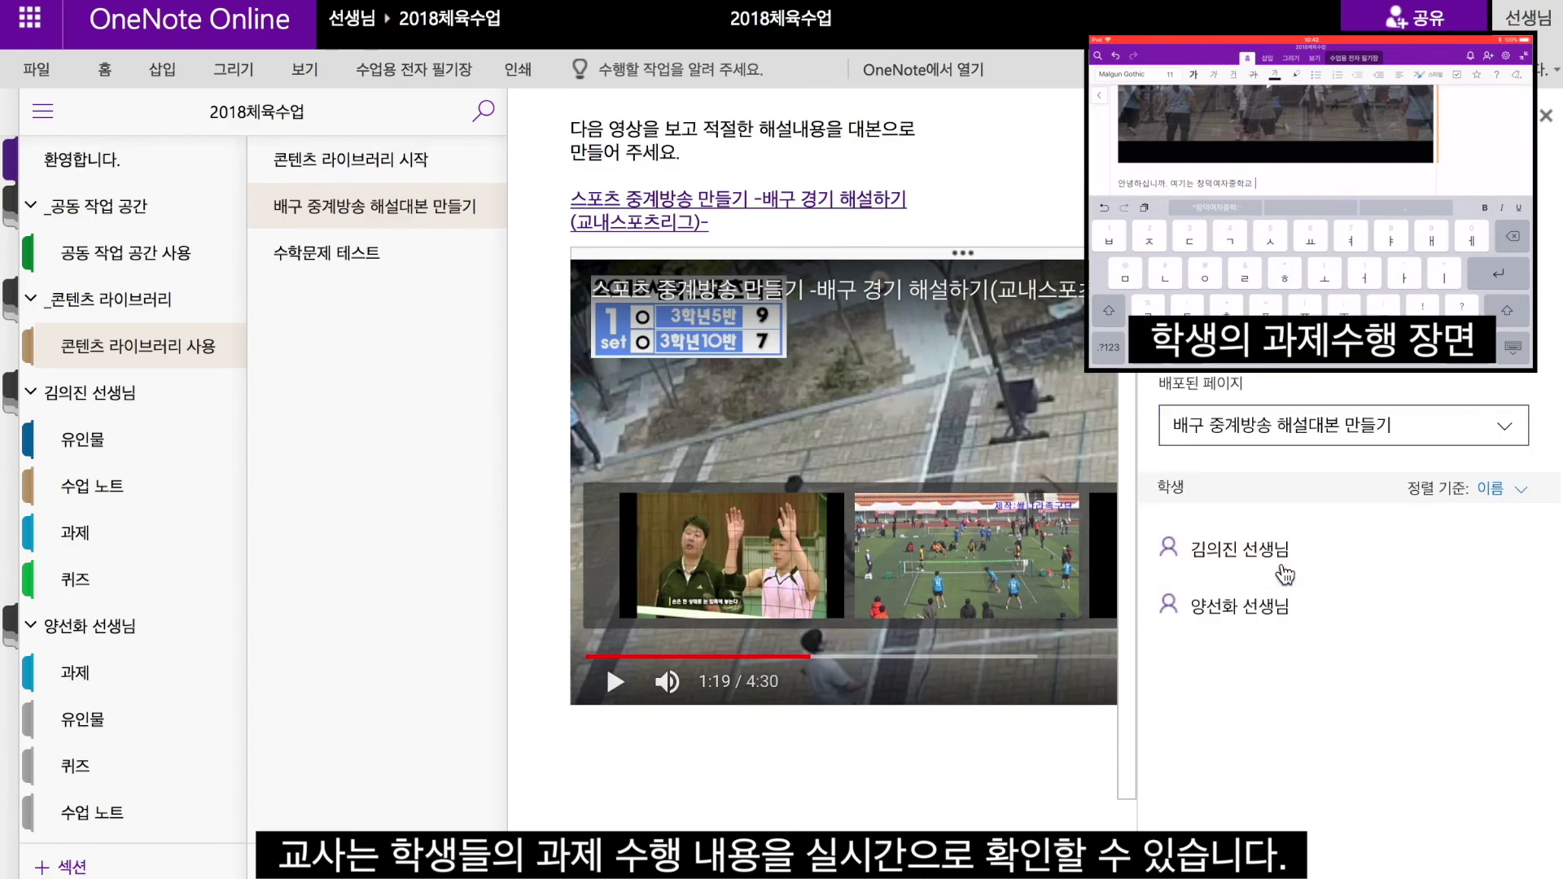
pyautogui.click(1262, 549)
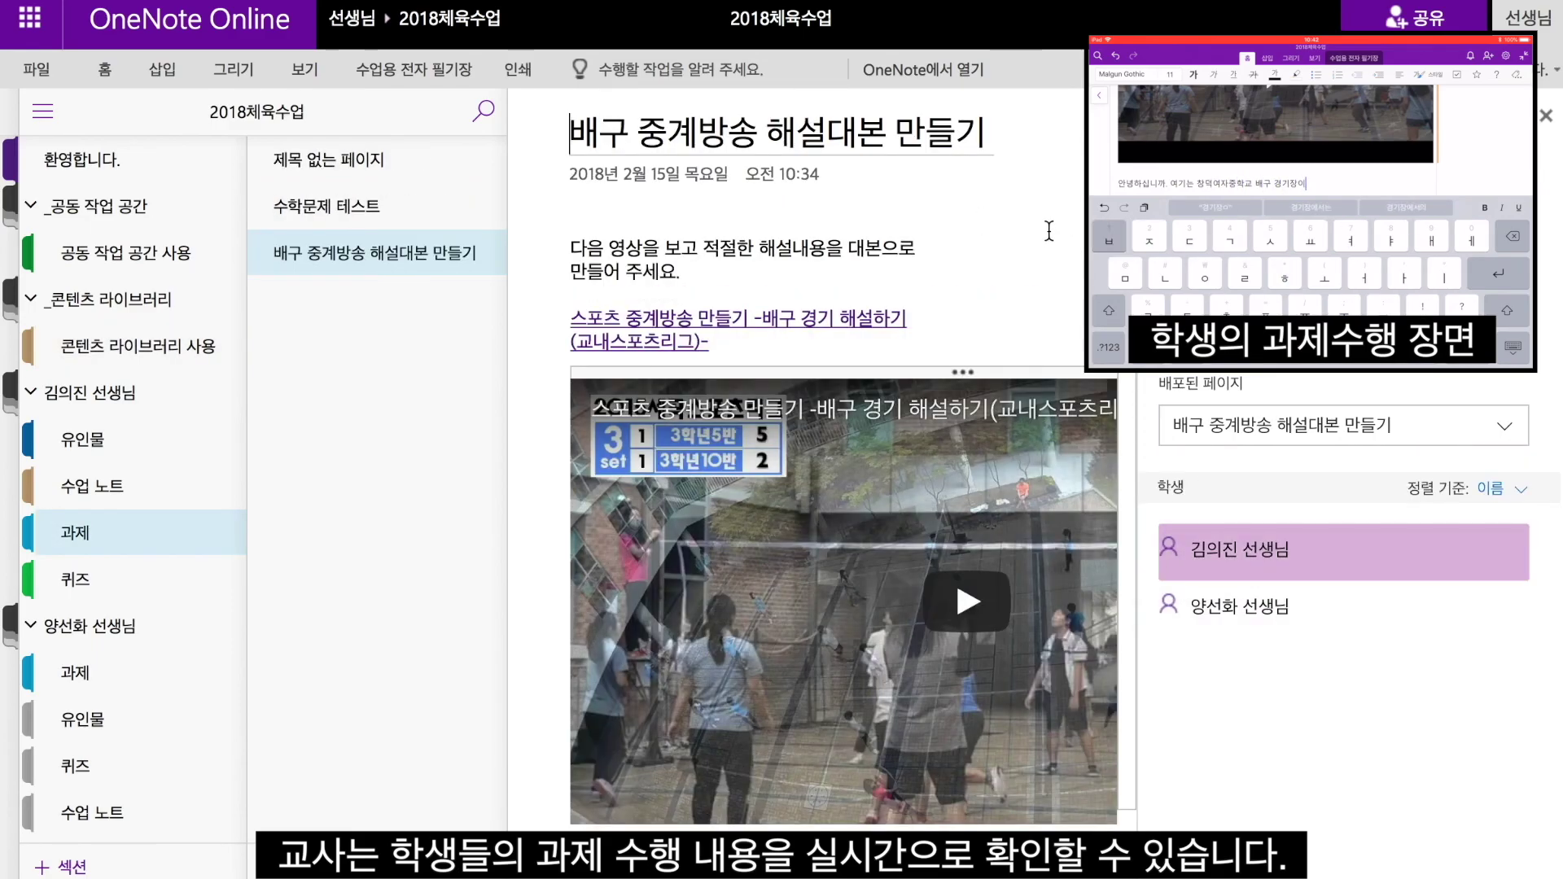
pyautogui.click(1261, 637)
pyautogui.click(1240, 549)
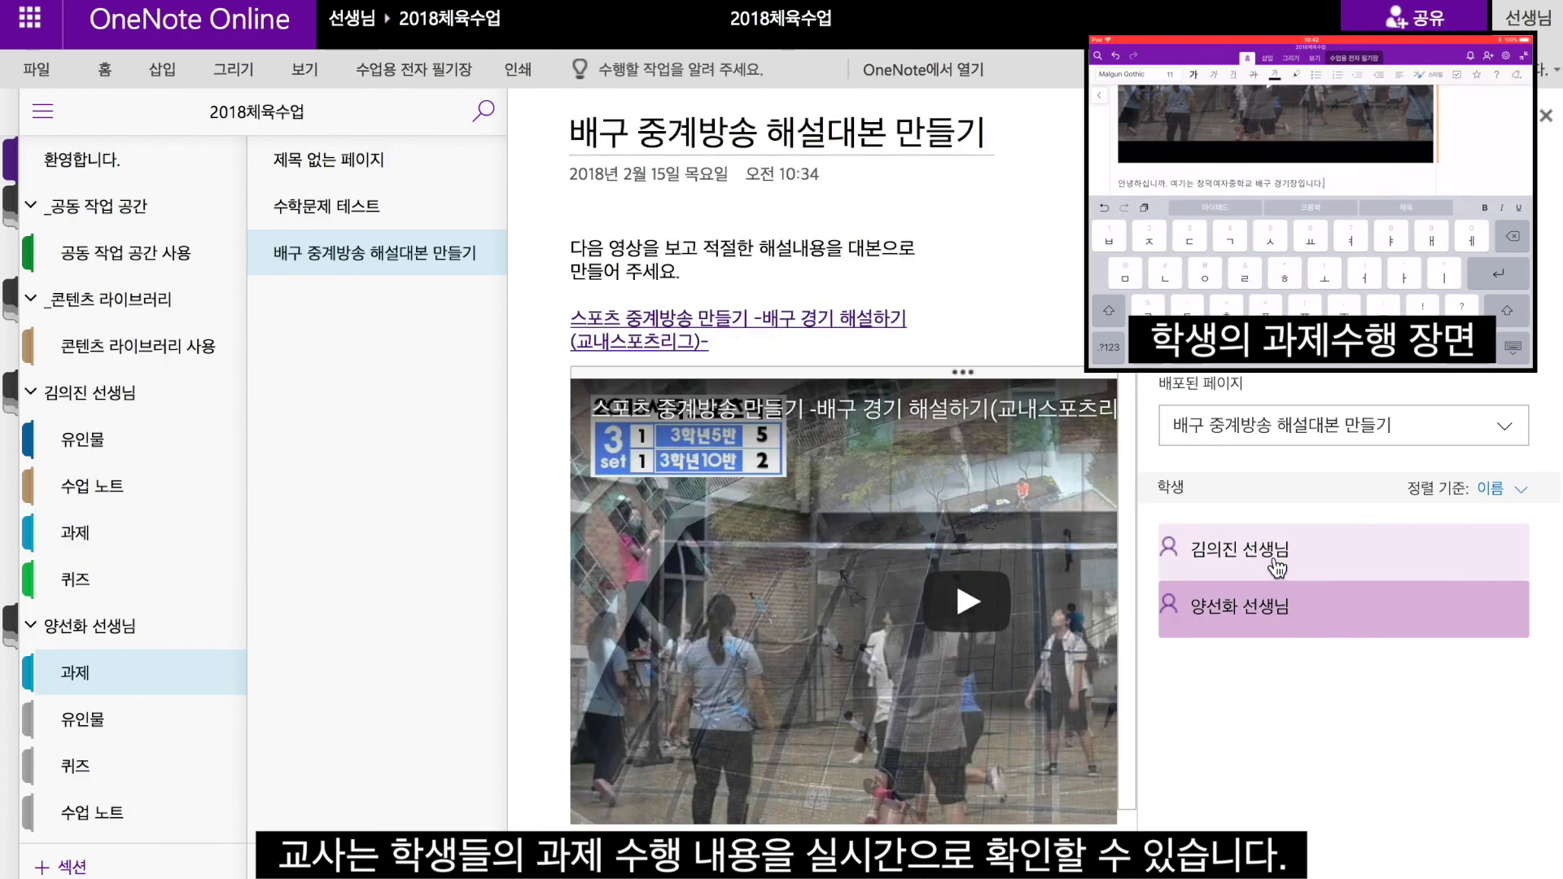